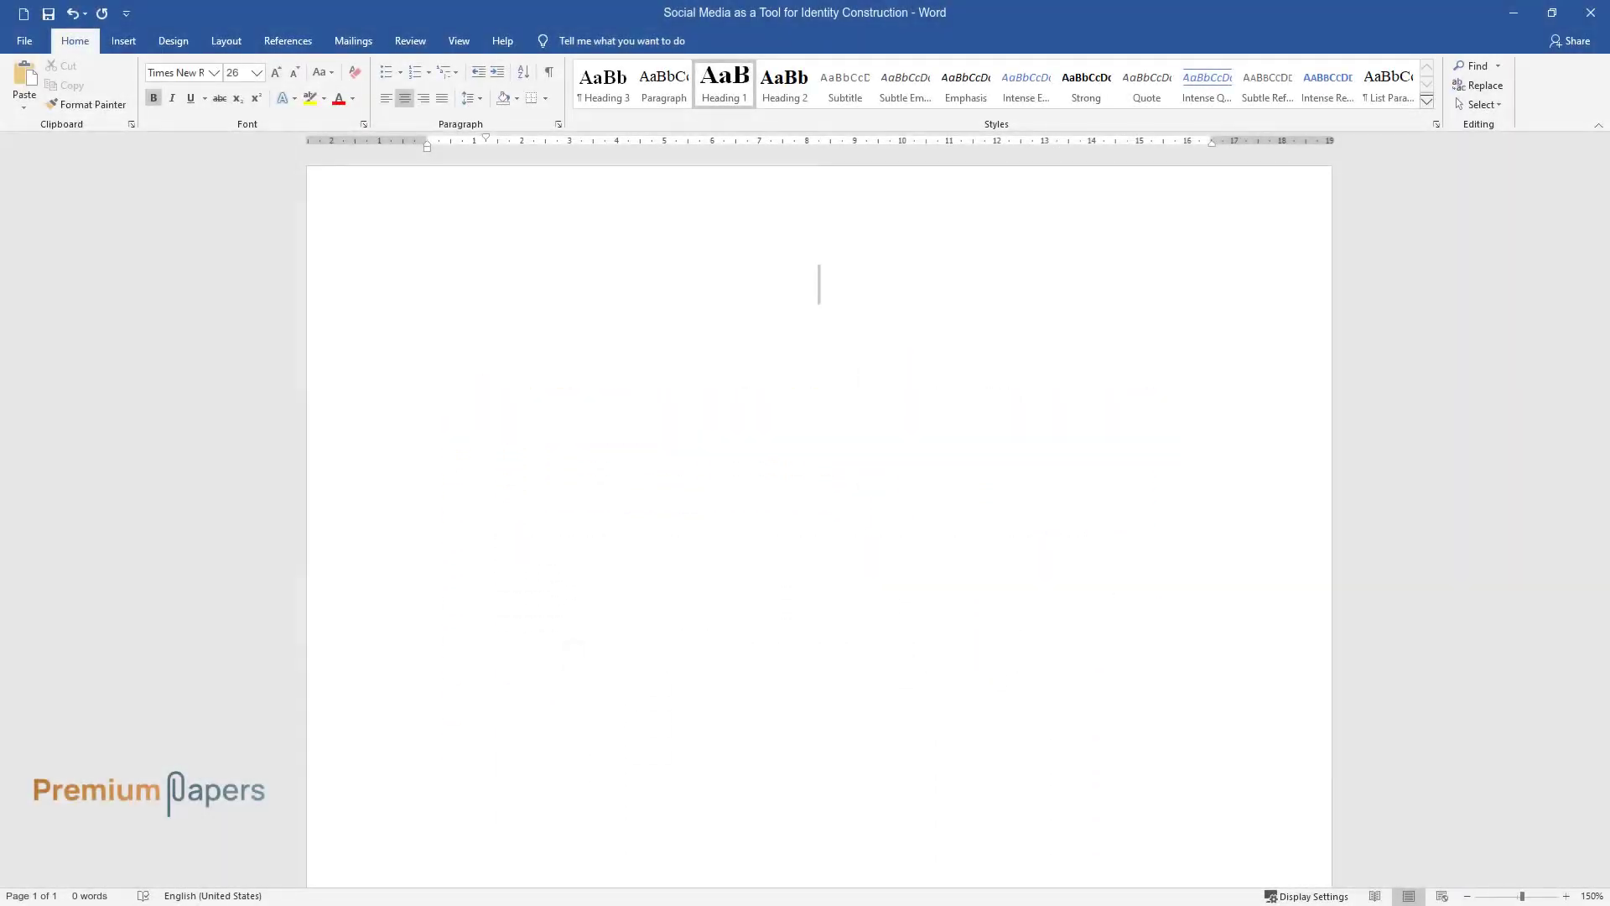
# Write the title "Social Media as a Tool for Identity Construction" and the section heading "Introduction" below it
pyautogui.write('Social Medi')
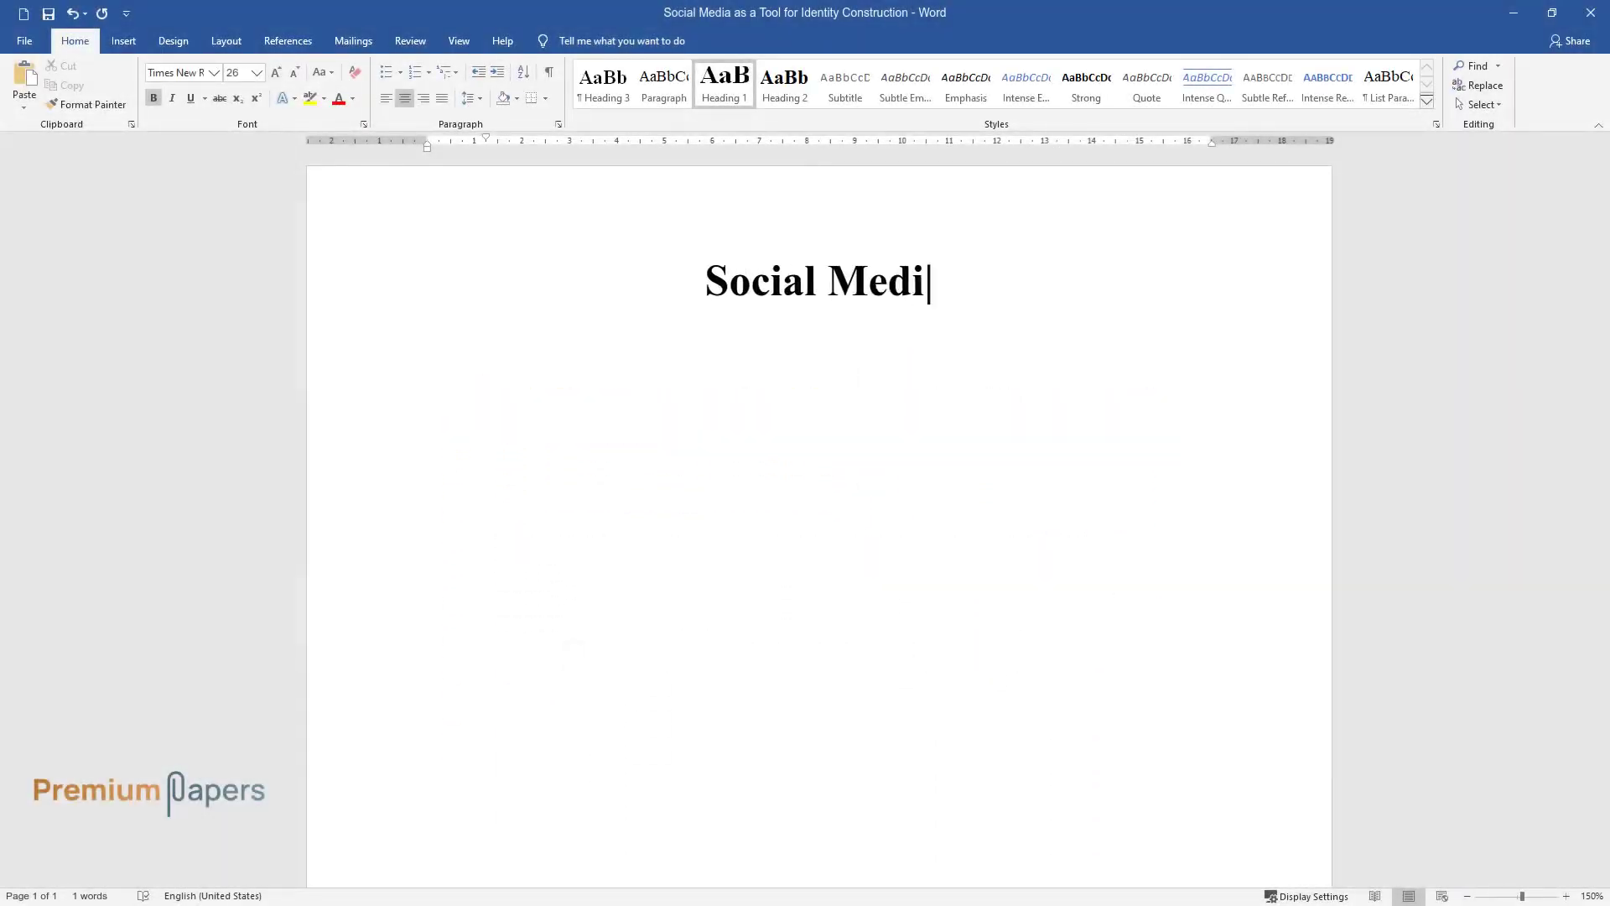
pyautogui.write('a as a Tool for Identity Construction')
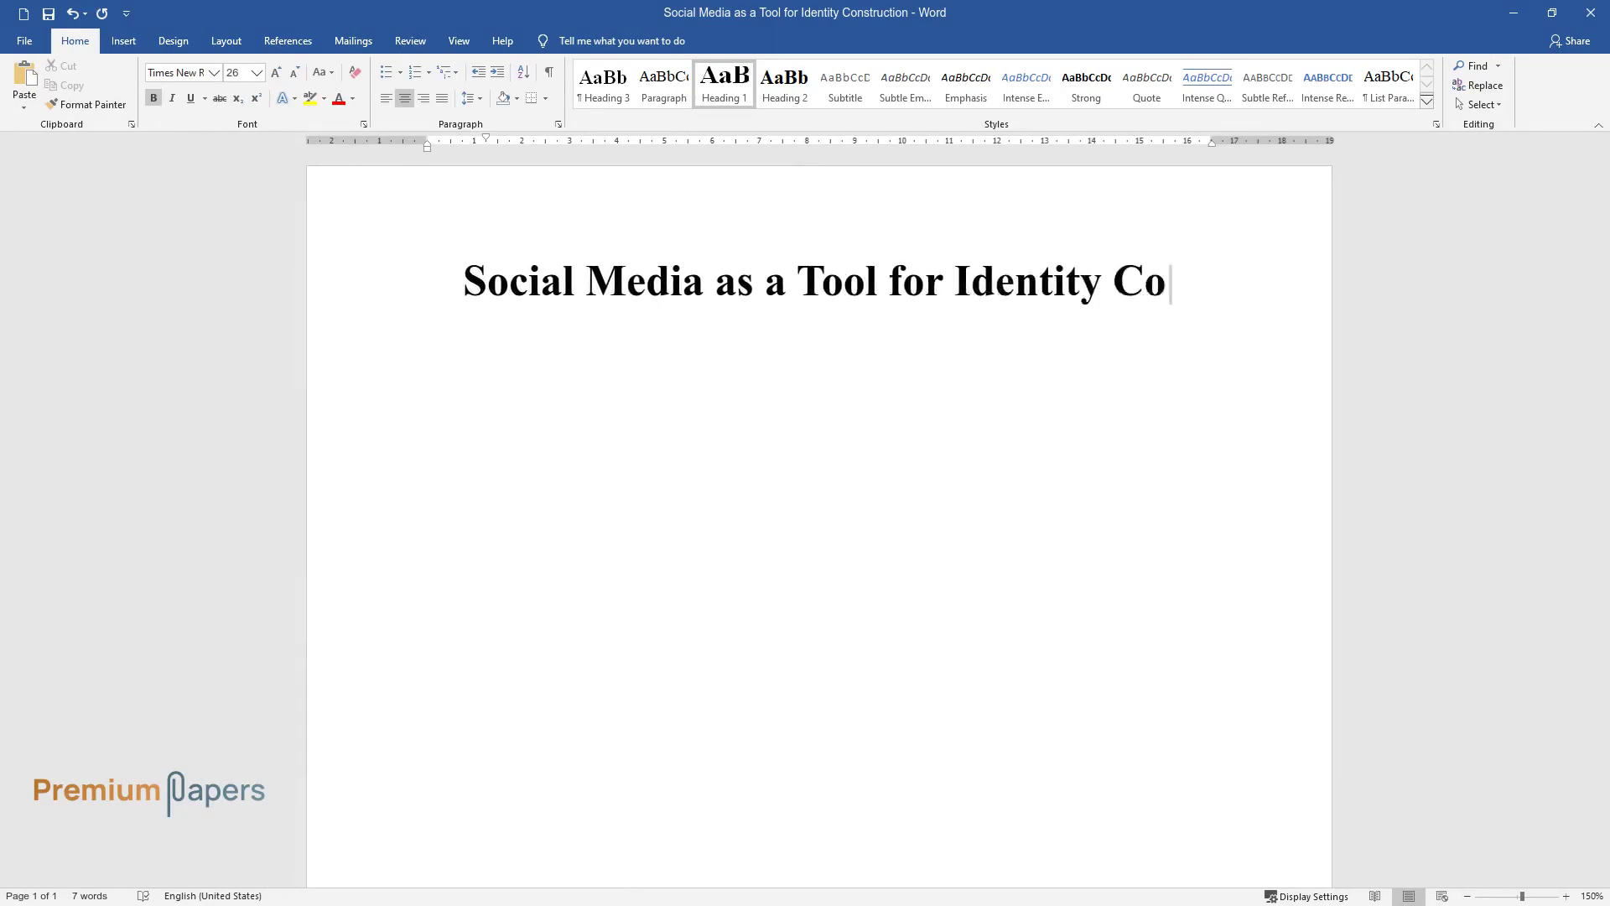
pyautogui.press('Return')
pyautogui.write('Introduction')
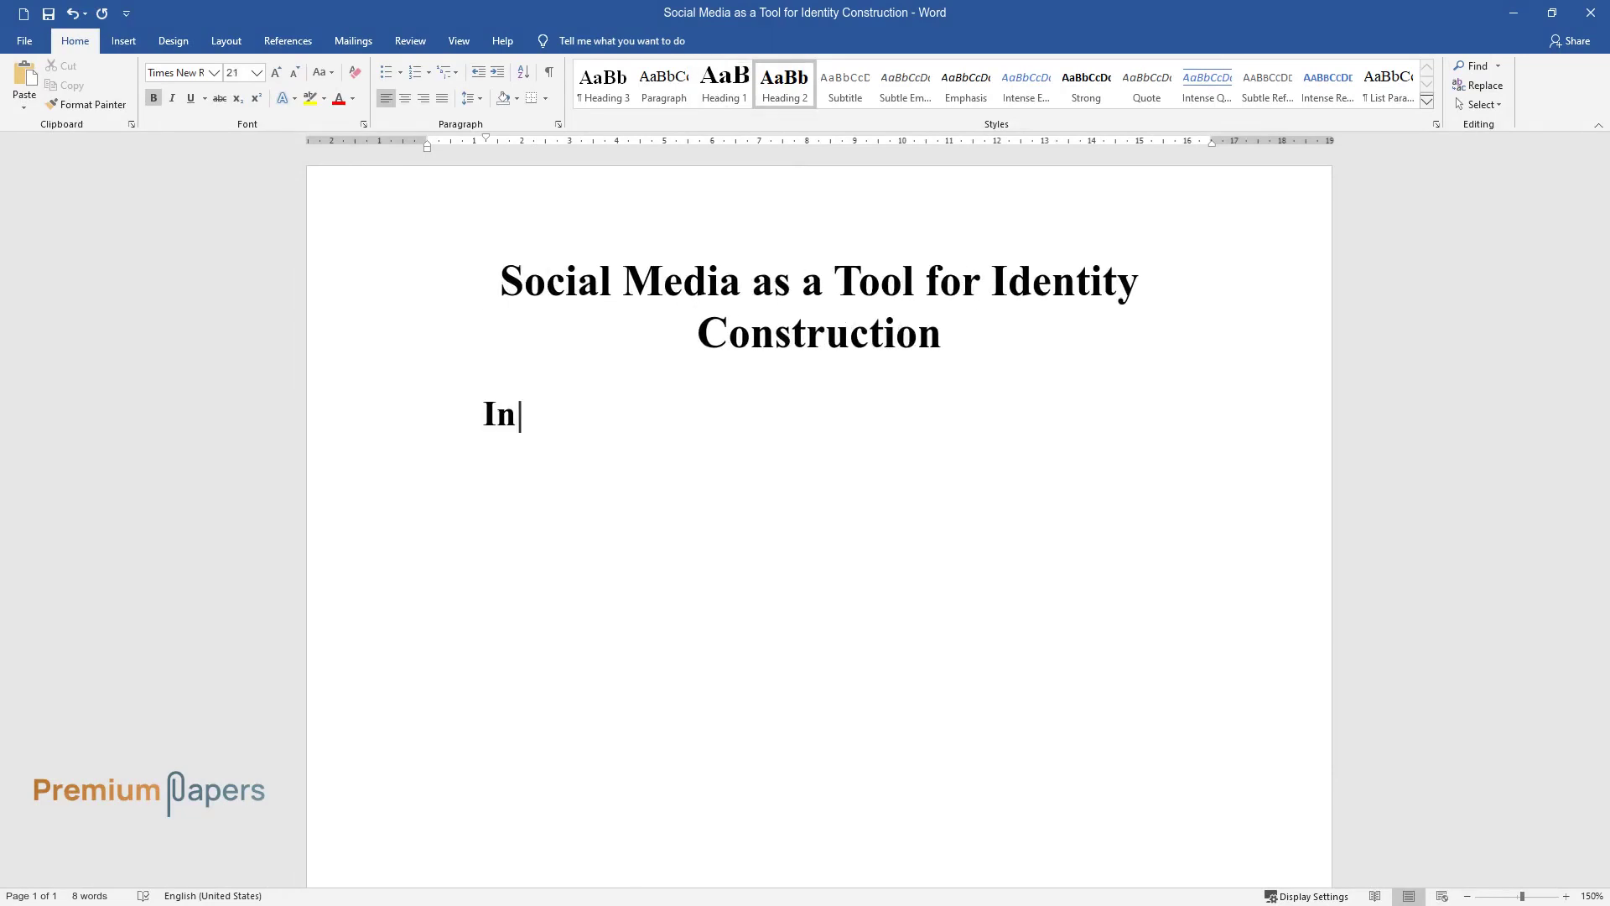
pyautogui.press('Return')
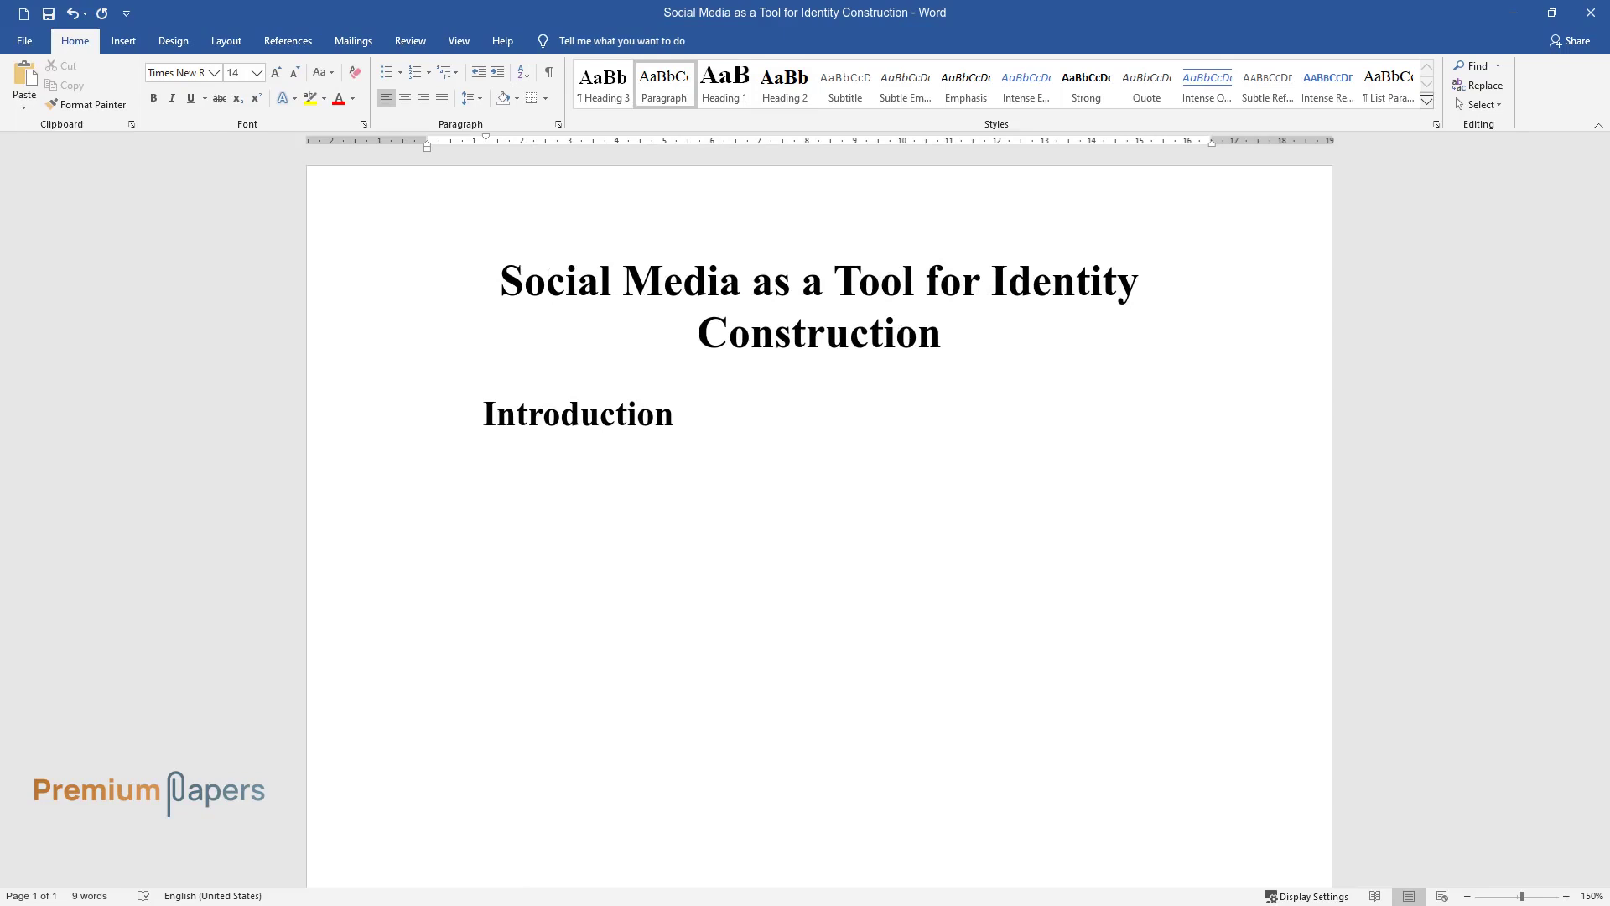
# Begin the introduction: "Identity is a vital constituent of any person’s life and development due to allowing individuals to see their roles in various groups, societies, and cultures."
pyautogui.write('Identity is a vital constitu')
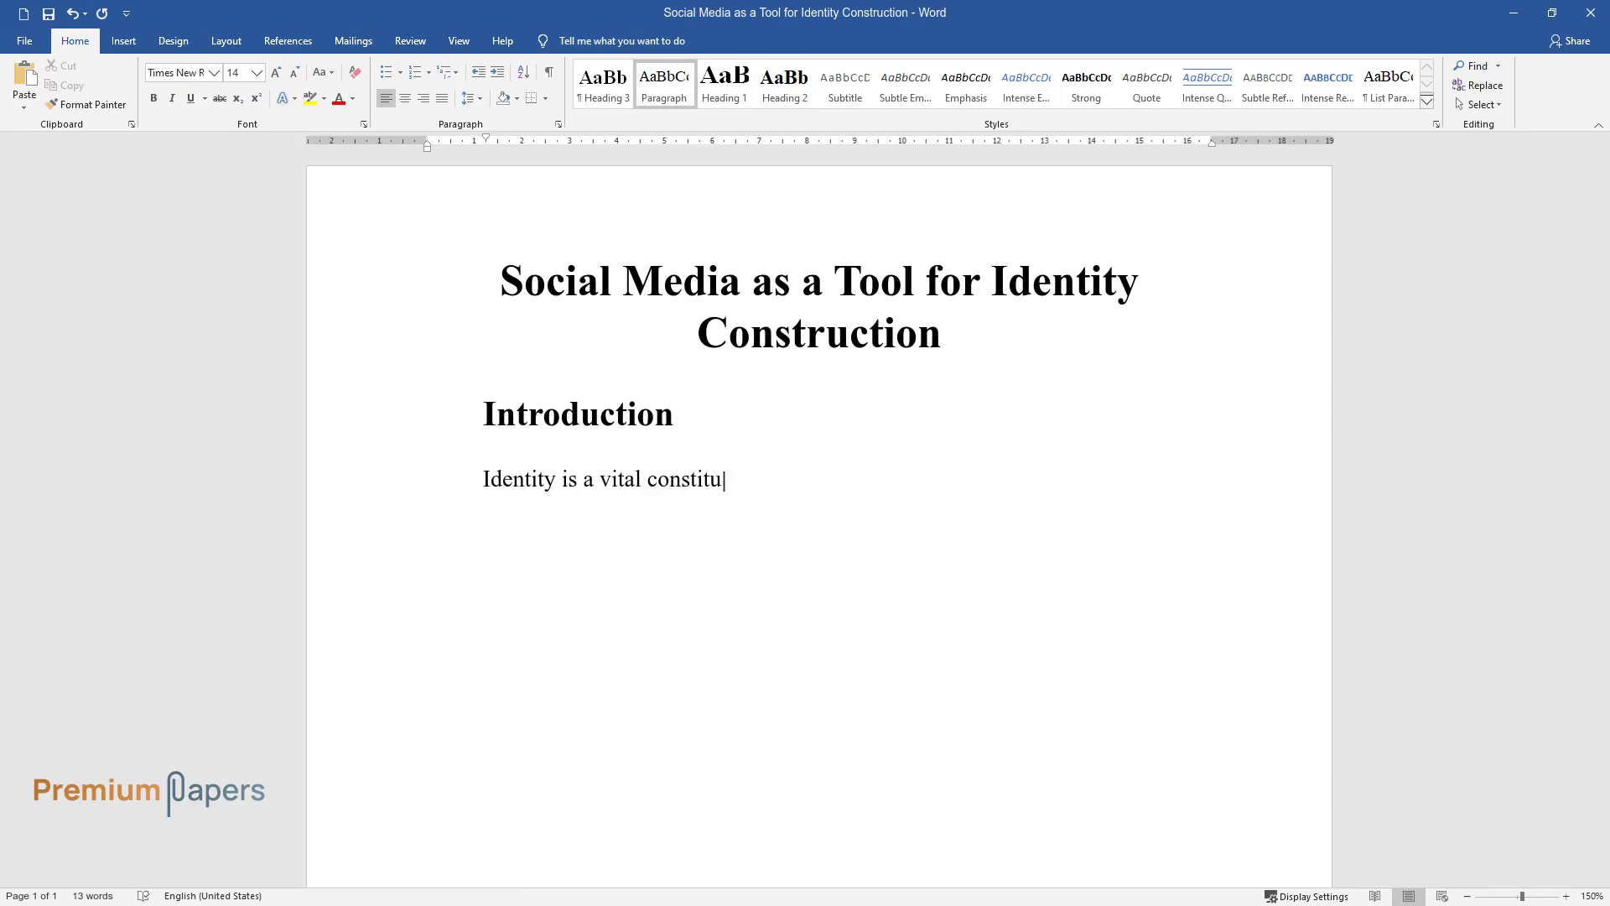
pyautogui.write('ent of any person’s life and develo')
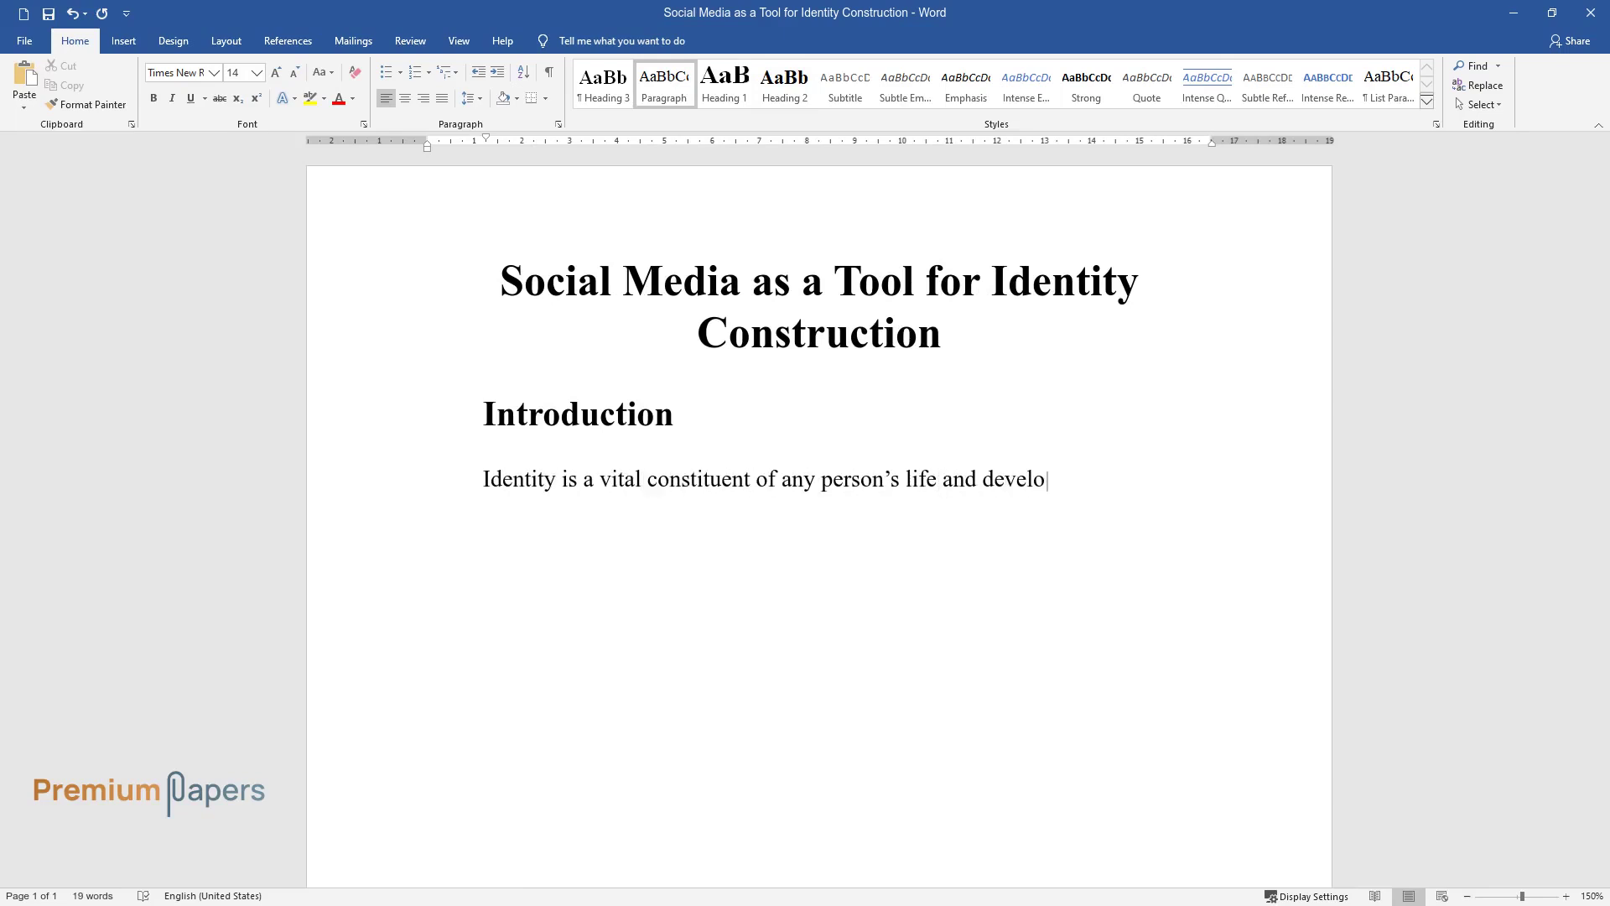
pyautogui.write('pment due to allowing individuals')
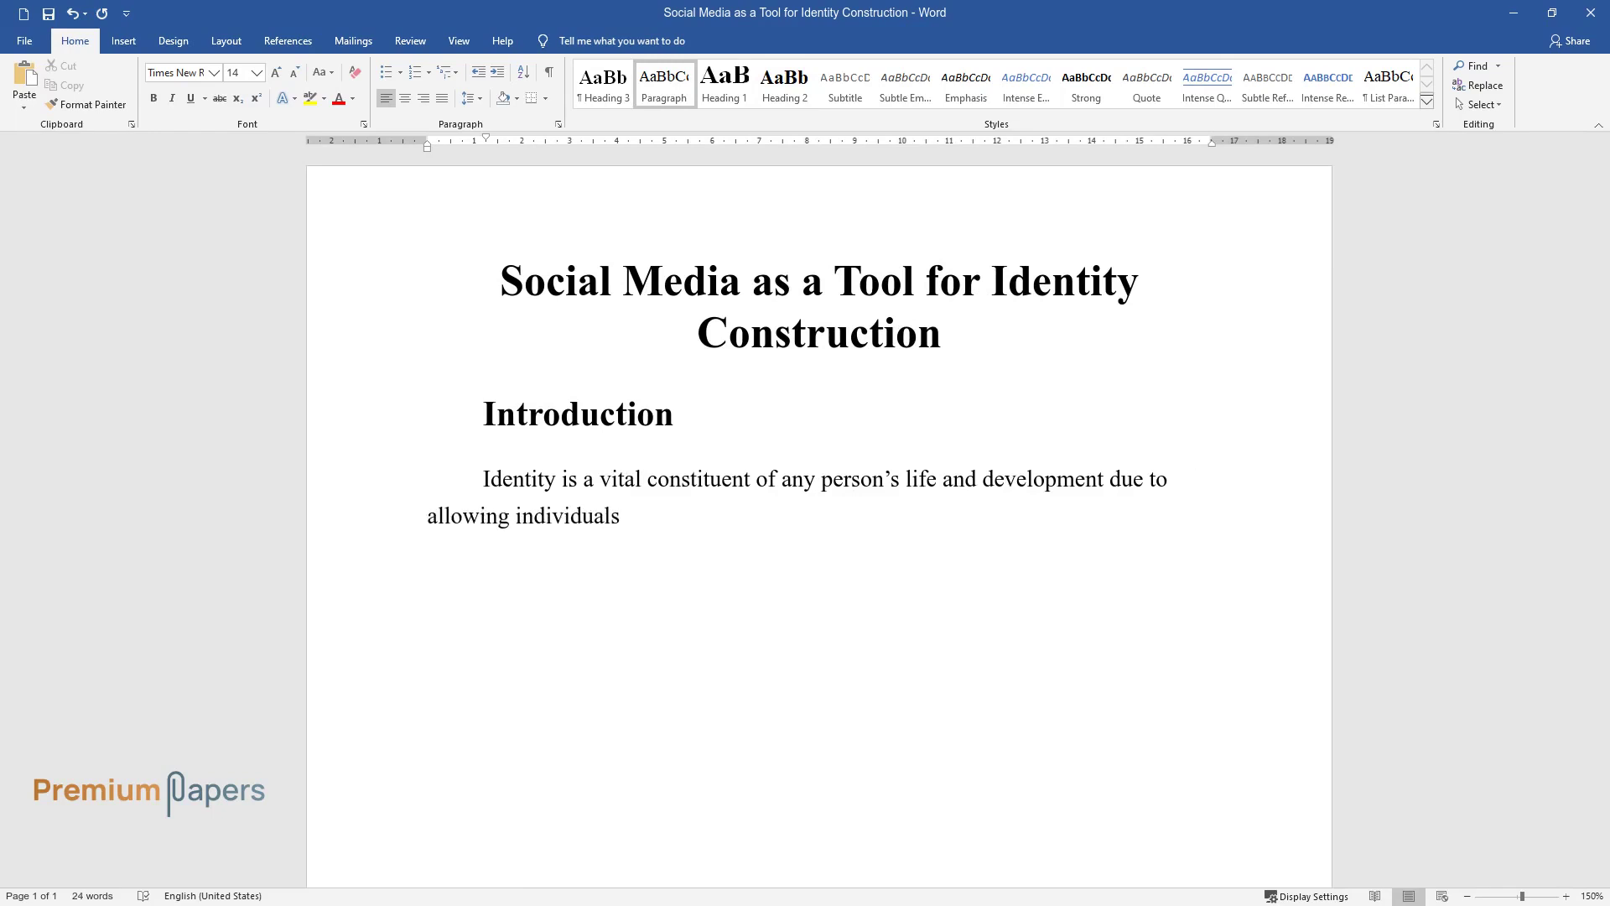
pyautogui.write(' to see their roles in various group')
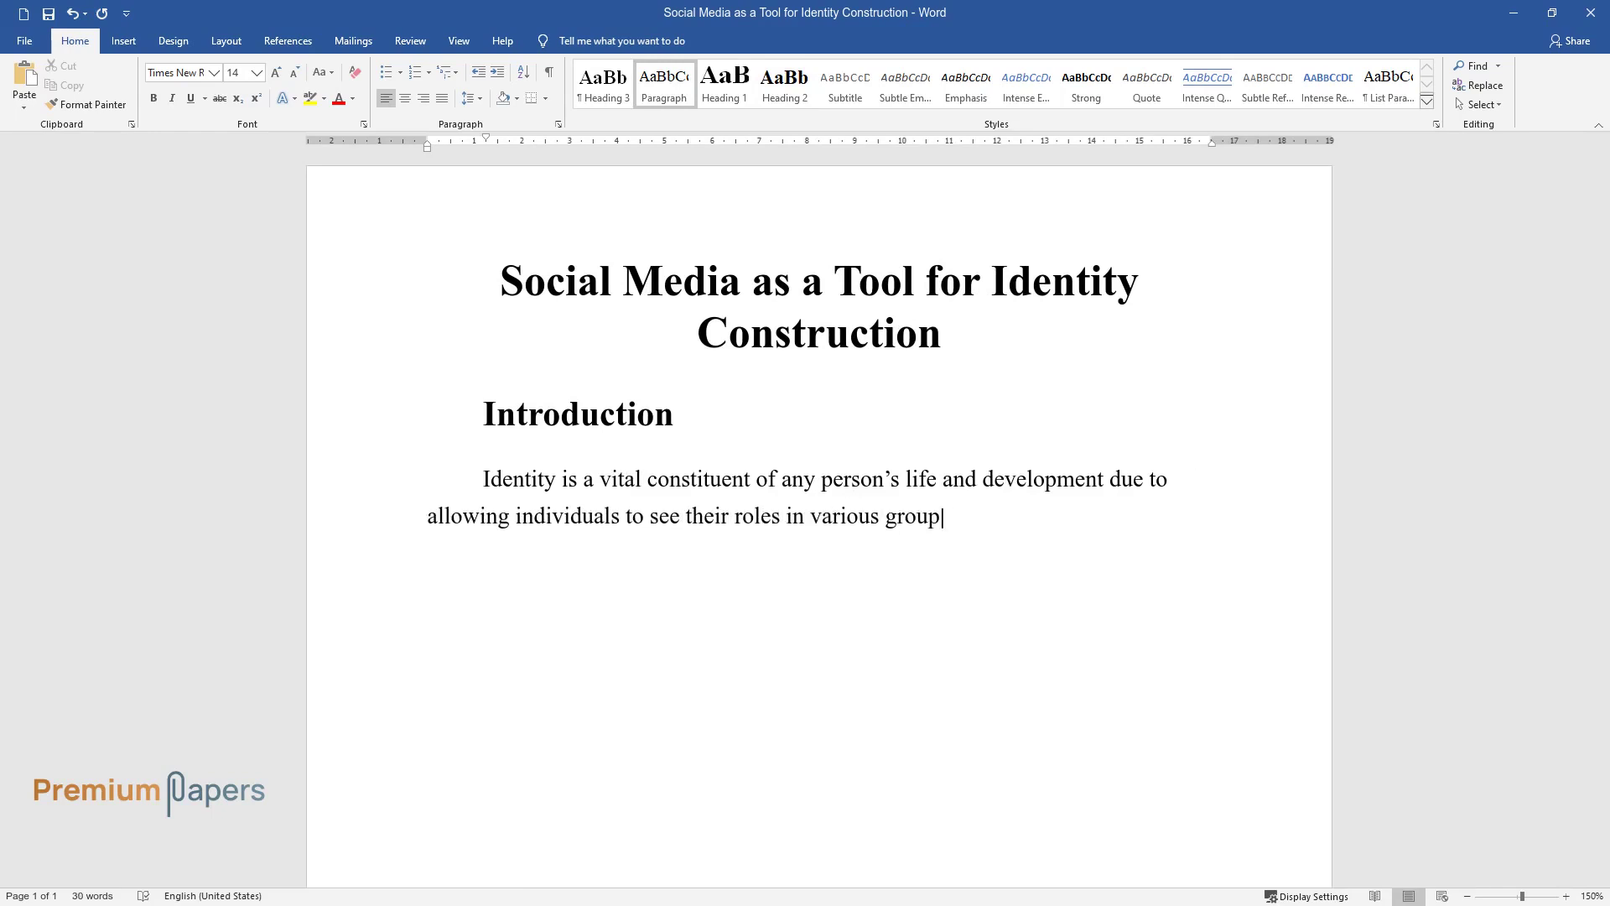
pyautogui.write('s, societies, and cultures. The process of identity')
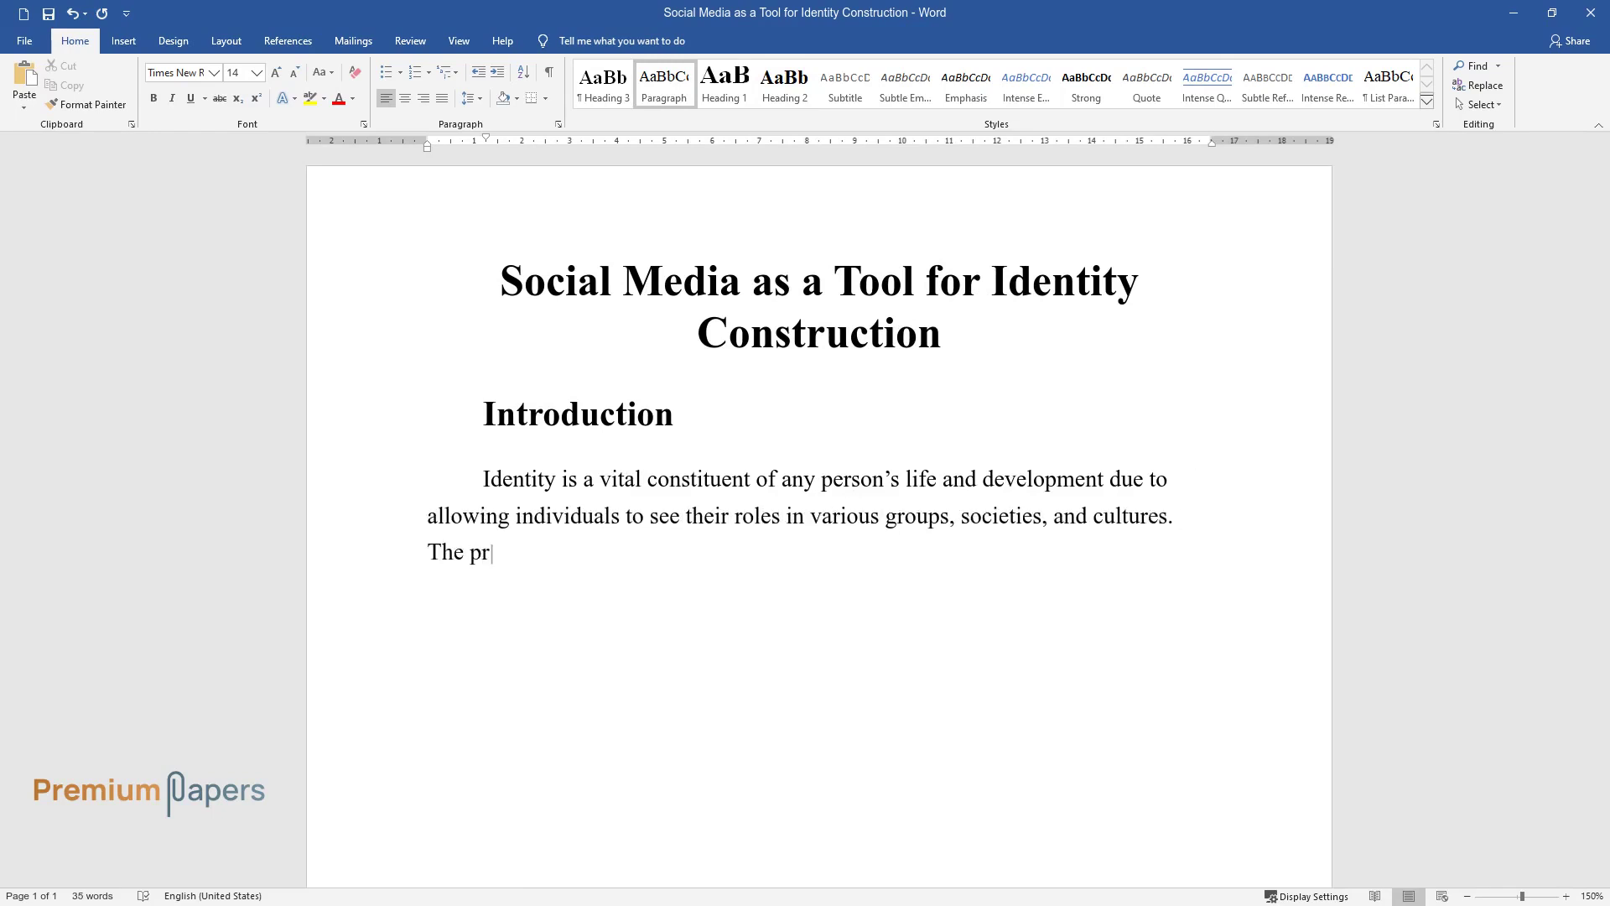
# Add the sentence "The process of identity construction doesn’t stop in adolescence but rather continues during the whole life of an individual."
pyautogui.write(" construction doesn't stop in adolescence but rather continues during")
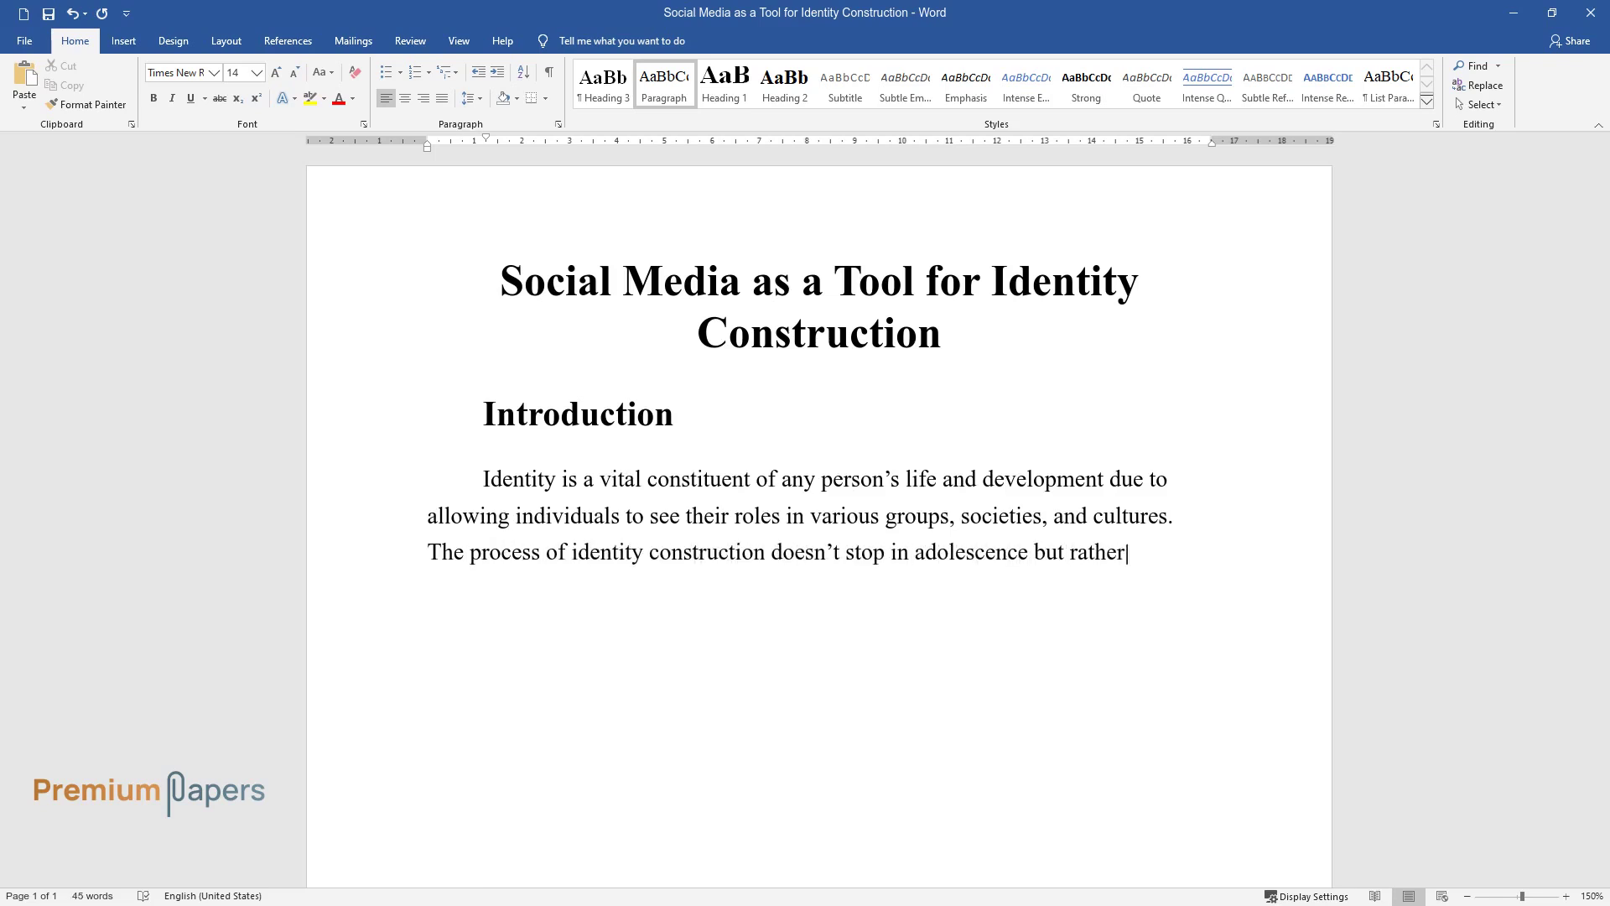
pyautogui.write(' the whole life of')
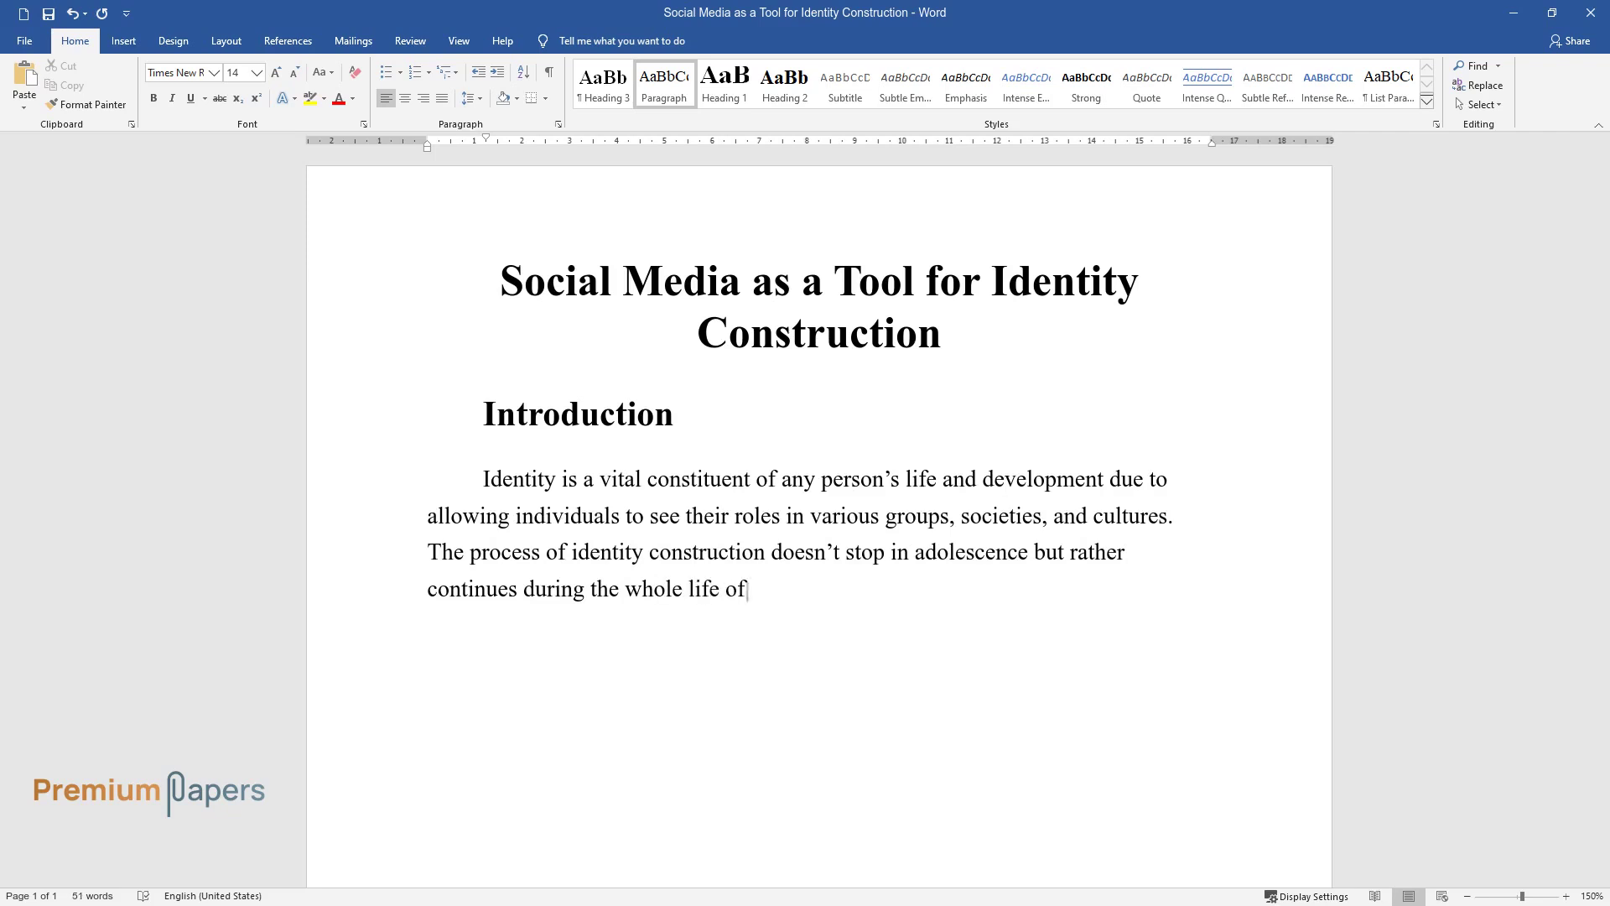
pyautogui.write(' an individual. The enactment of i')
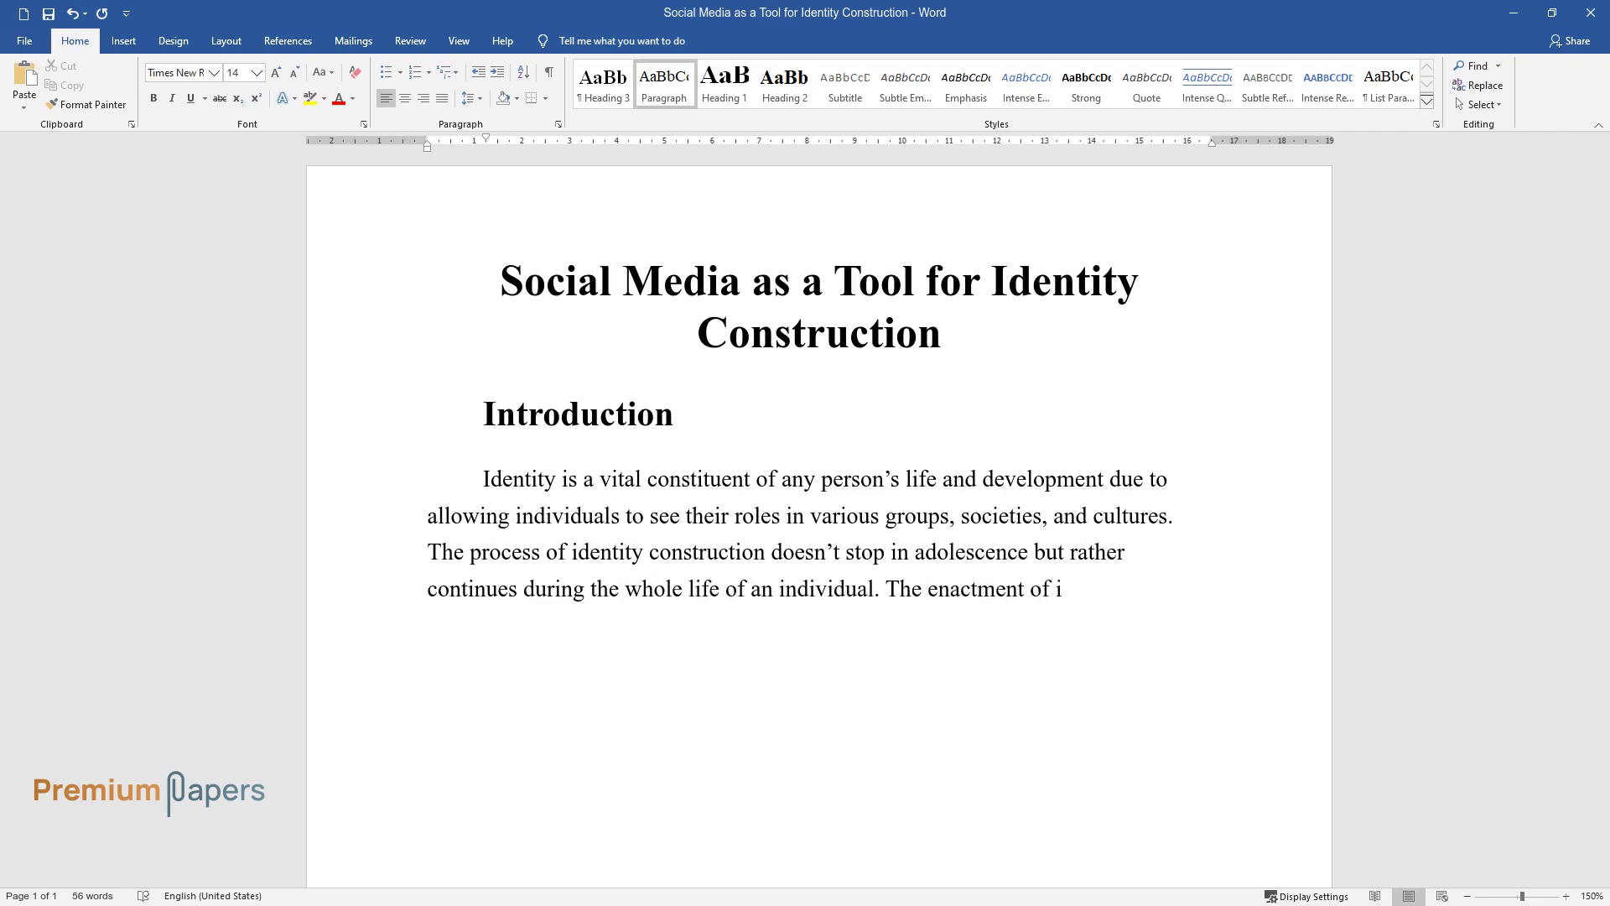
# Add the sentence "The enactment of identity is performed through people’s communication with others and the relationships between the participants of this communication process."
pyautogui.write('dentity is performed through people')
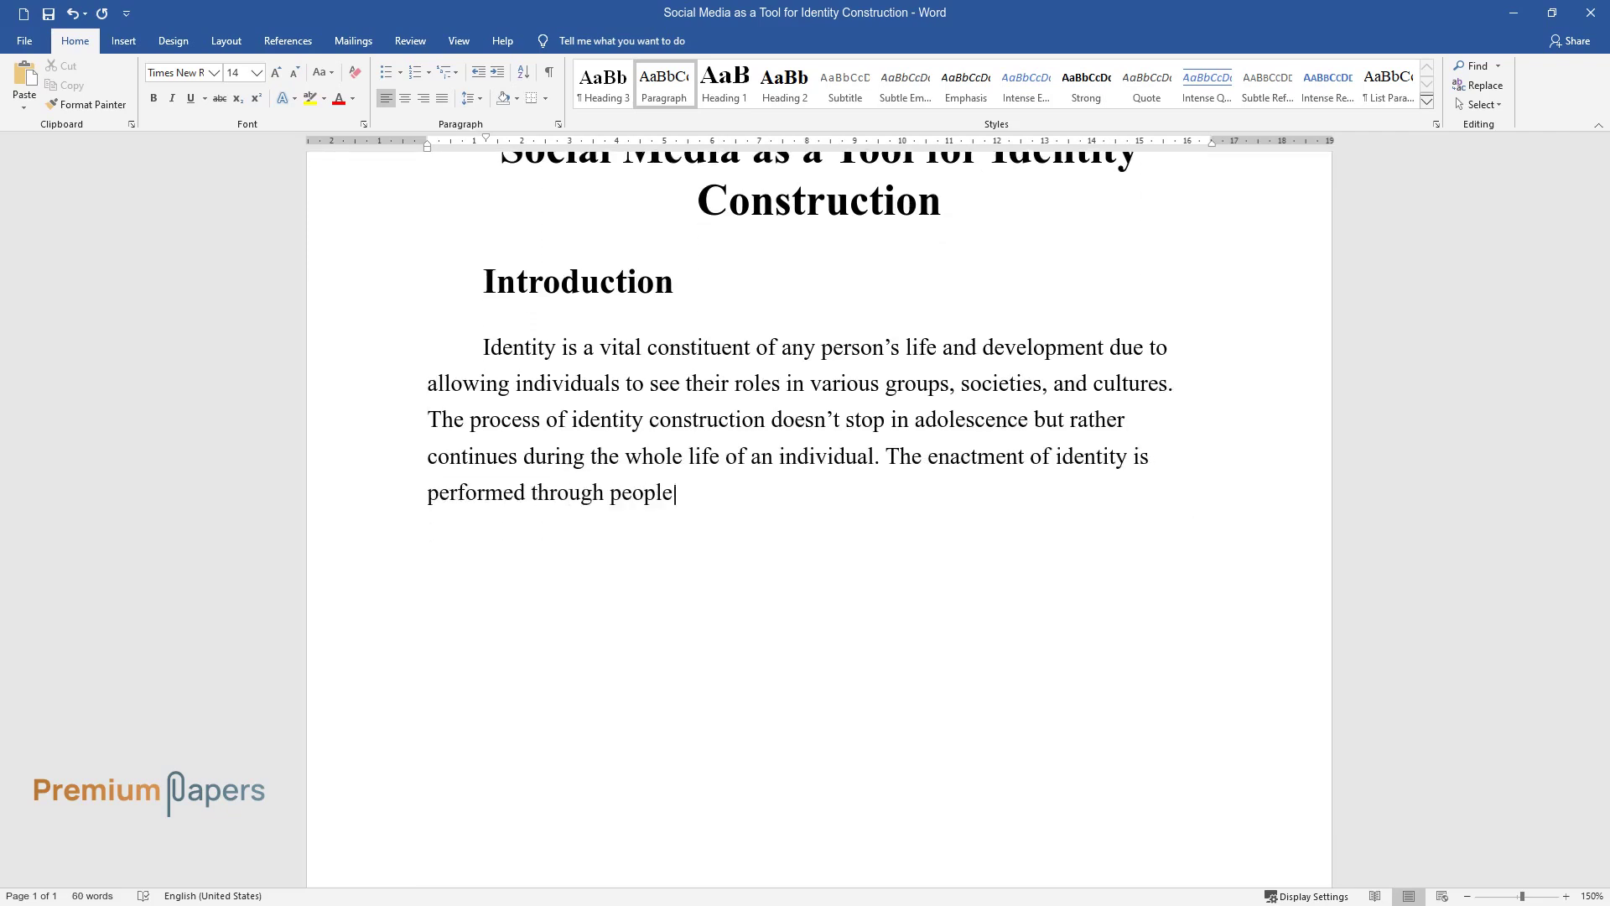
pyautogui.write("'s communication with others and t")
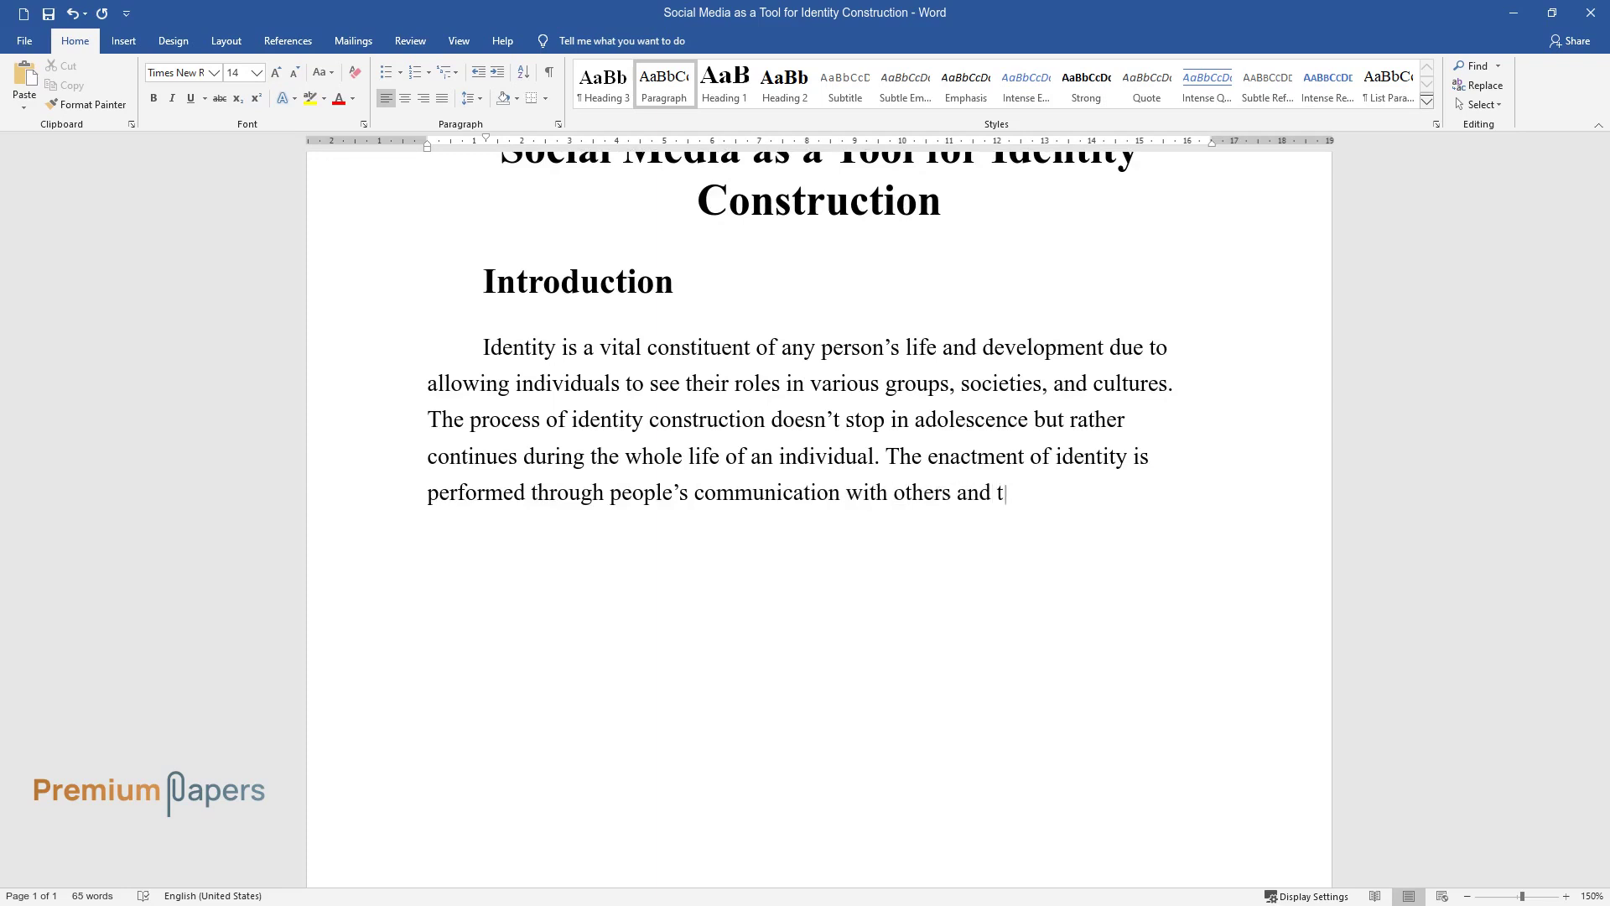
pyautogui.write('he relationships between the partic')
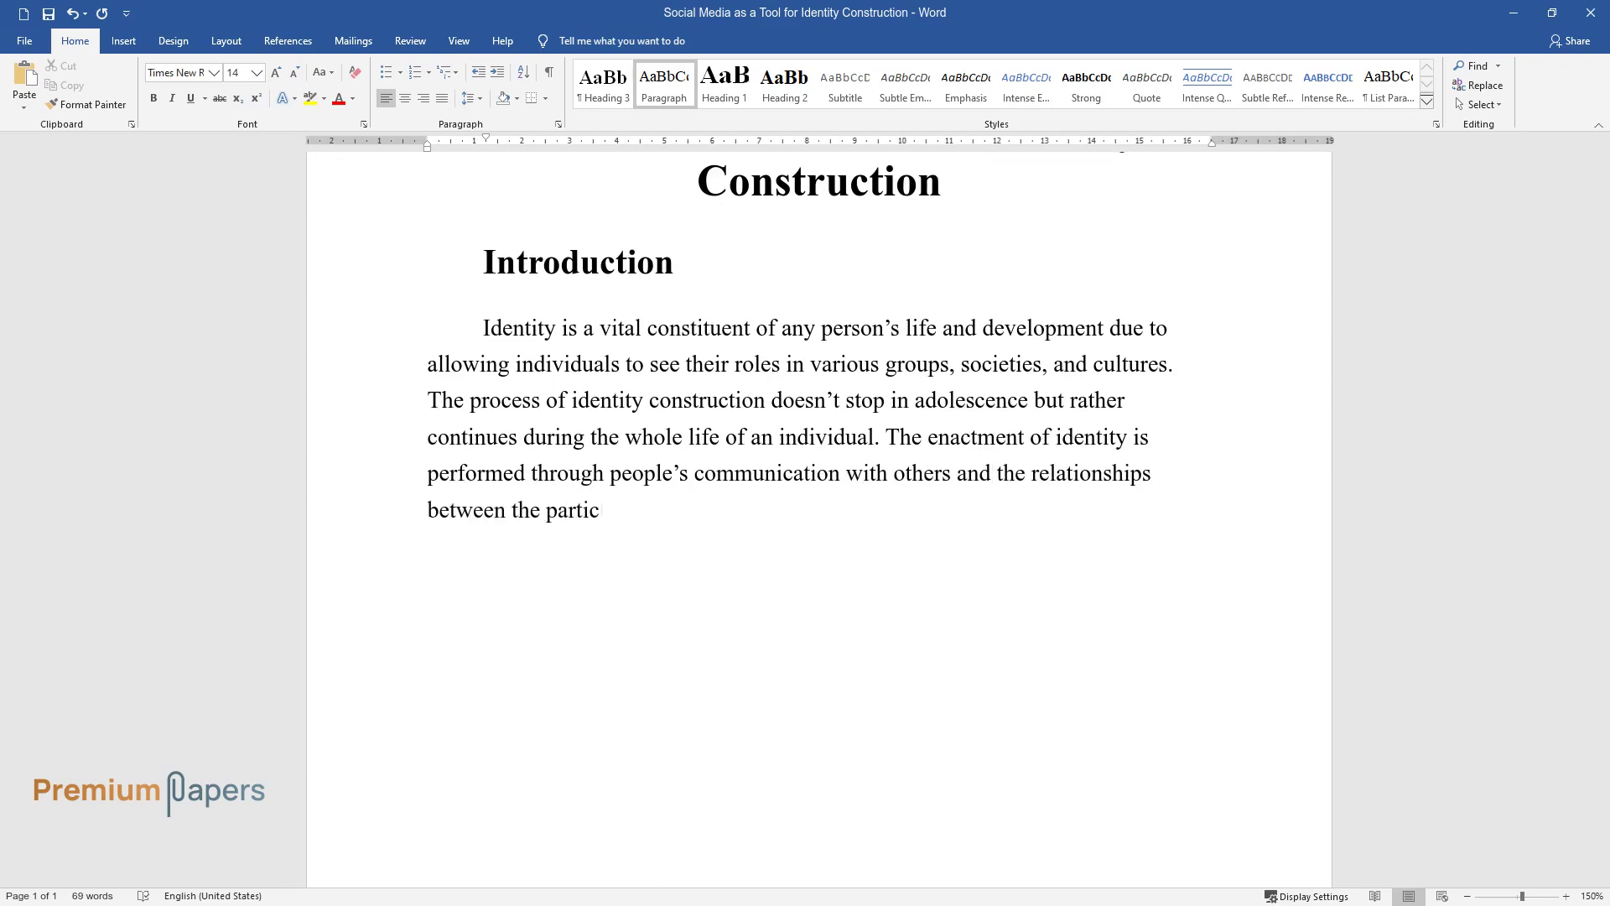
pyautogui.write('ipants of this communication proce')
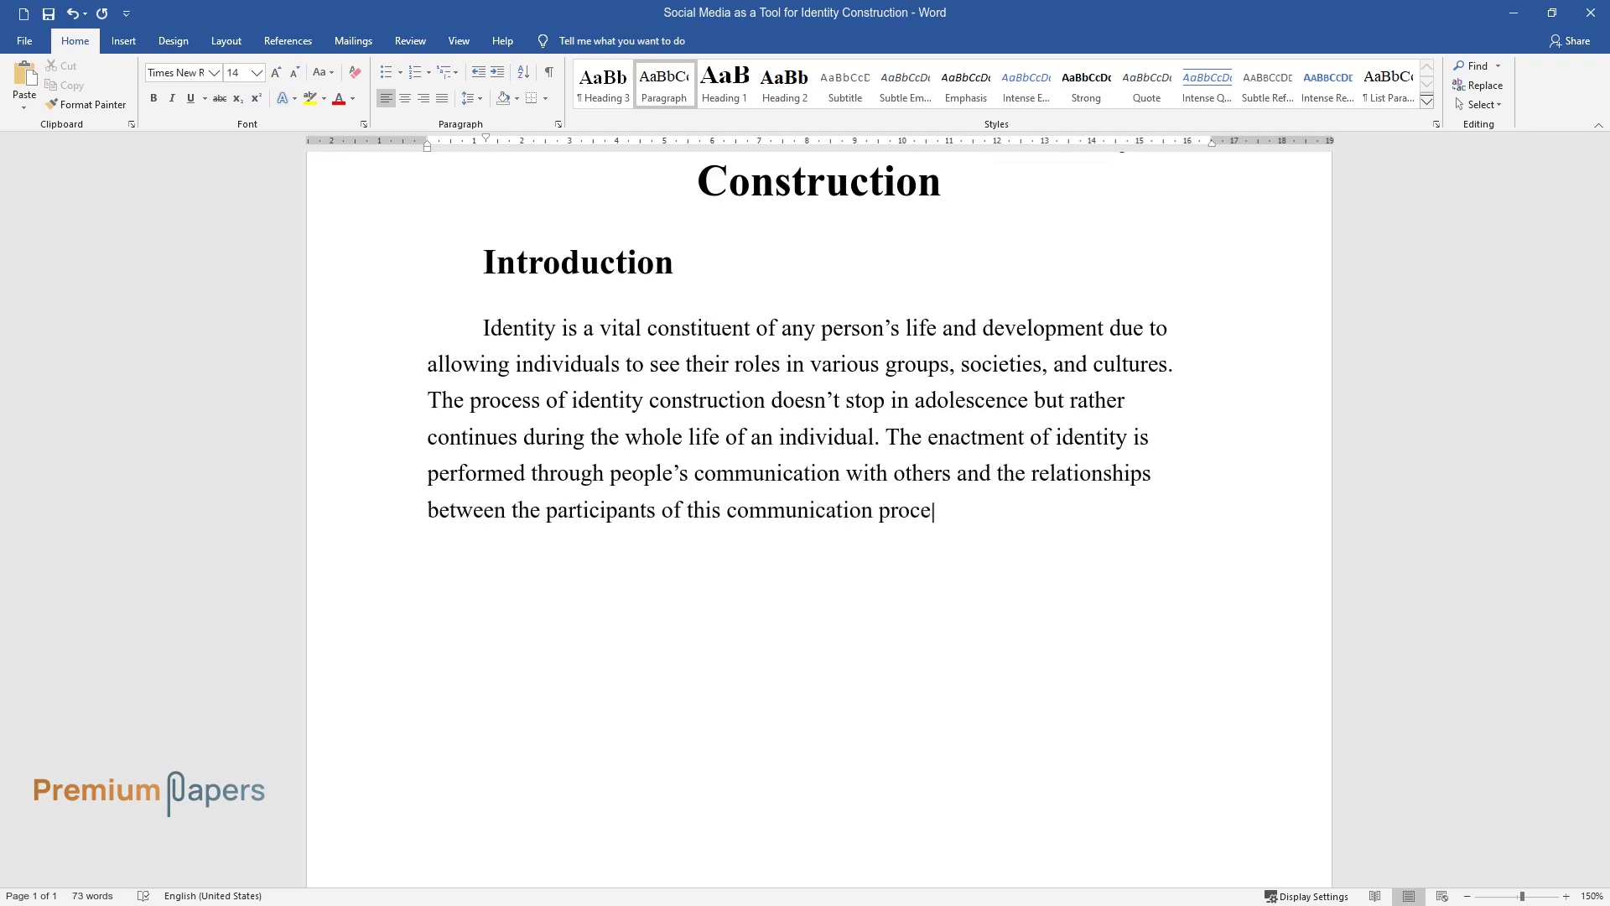
# Add the sentence "Social media platforms play an important role in the construction of identity." to the introduction
pyautogui.write('ss. Social media platforms play an importan')
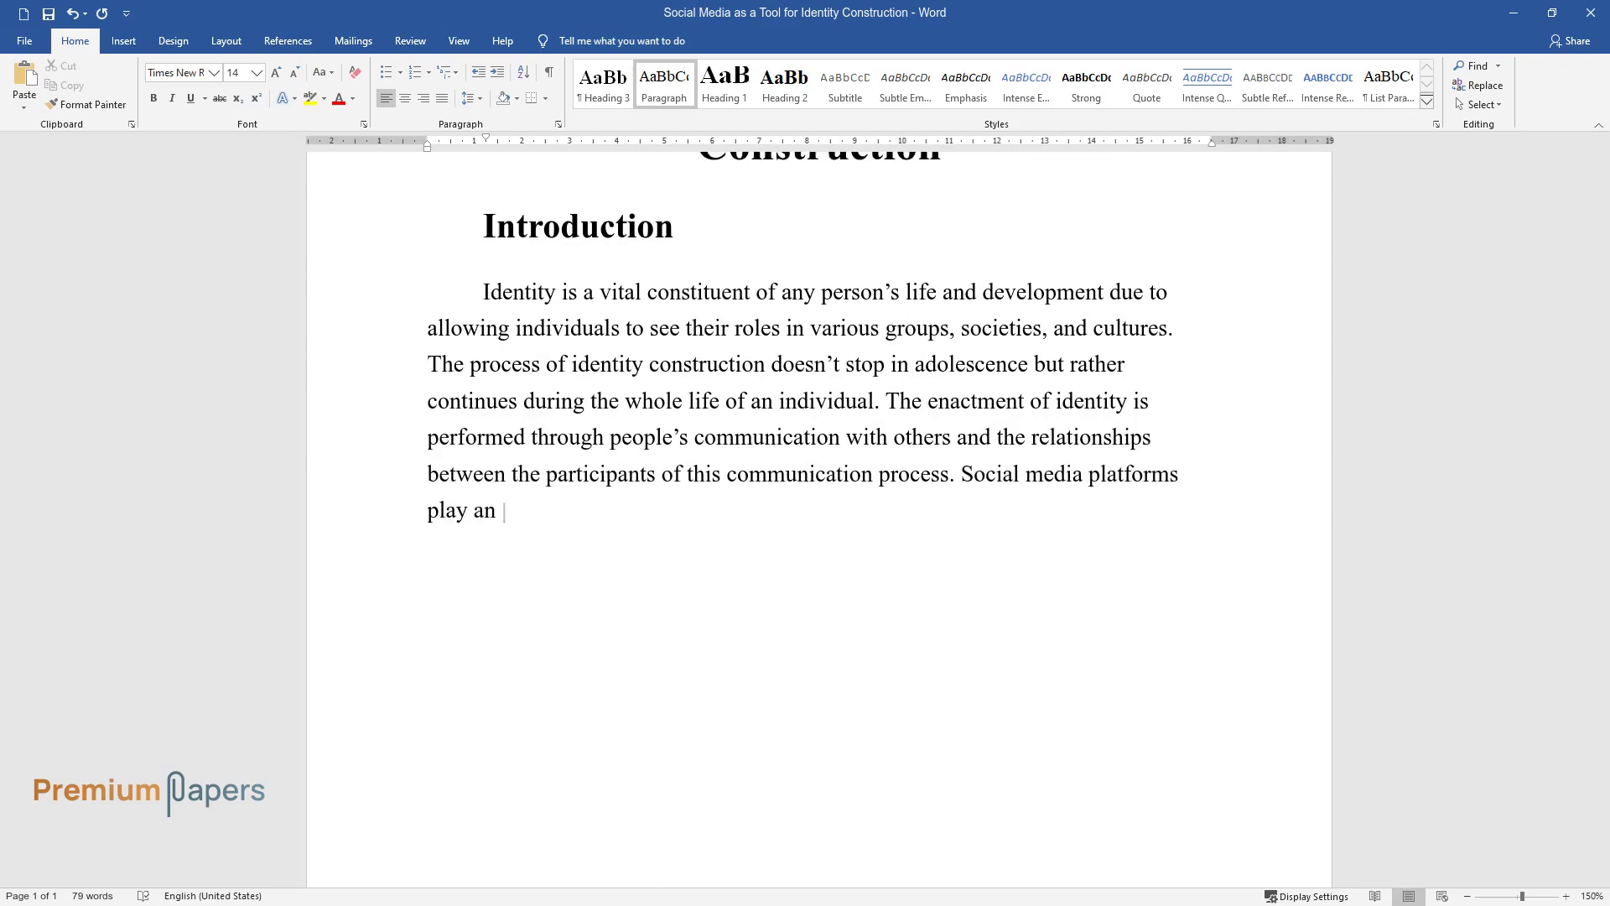
pyautogui.write('t role in the construction')
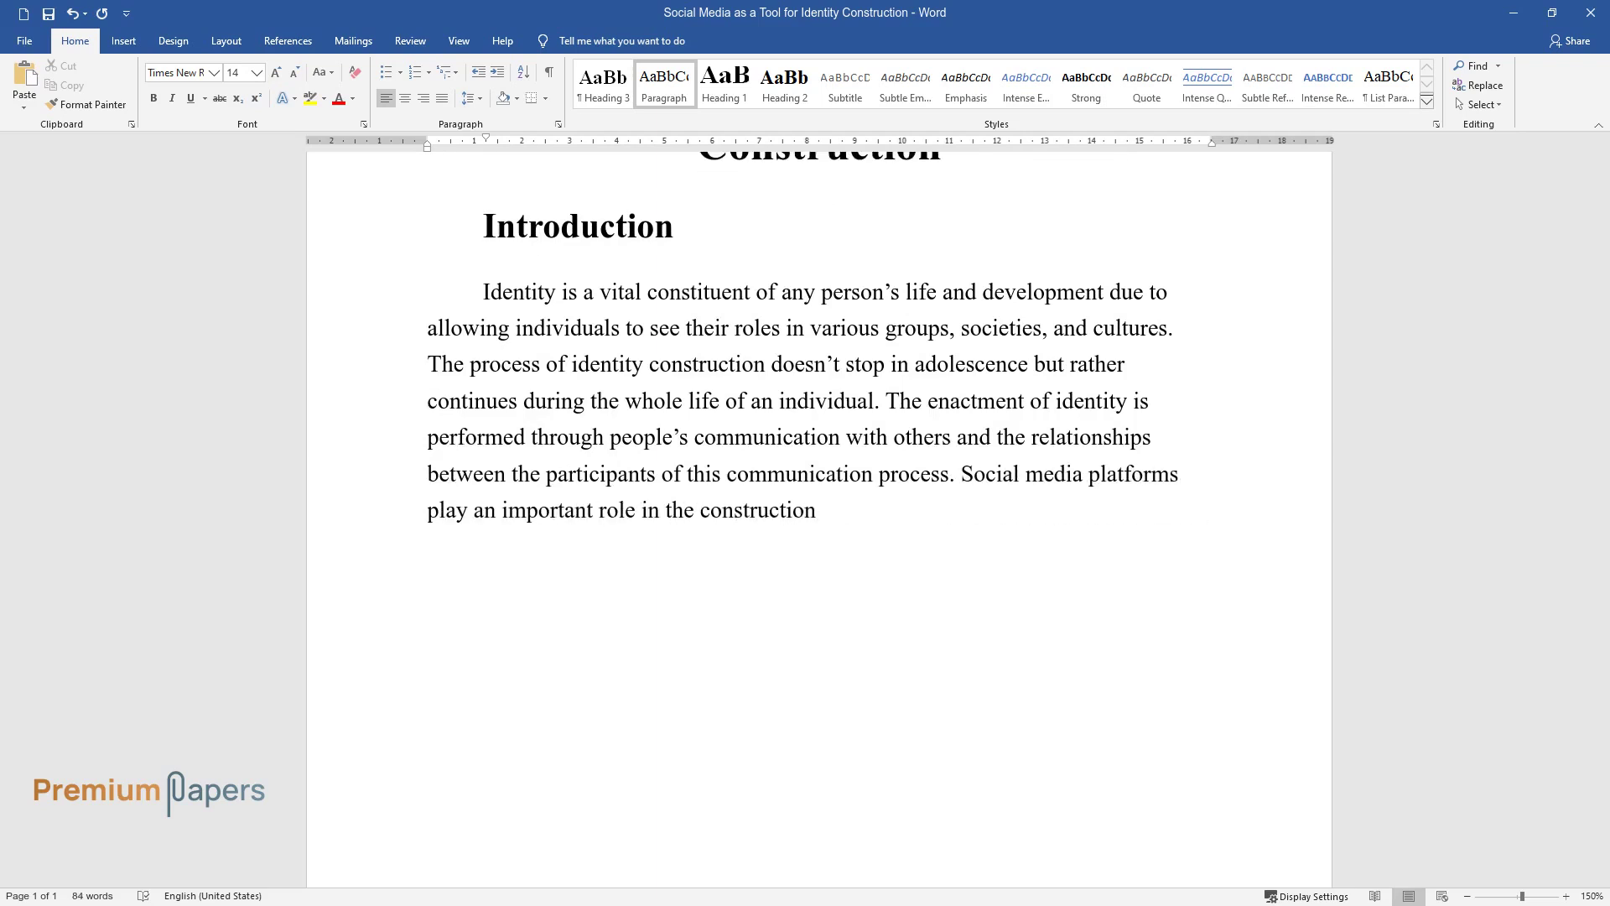
pyautogui.write(' of identity. The impact of social ')
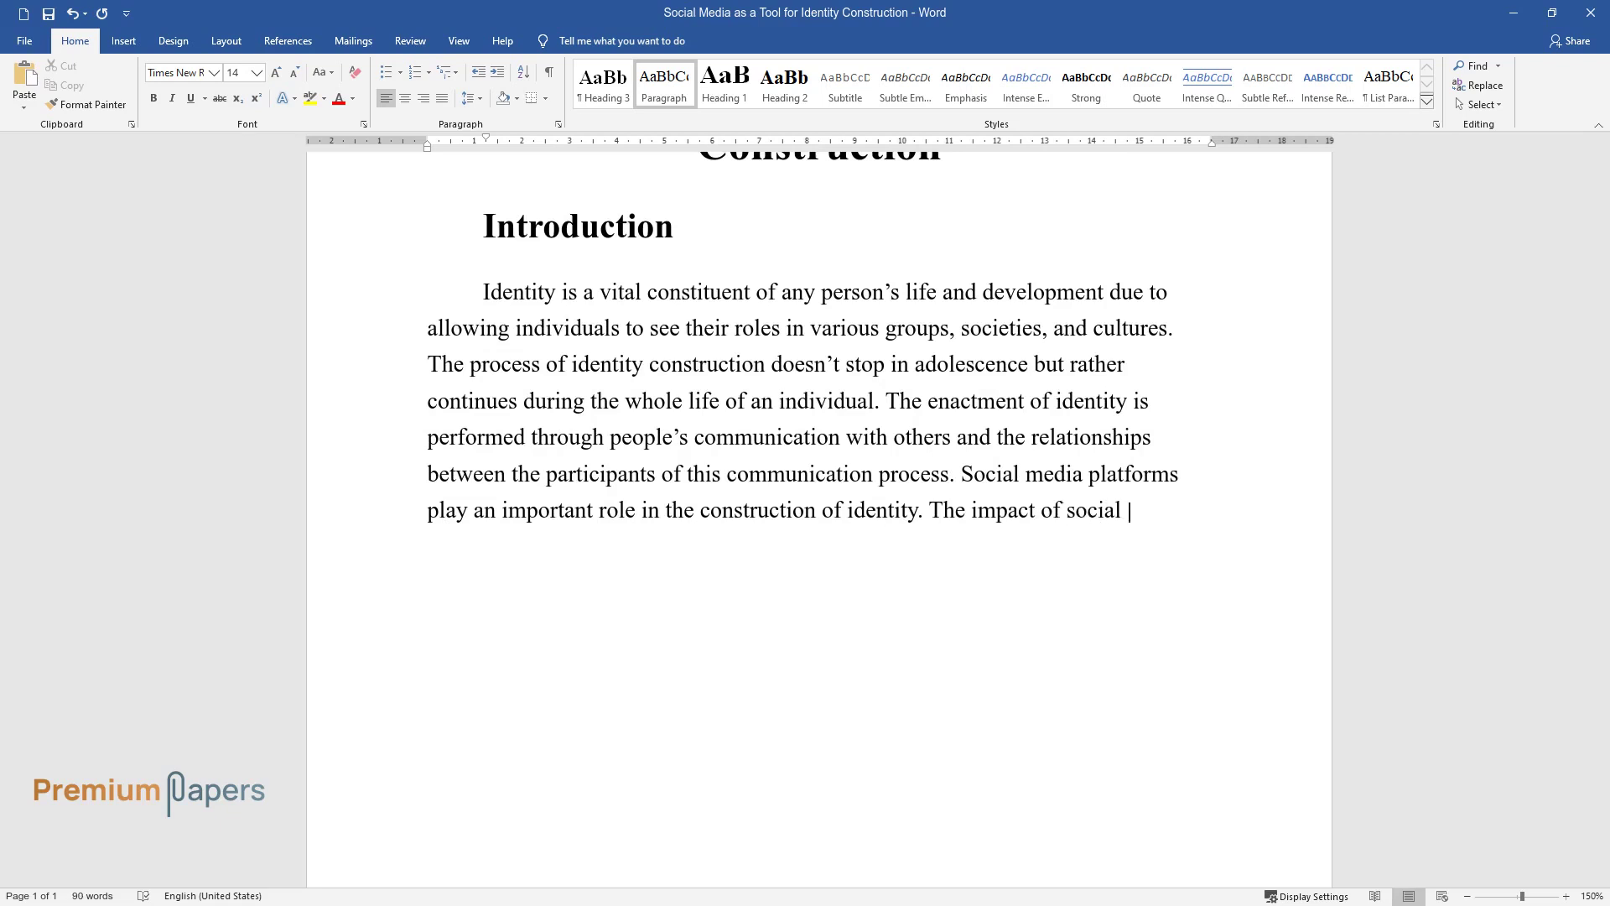
# Explain that social media affects identity through individual and collective differentiators that make it possible for people to relate themselves to specific groups or communities
pyautogui.write('media on identity is made through ')
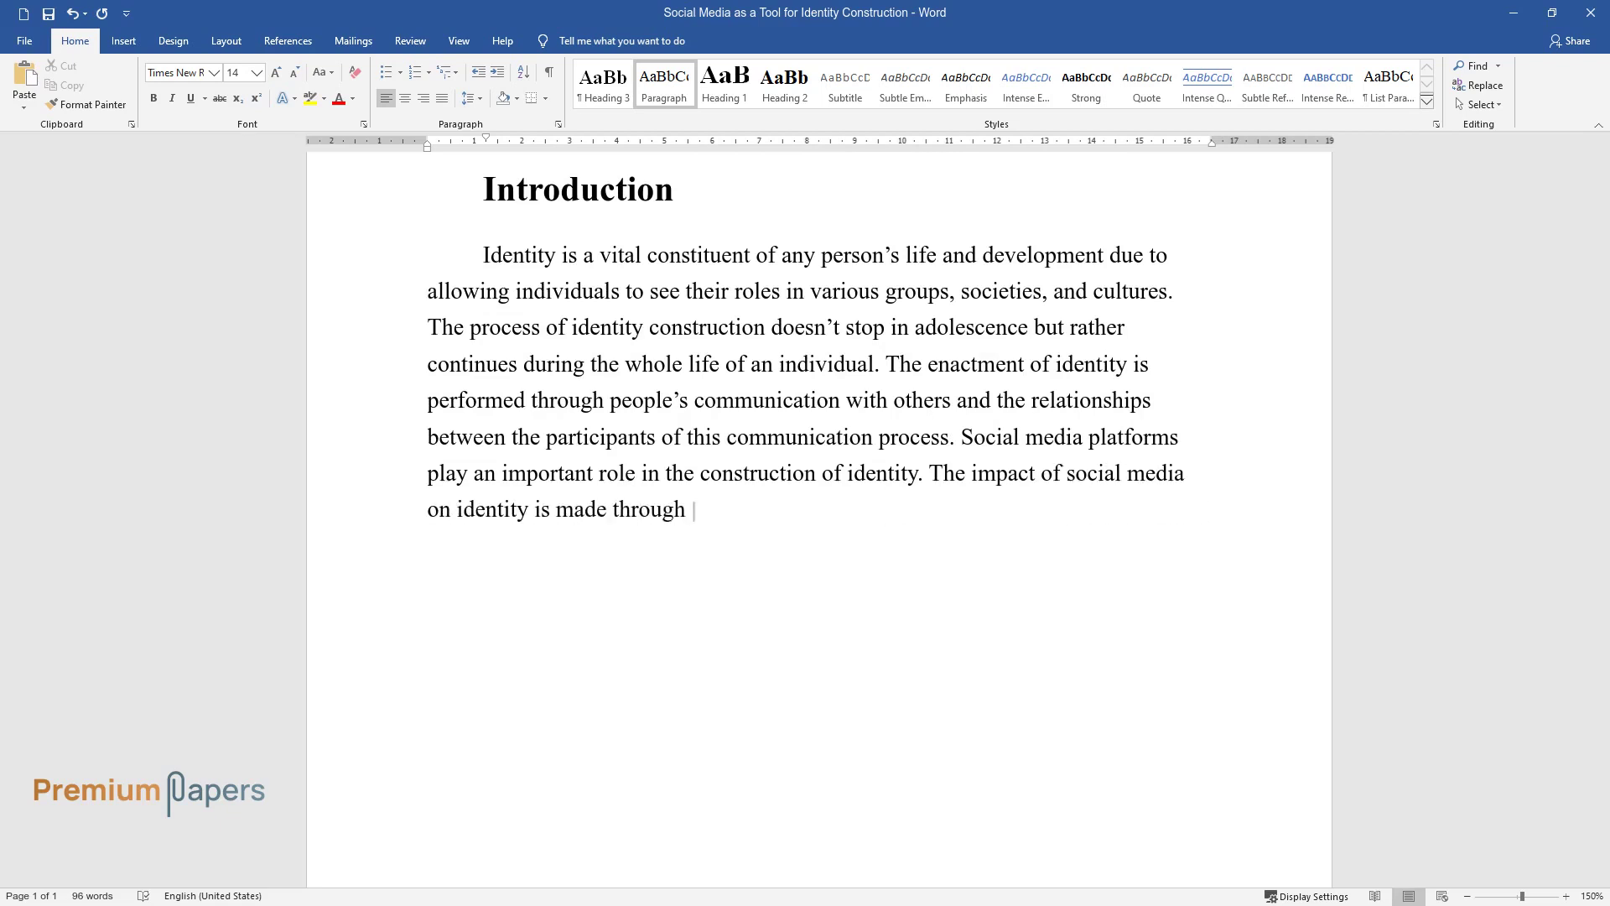
pyautogui.write('individual and collective different')
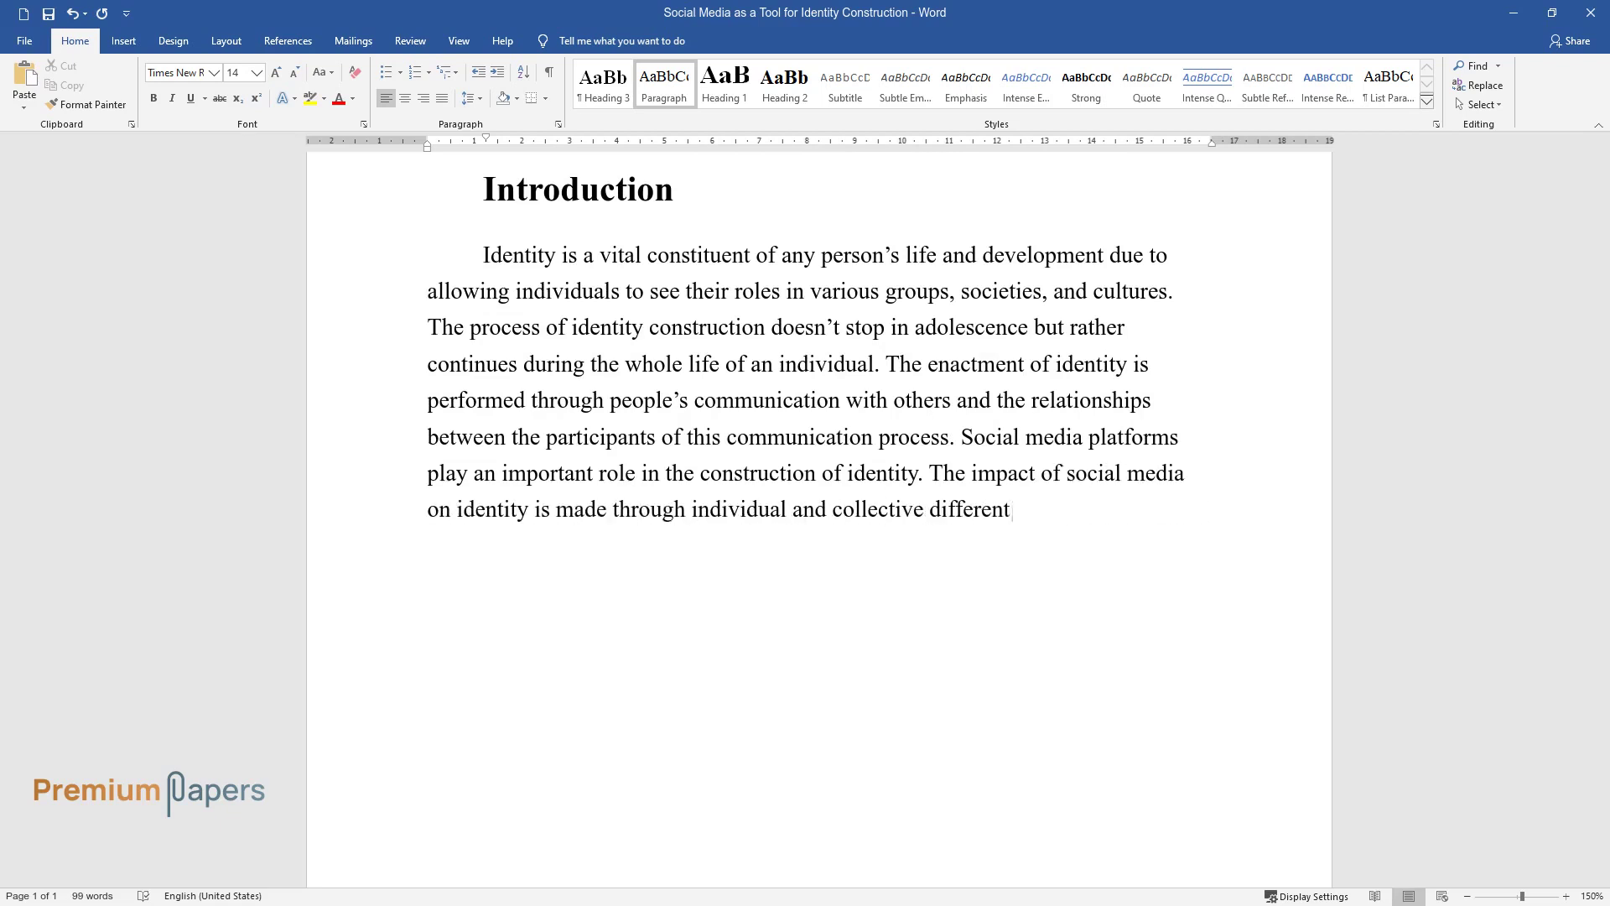
pyautogui.write('iators that make it possible for p')
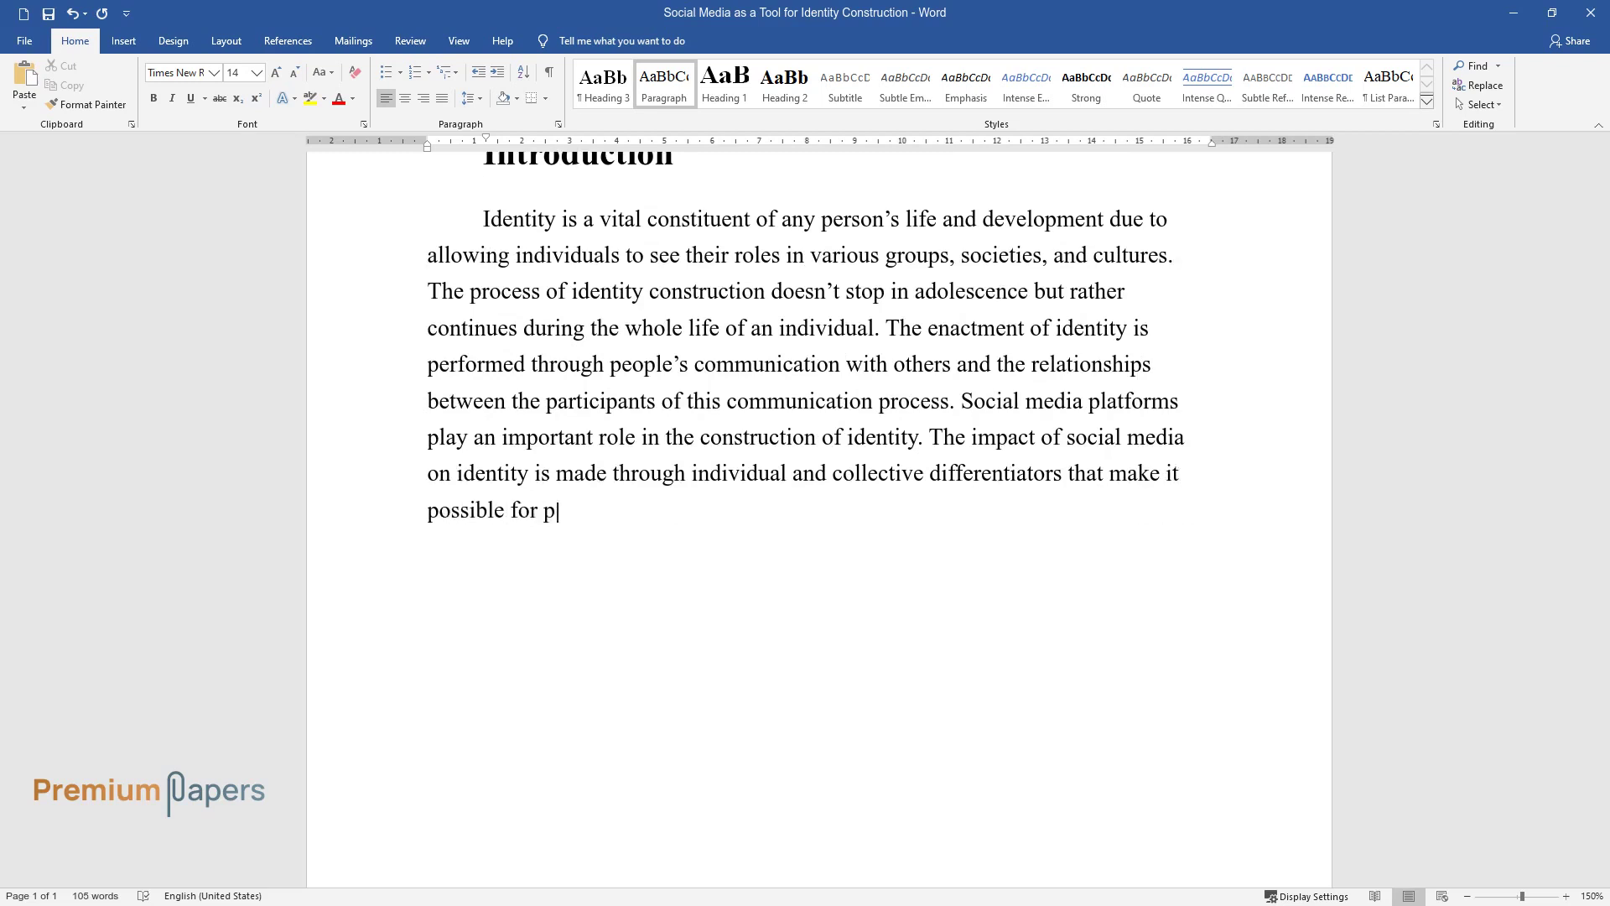
pyautogui.write('eople to relate themselves to spec')
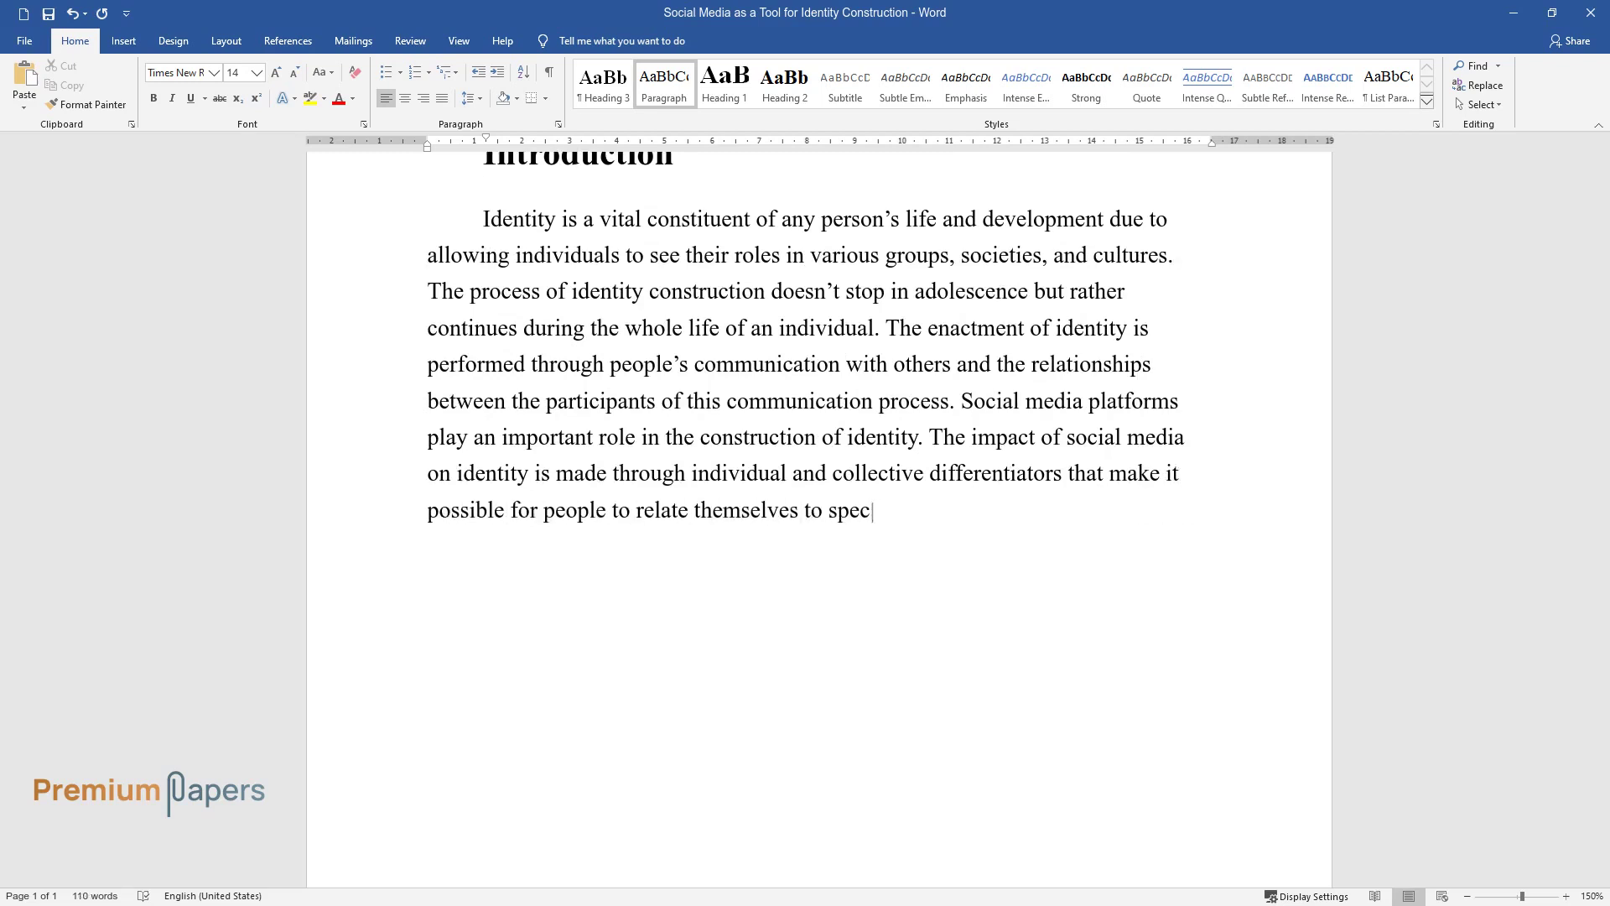
pyautogui.write('ific groups or communities. This es')
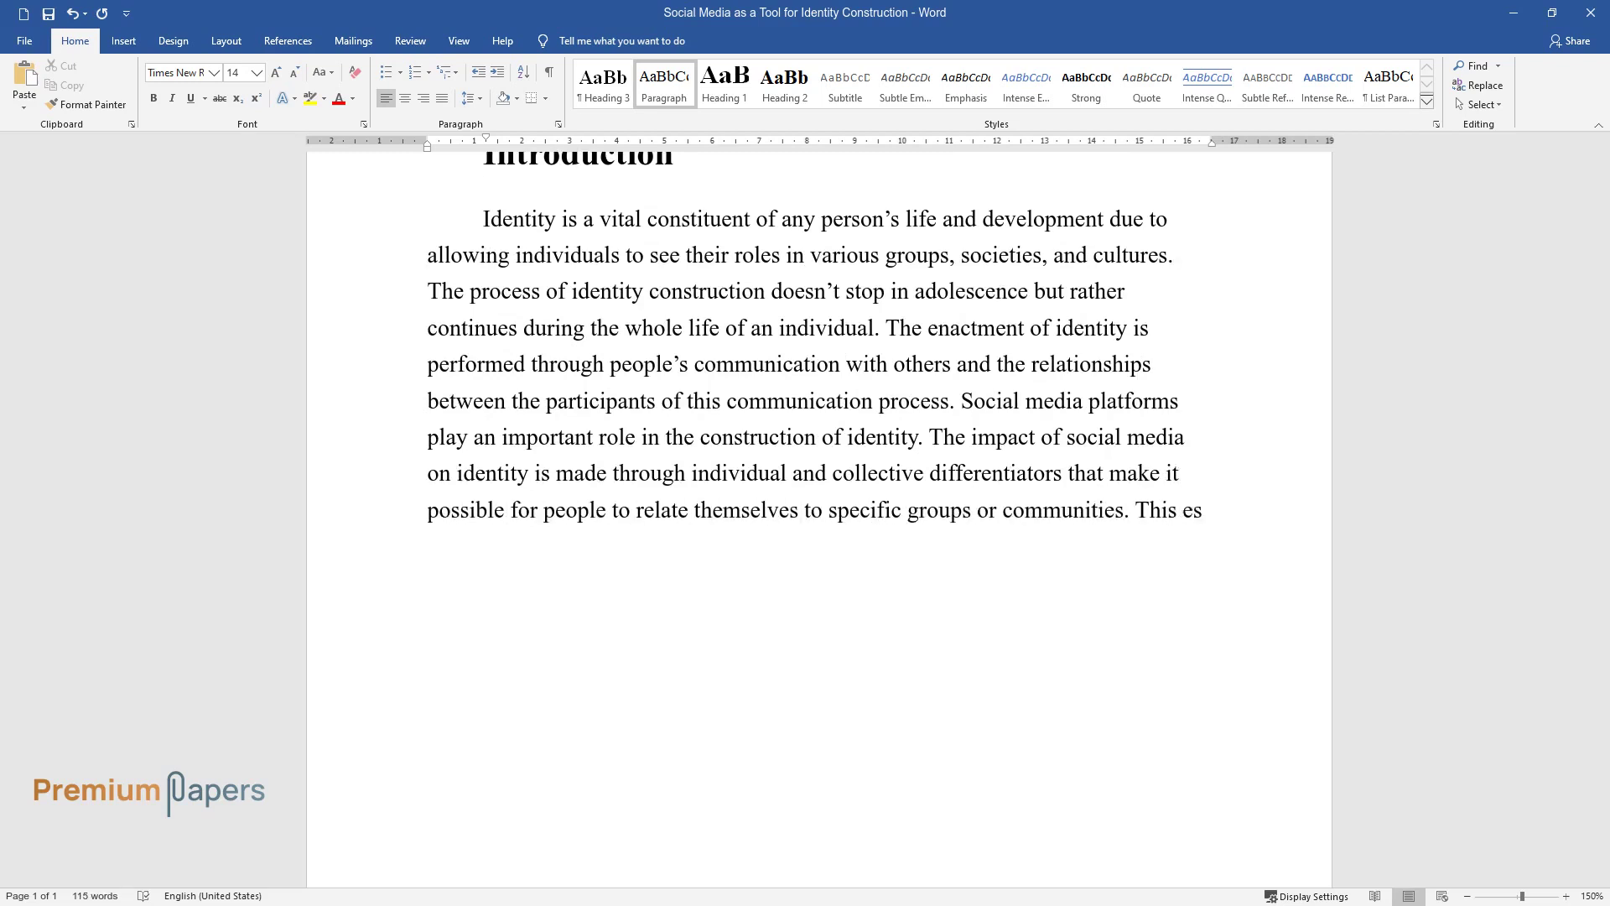
# Close the introduction: "This essay explains how social media shapes our identity. It focuses on both the positive and negative effects of social media on identity construction."
pyautogui.write('say explains how social media shap')
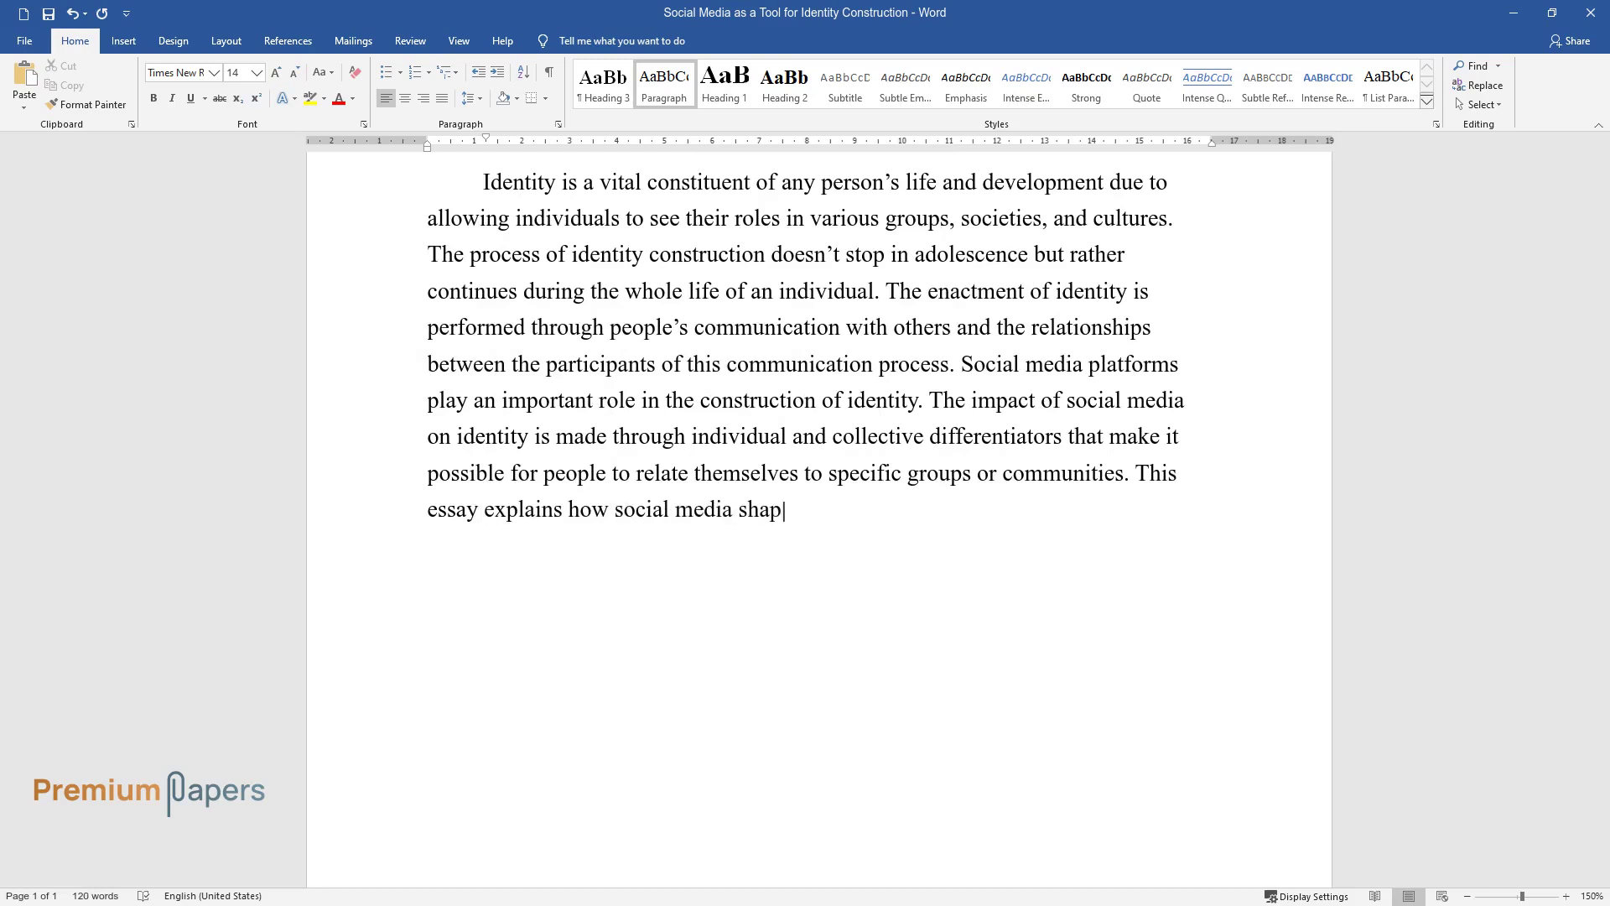
pyautogui.write('es our identity. It focuses on both the positive and negative effect')
pyautogui.write('s of social media on identi')
pyautogui.write('ty constr')
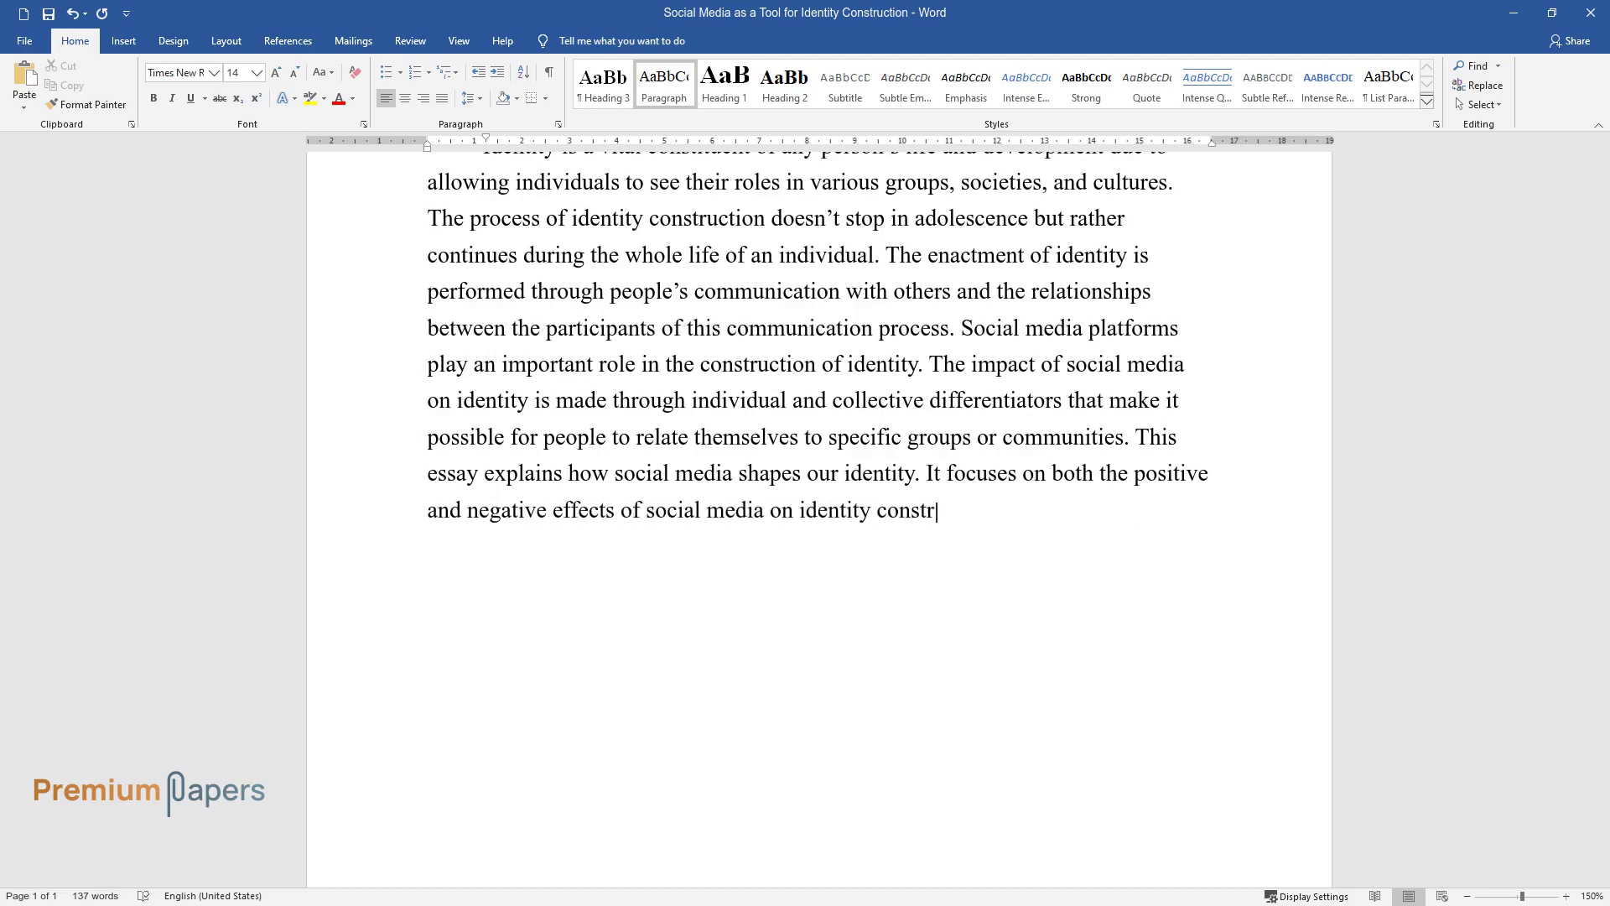
pyautogui.write('uction.')
# Add the section heading "The Effect of Social Media on Identity Construction" below the introduction paragraph
pyautogui.press('Return')
pyautogui.write('The Effe')
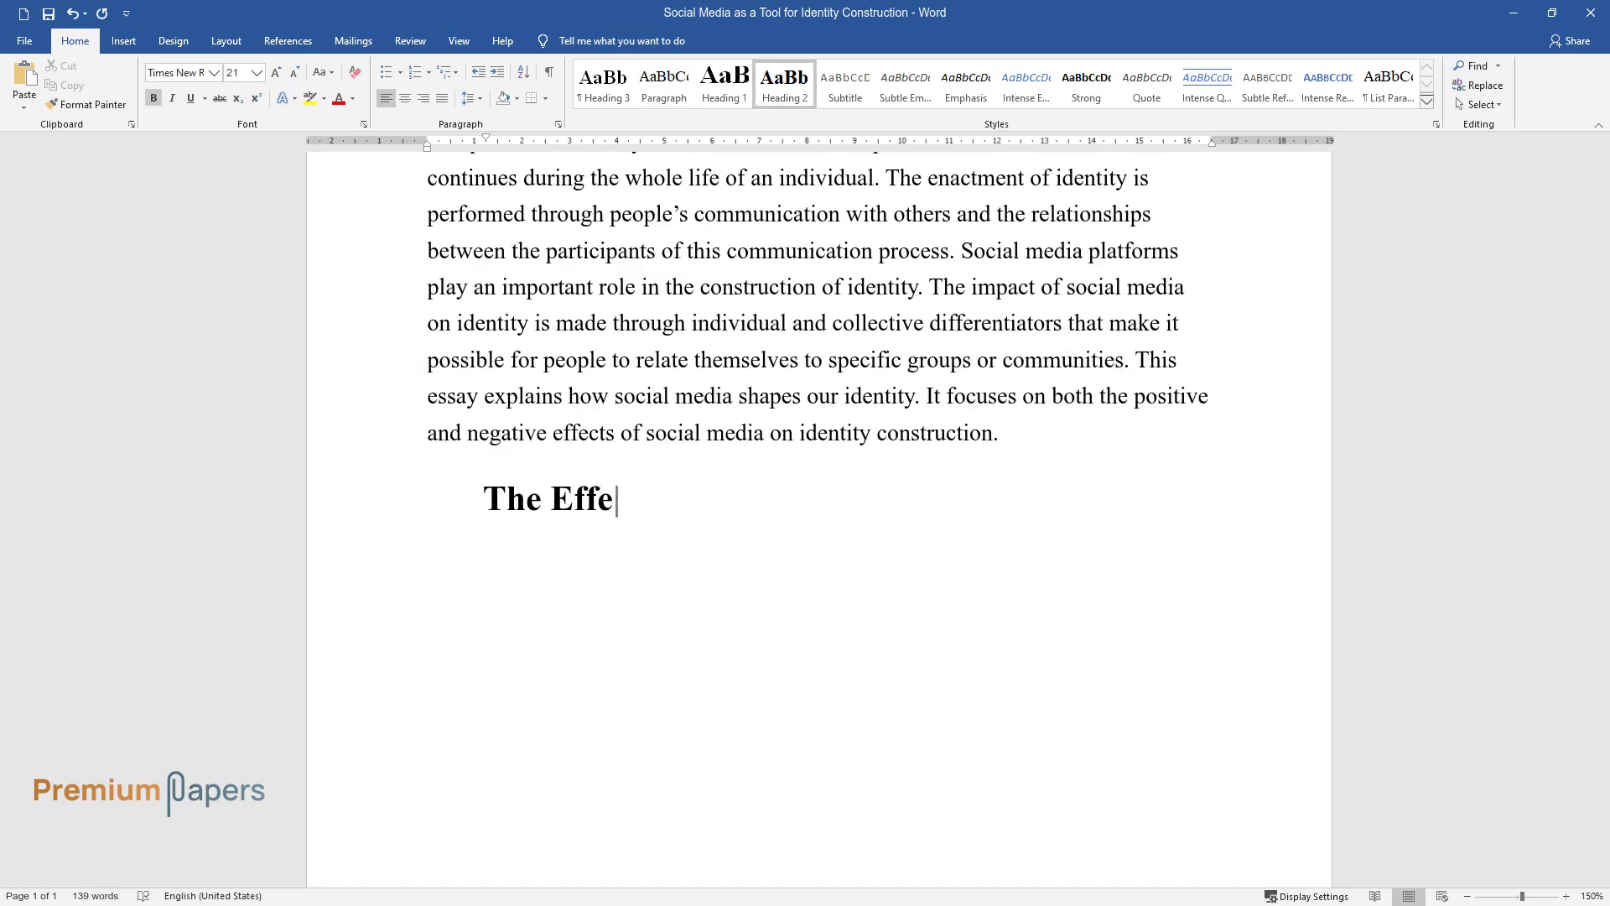
pyautogui.write('ct of Social Media on Identity Construction')
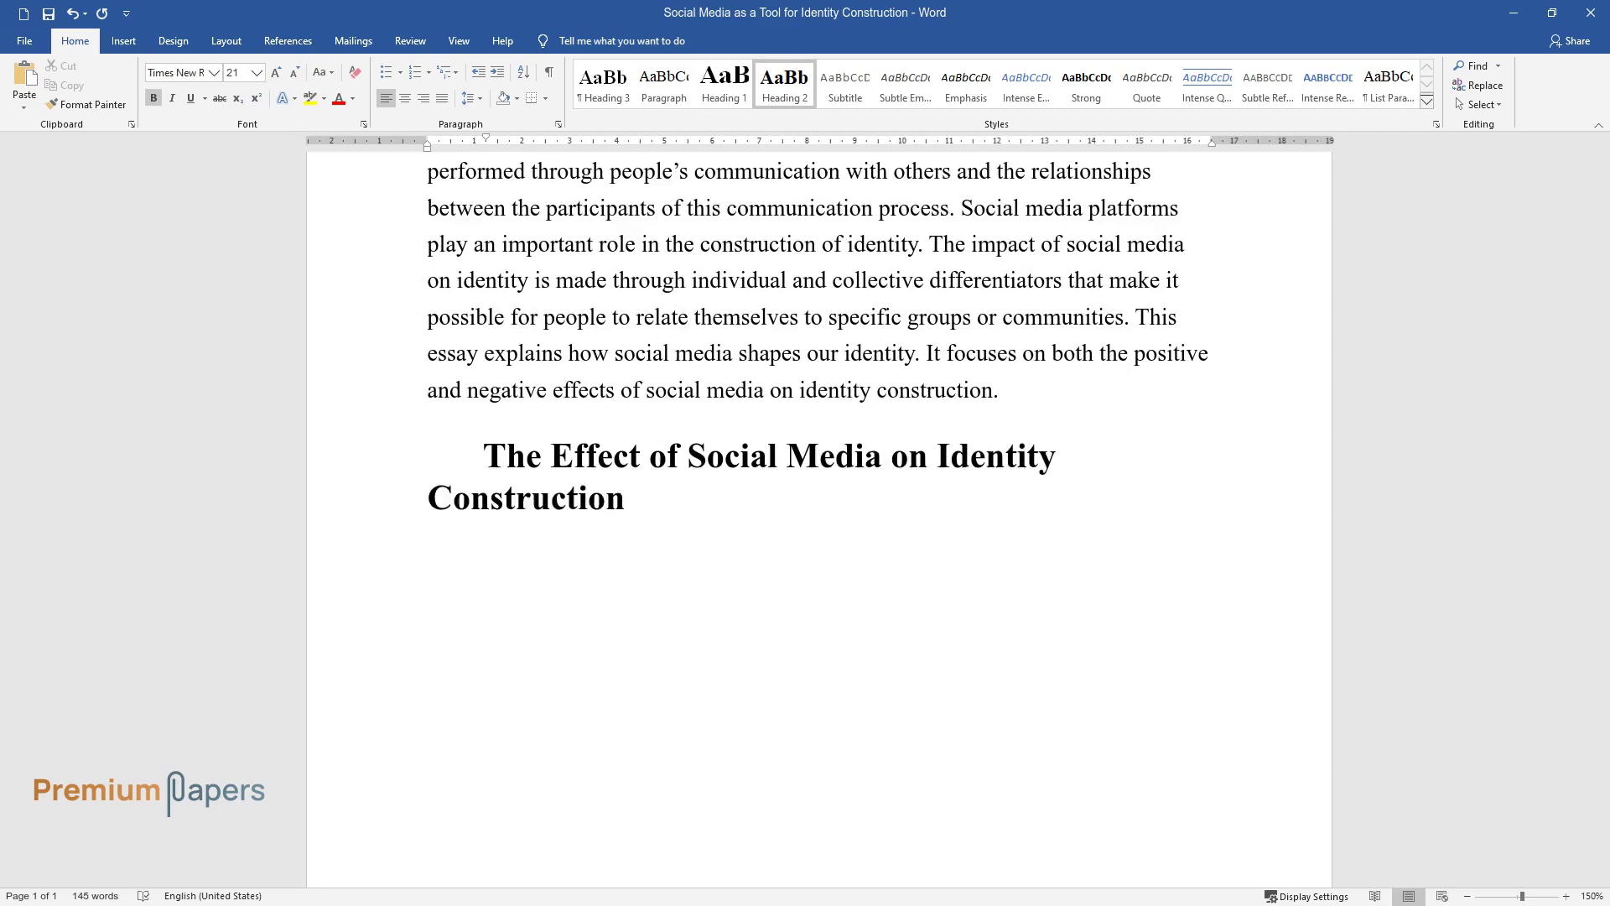
pyautogui.press('Return')
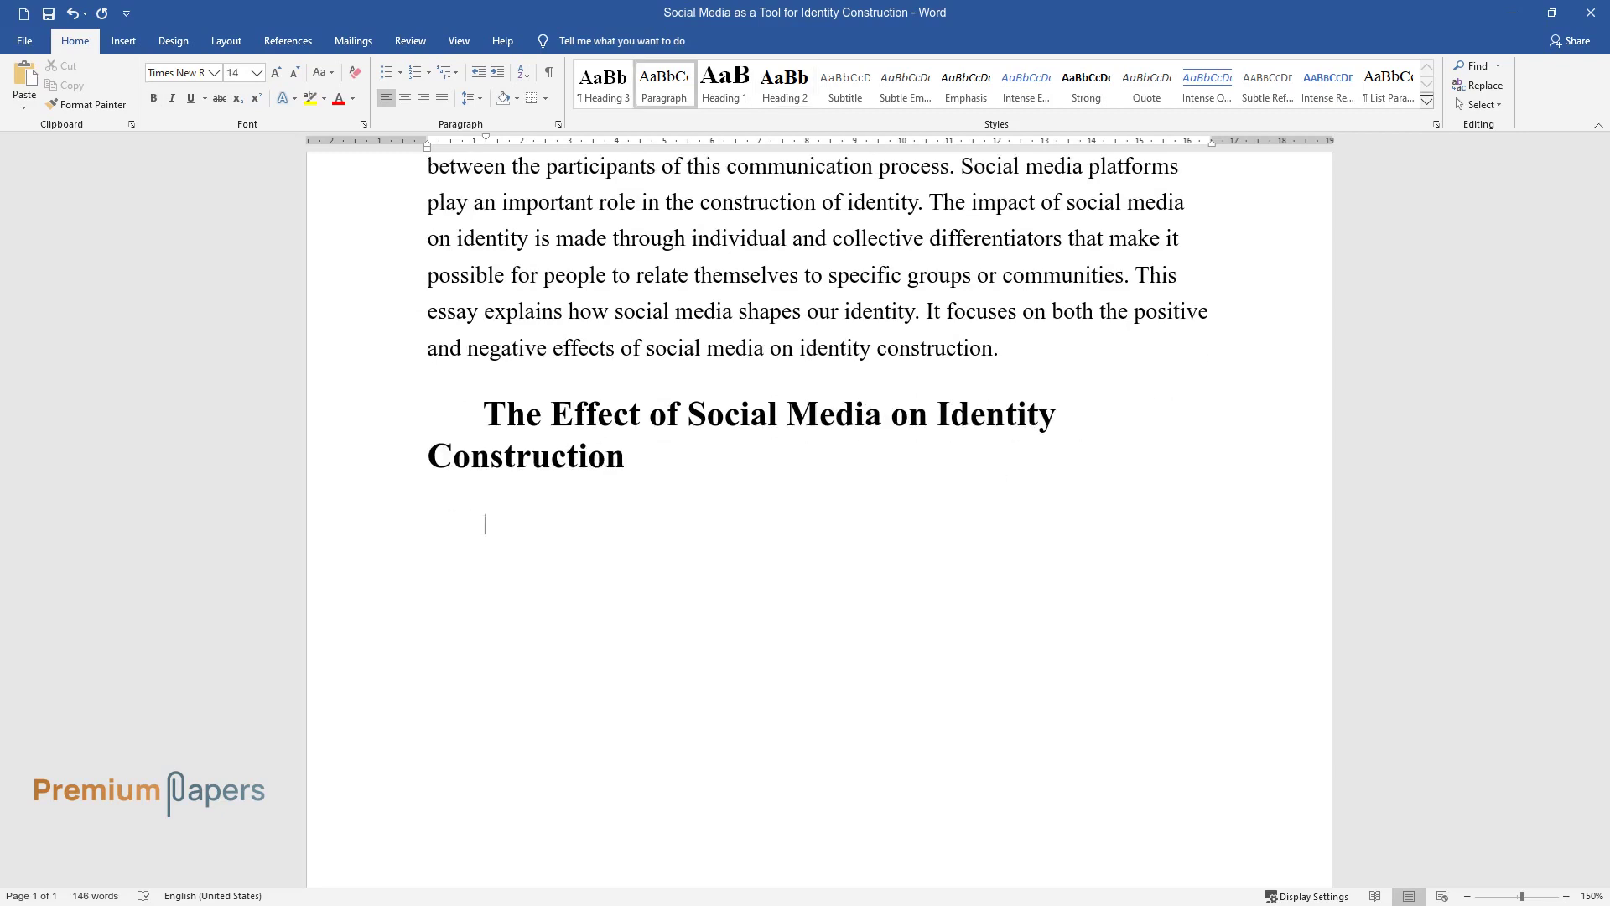
# Begin the section's first paragraph with "Social media has several advantages over traditional means of sharing information."
pyautogui.write('Social media has several advan')
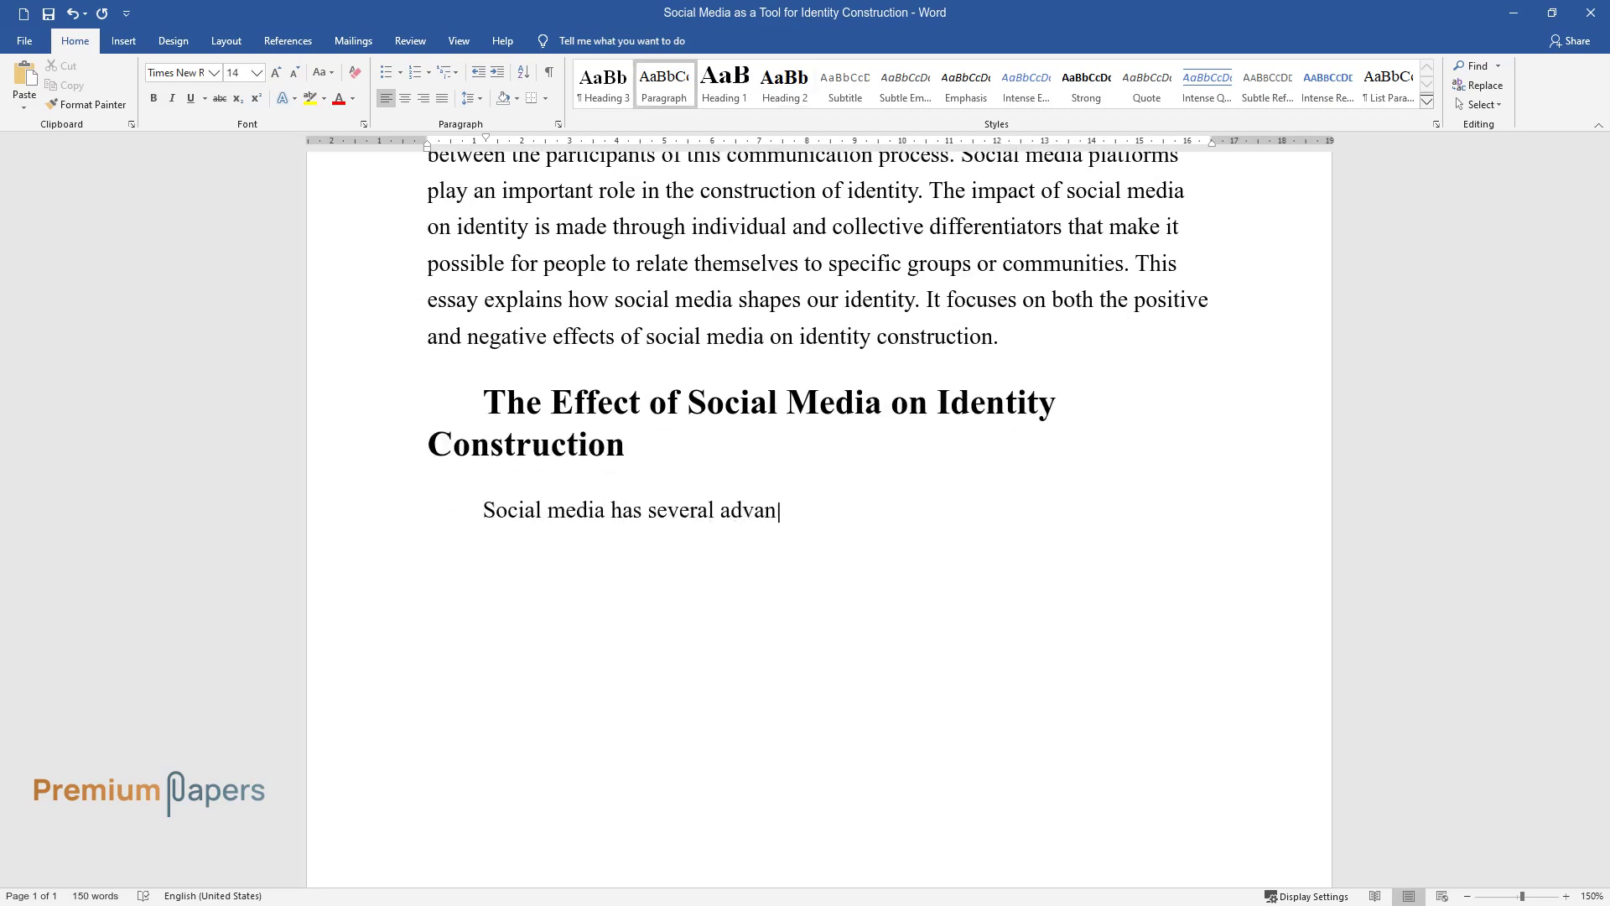
pyautogui.write('tages over traditional means of s')
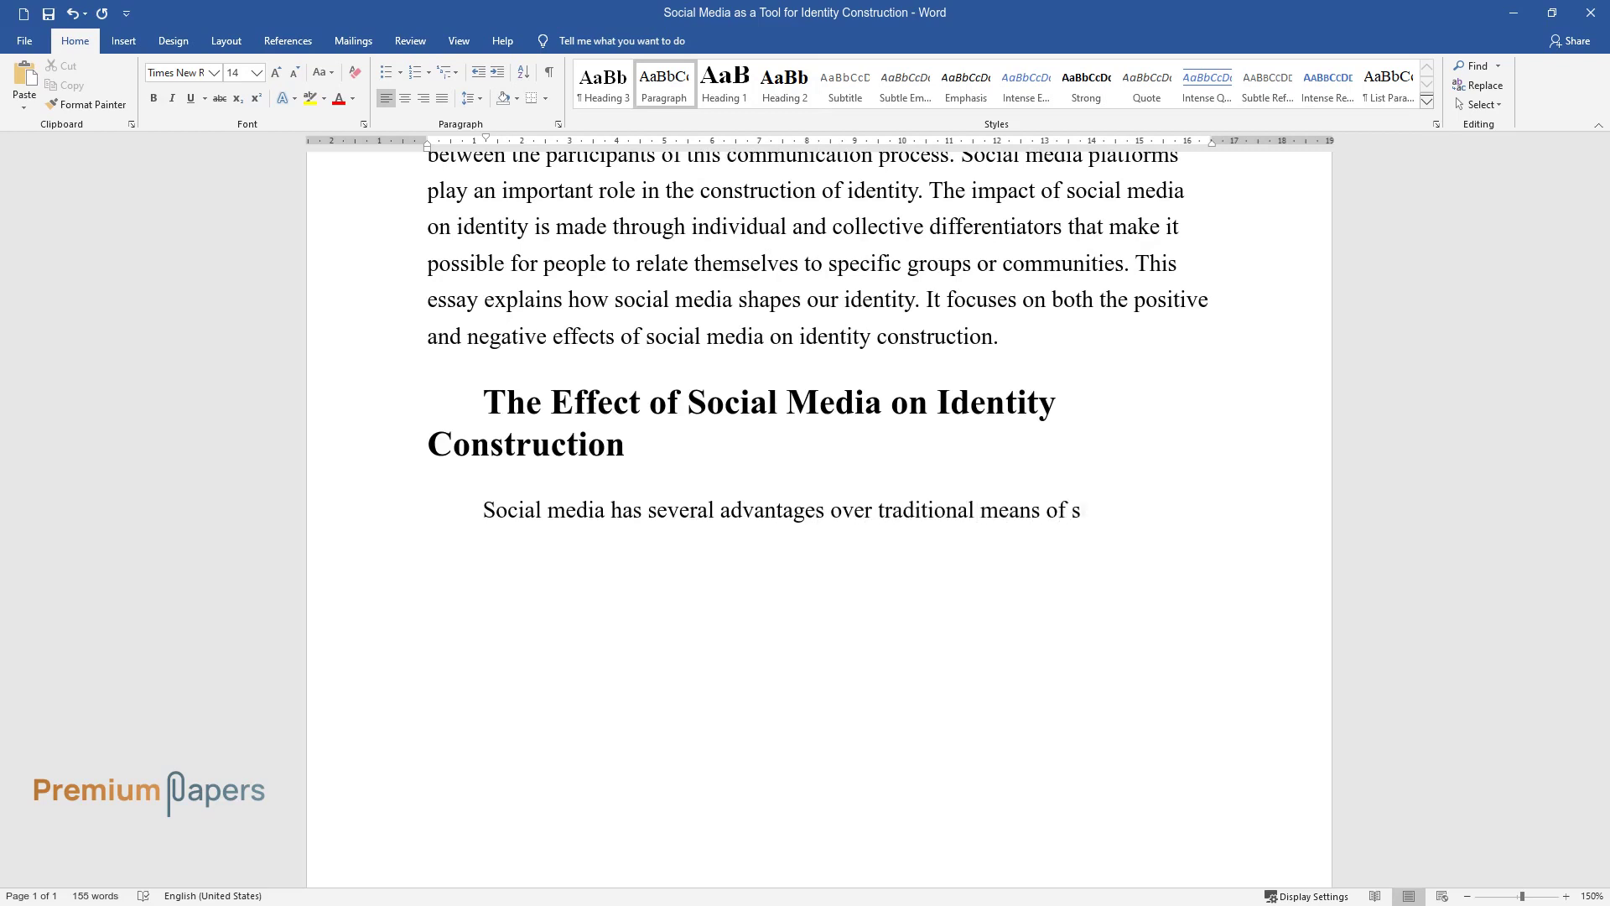
pyautogui.write('haring information. The biggest ')
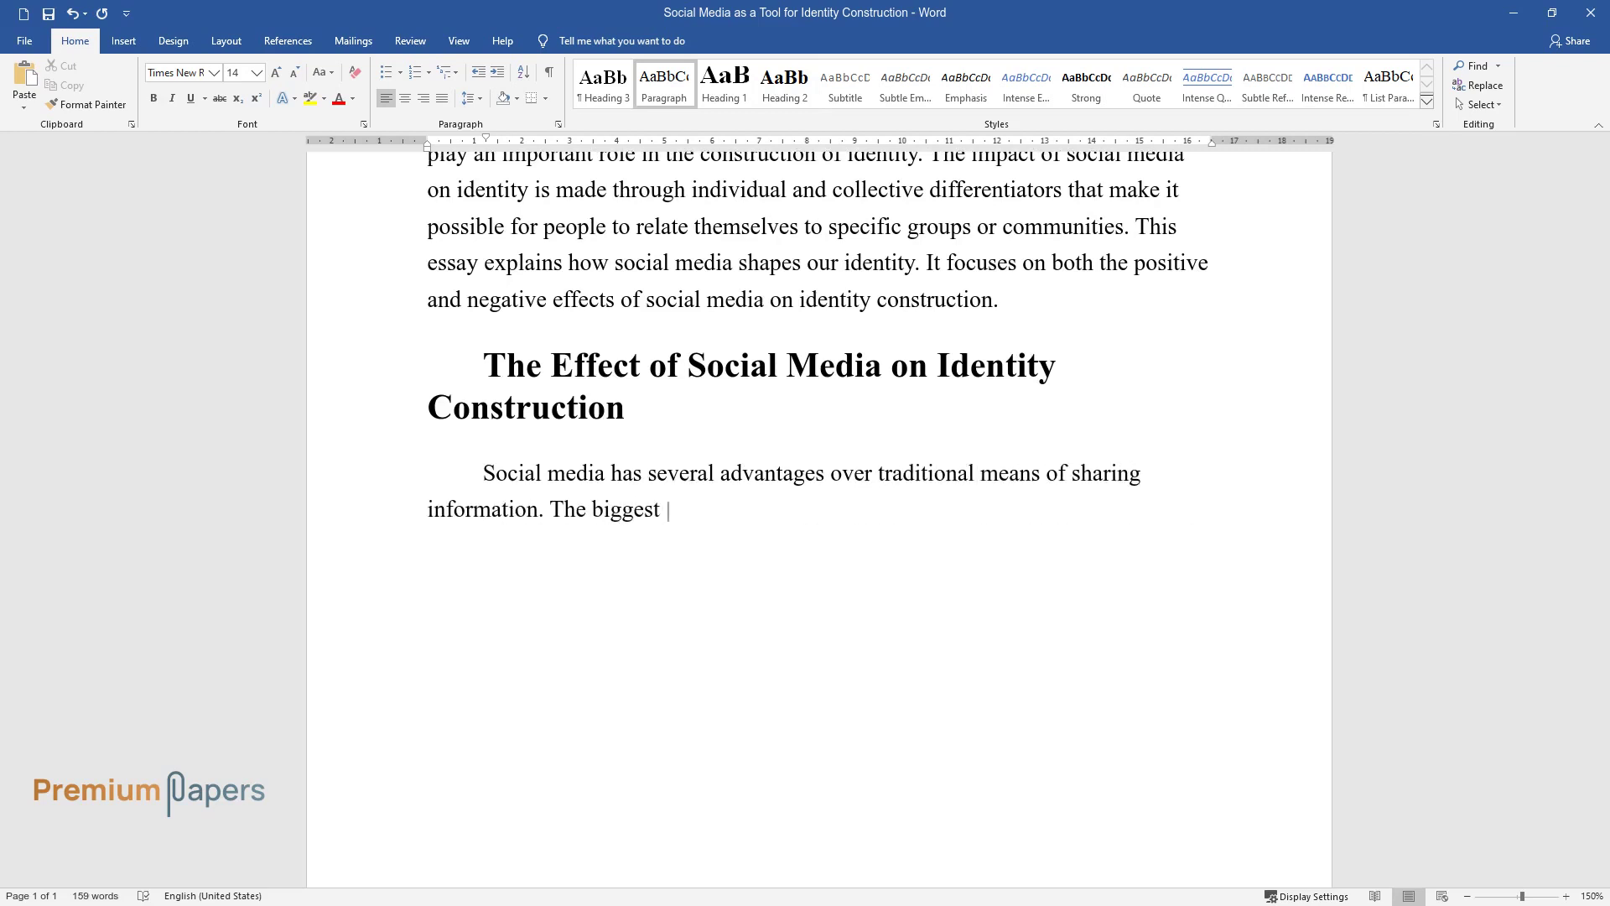
# Explain that the biggest asset of social platforms is the number of users one can share opinions with or receive feedback from within a short time
pyautogui.write('asset of social platforms is the')
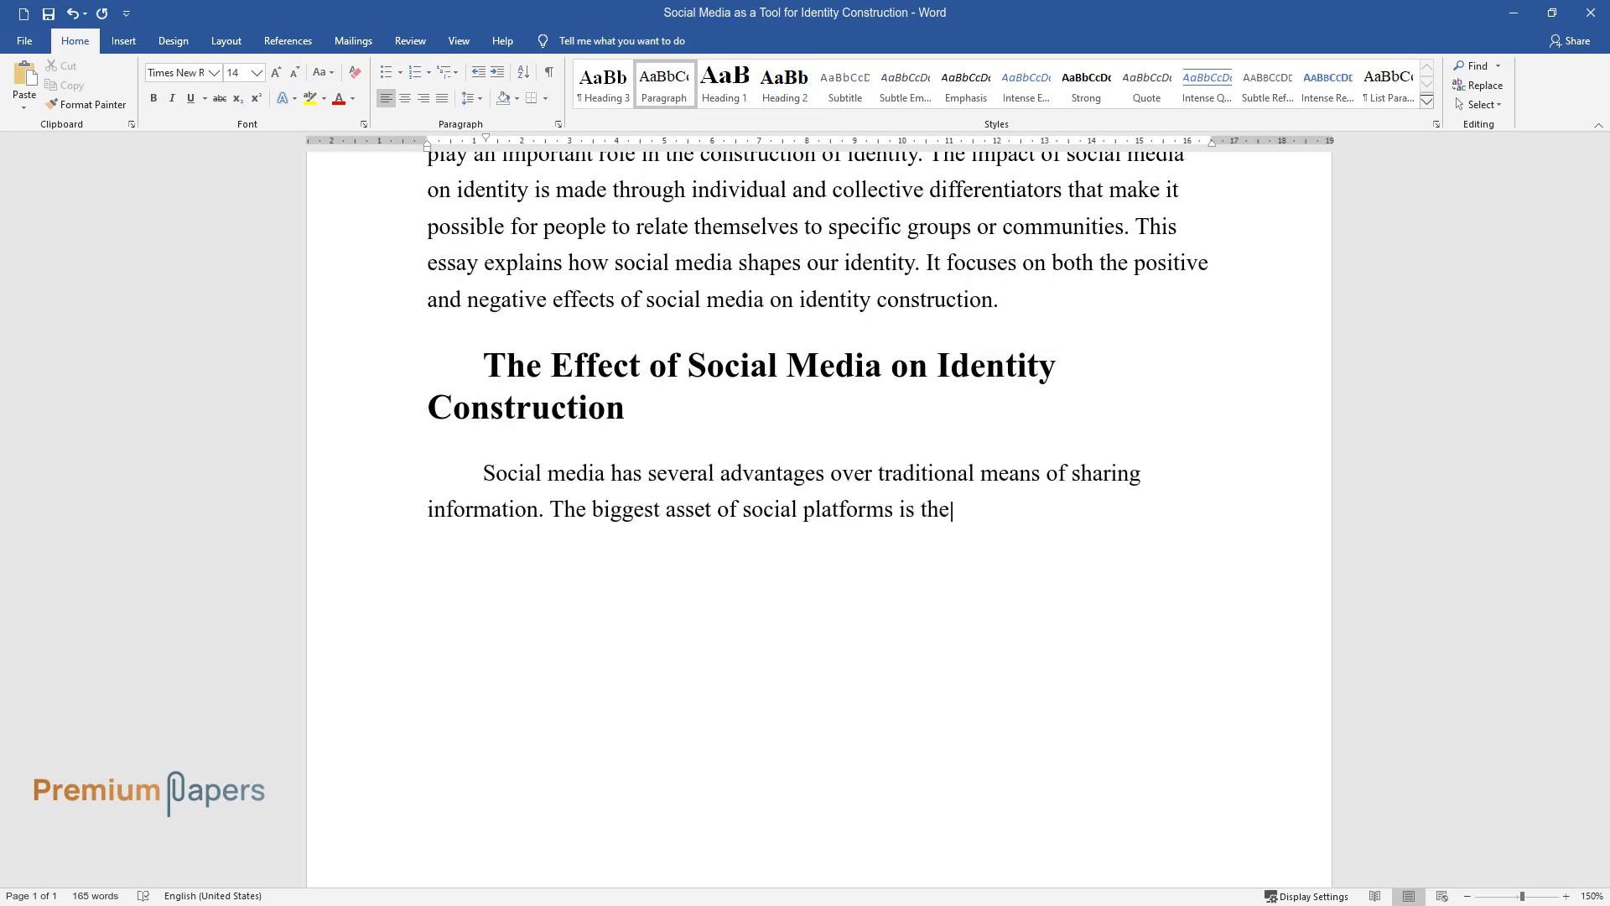
pyautogui.write(' number of users whom one can sh')
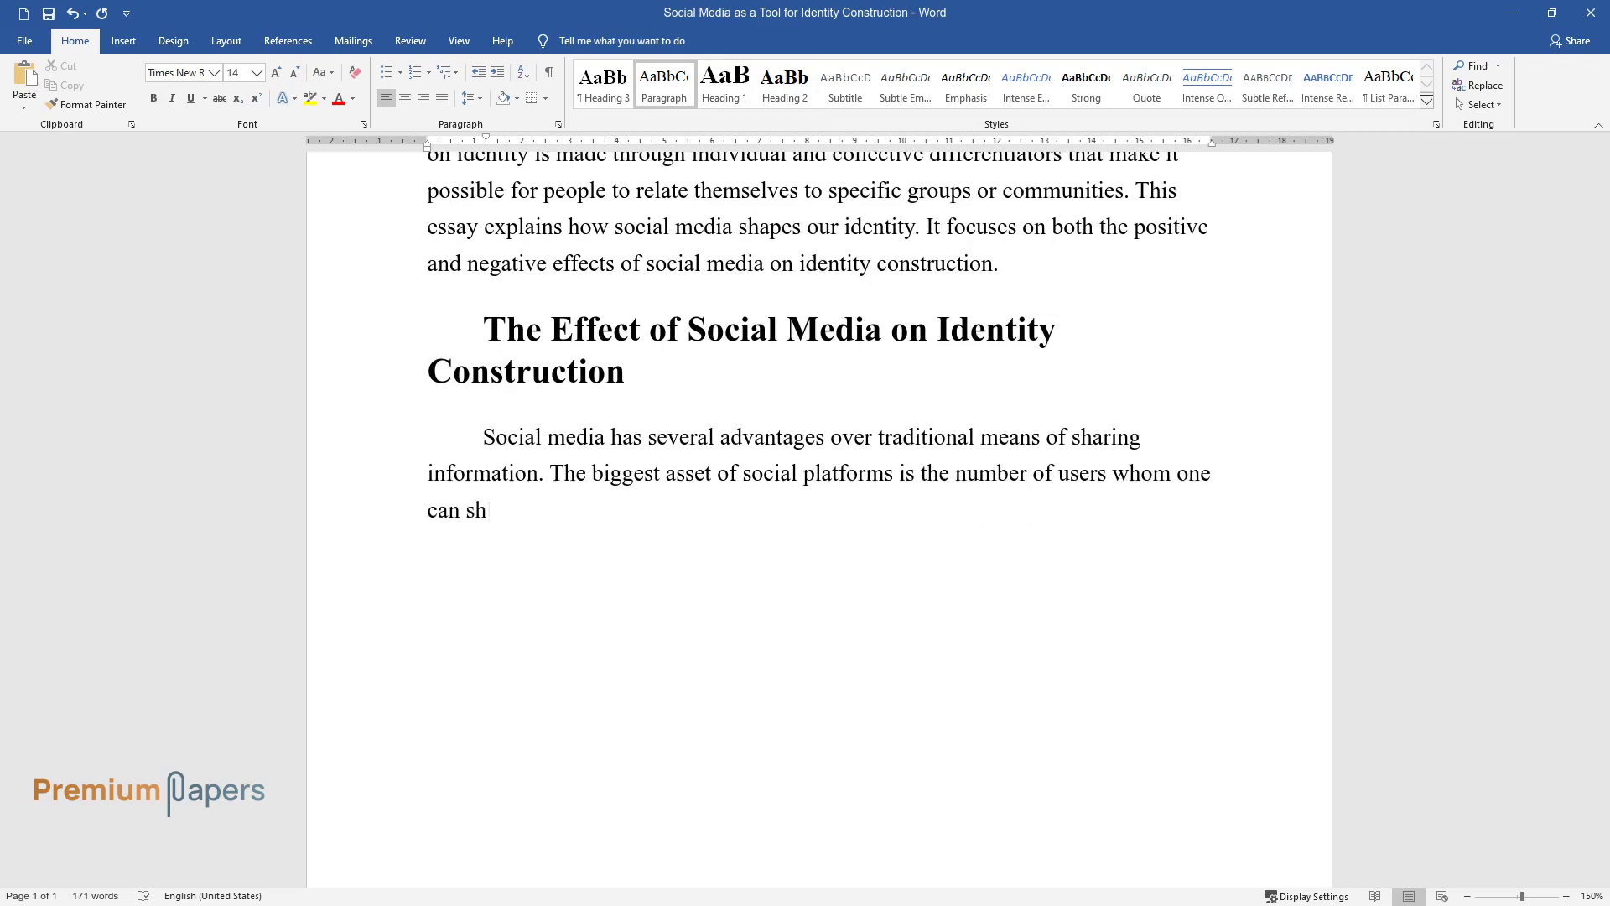
pyautogui.write('are opinions with or whose feedba')
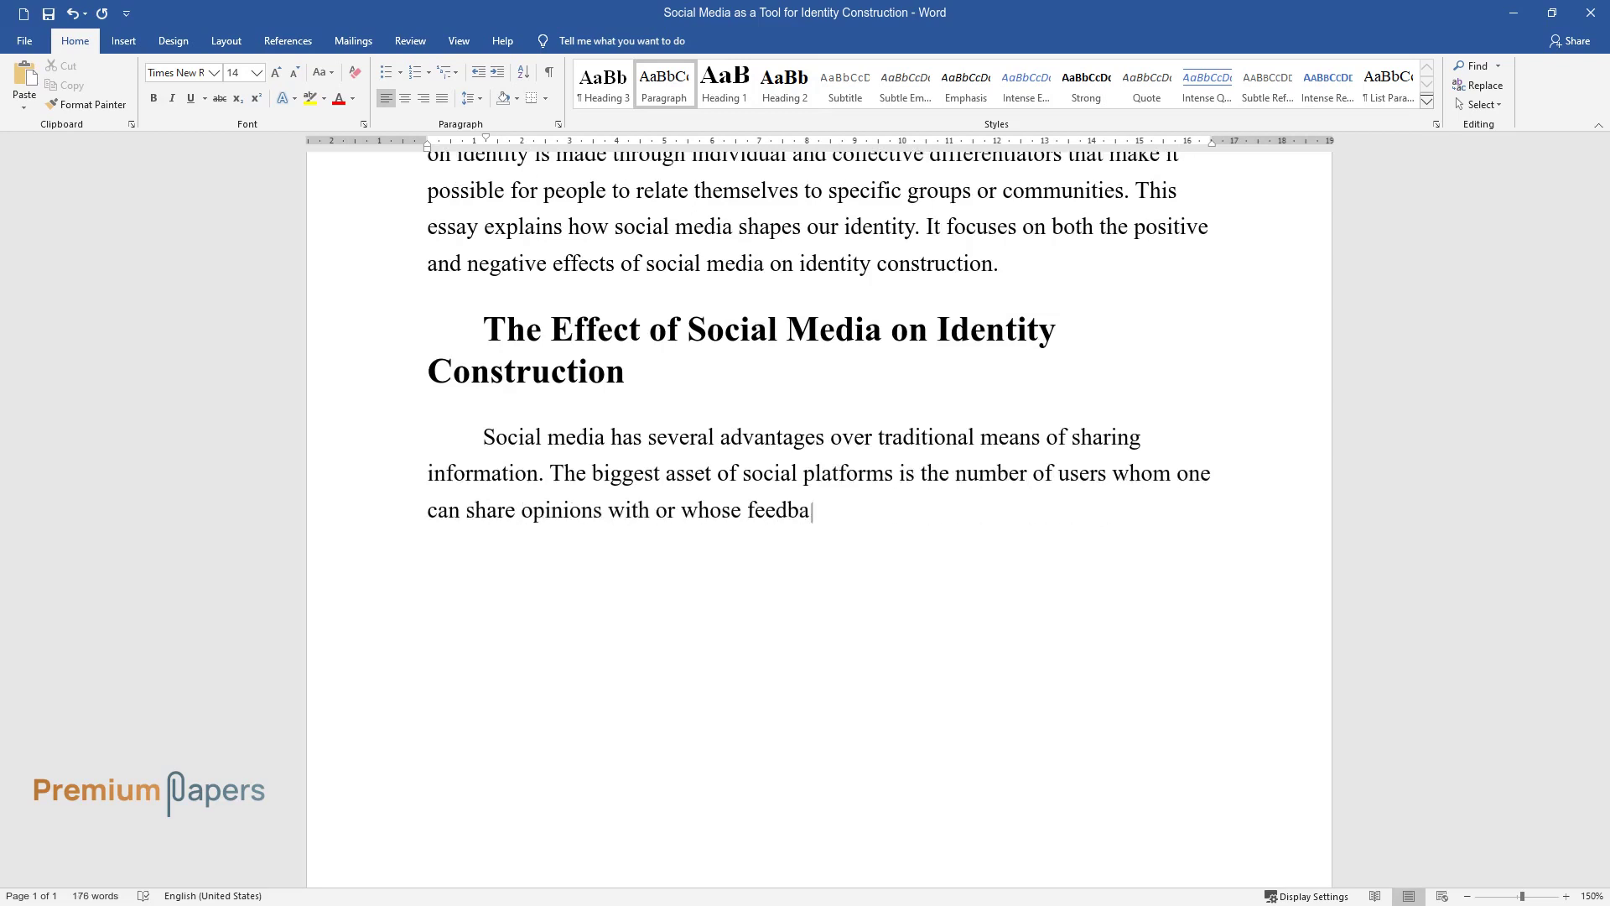
pyautogui.write('ck one can receive within a shor')
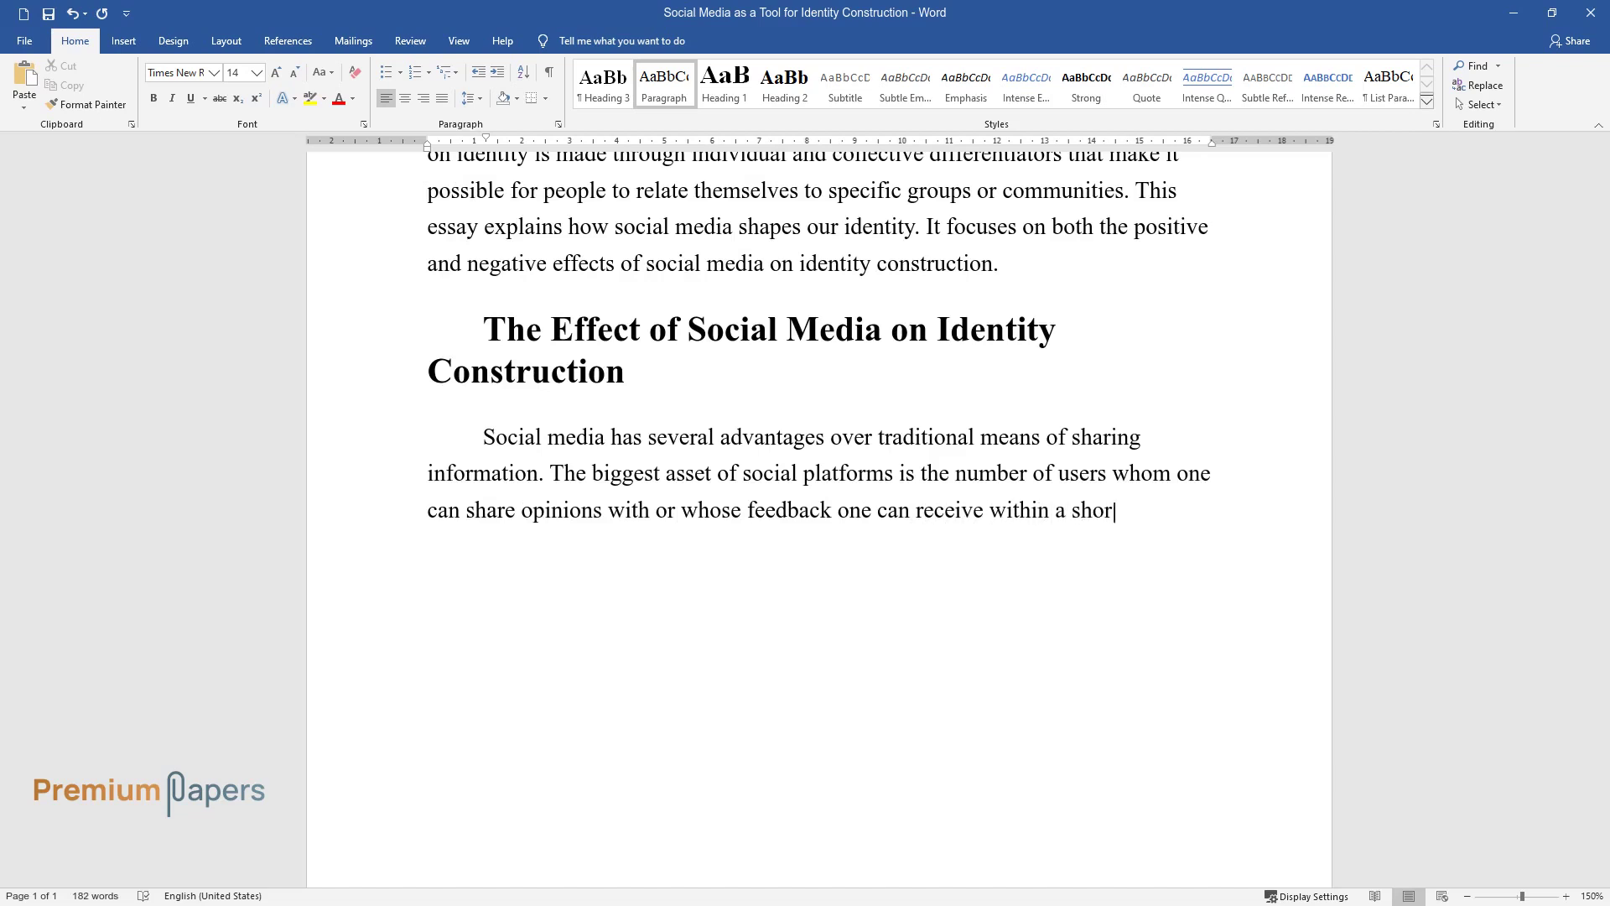
pyautogui.write('t time. As a res')
# Add the sentence "As a result, it is easy for social websites to affect the way people construct their identities."
pyautogui.write('ult, it is easy ')
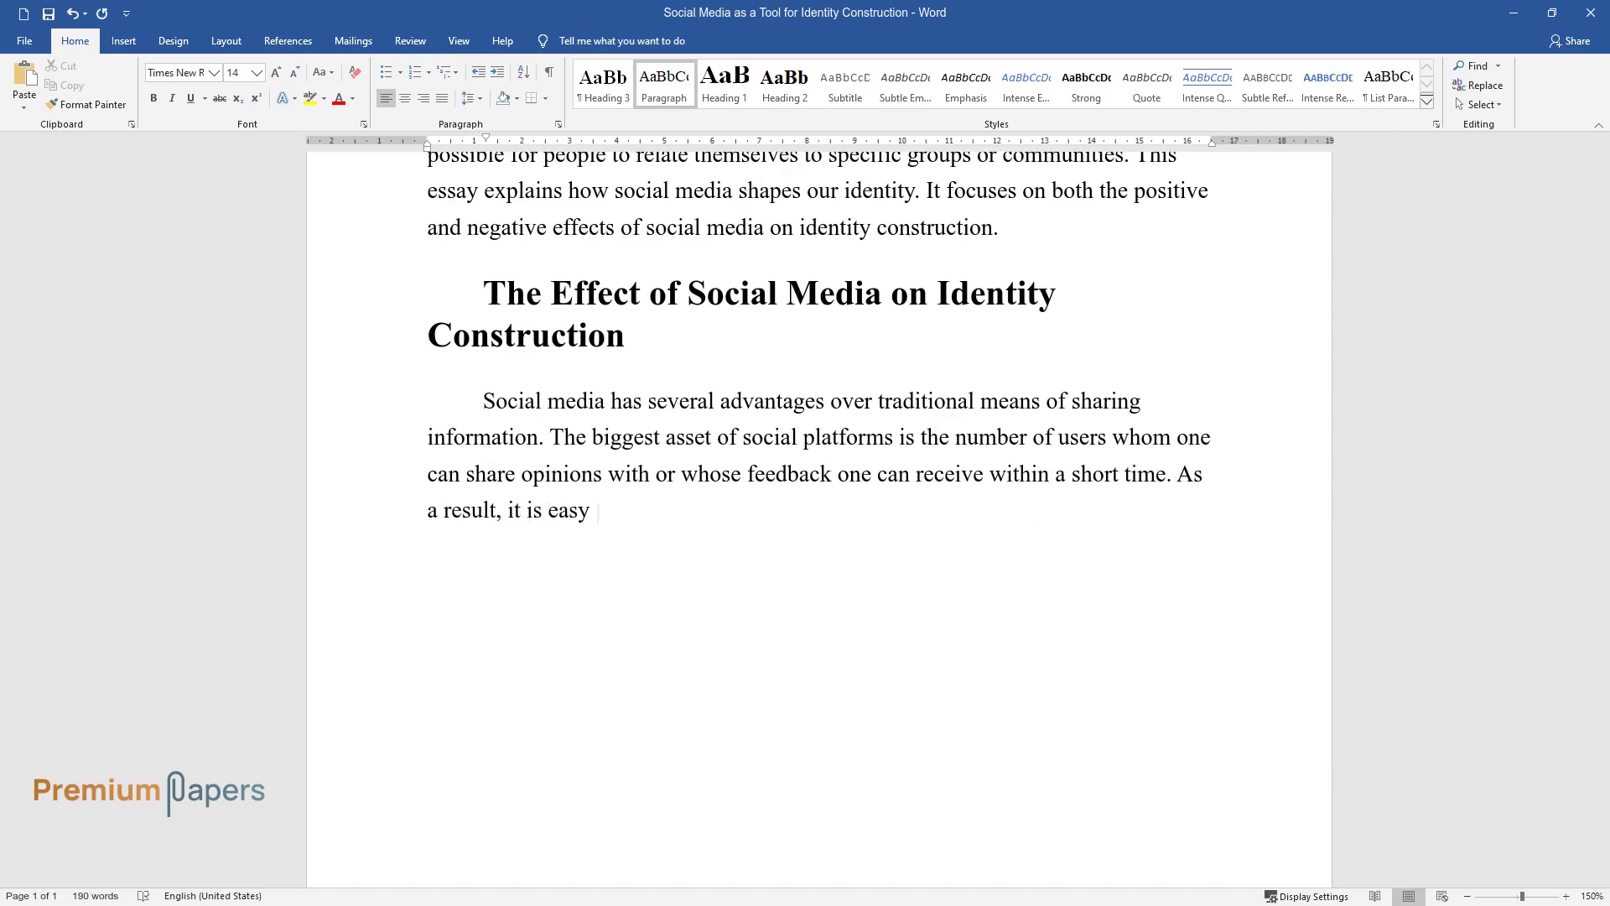
pyautogui.write('for social websites to affect th')
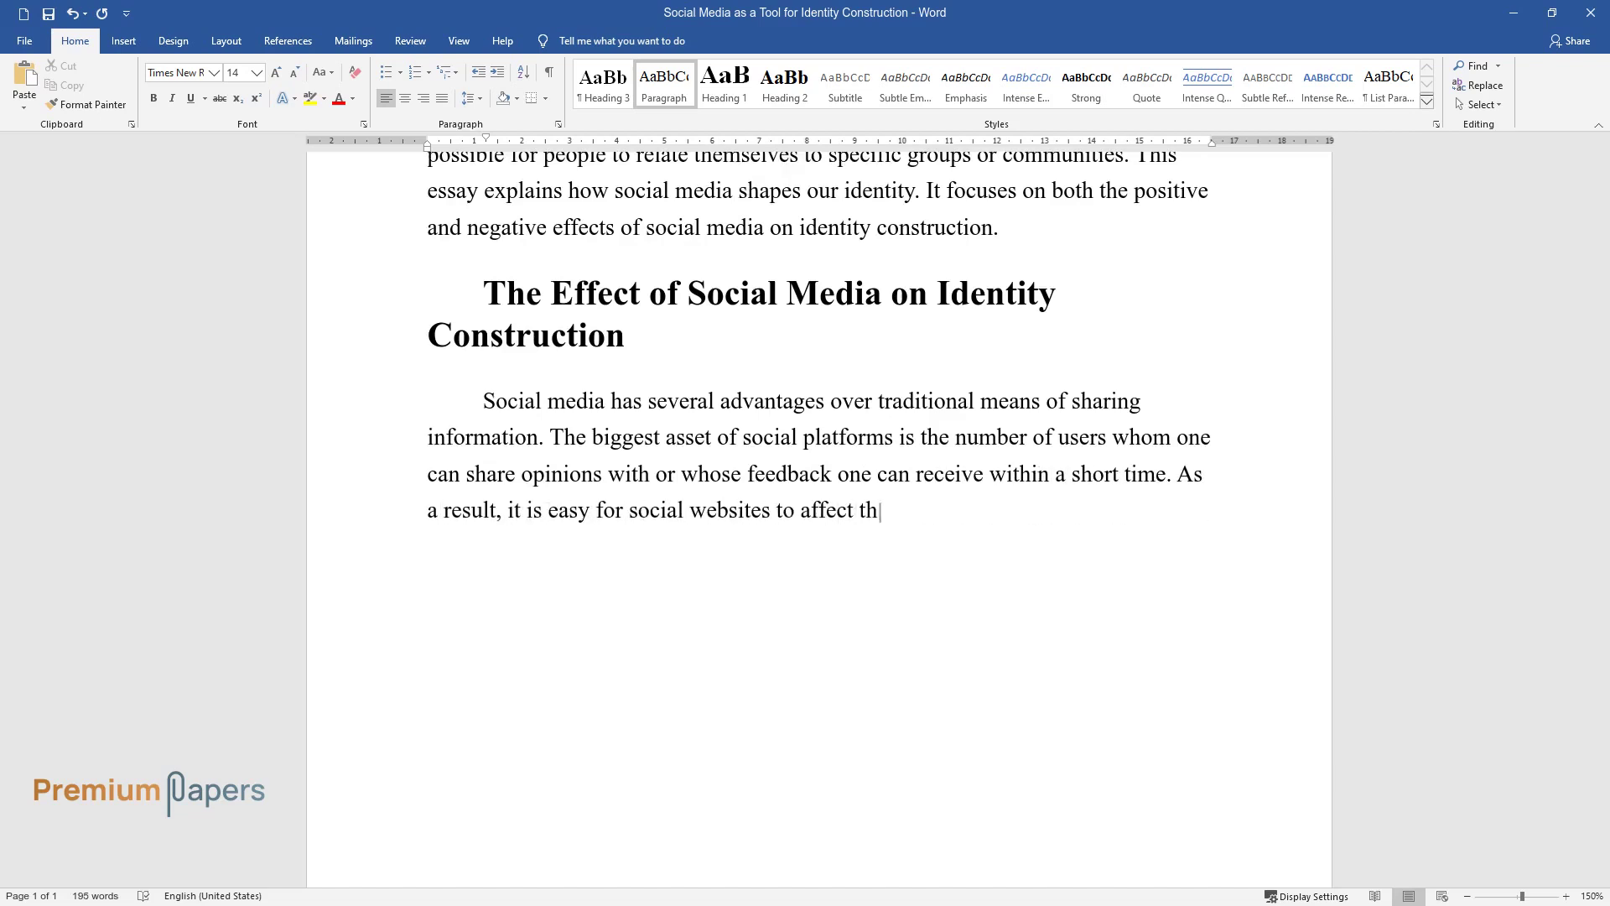
pyautogui.write('e way people construct their iden')
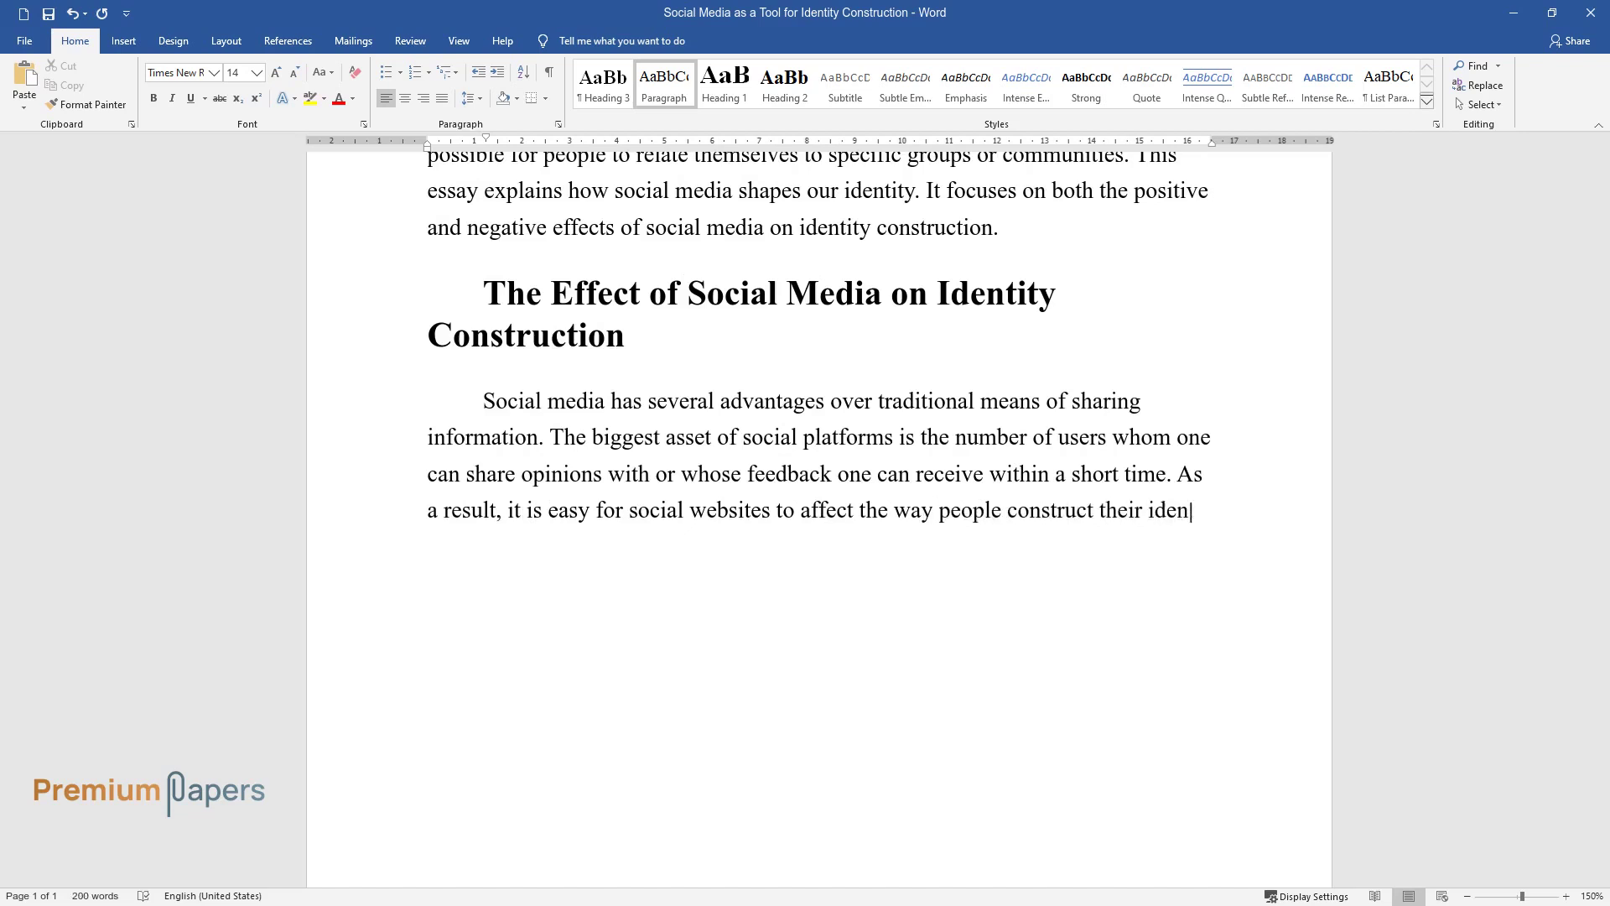
# End the paragraph with "Social media promotes the expression, exploration, and experimentation of identity." and start a new paragraph
pyautogui.write('tities. Social media promotes th')
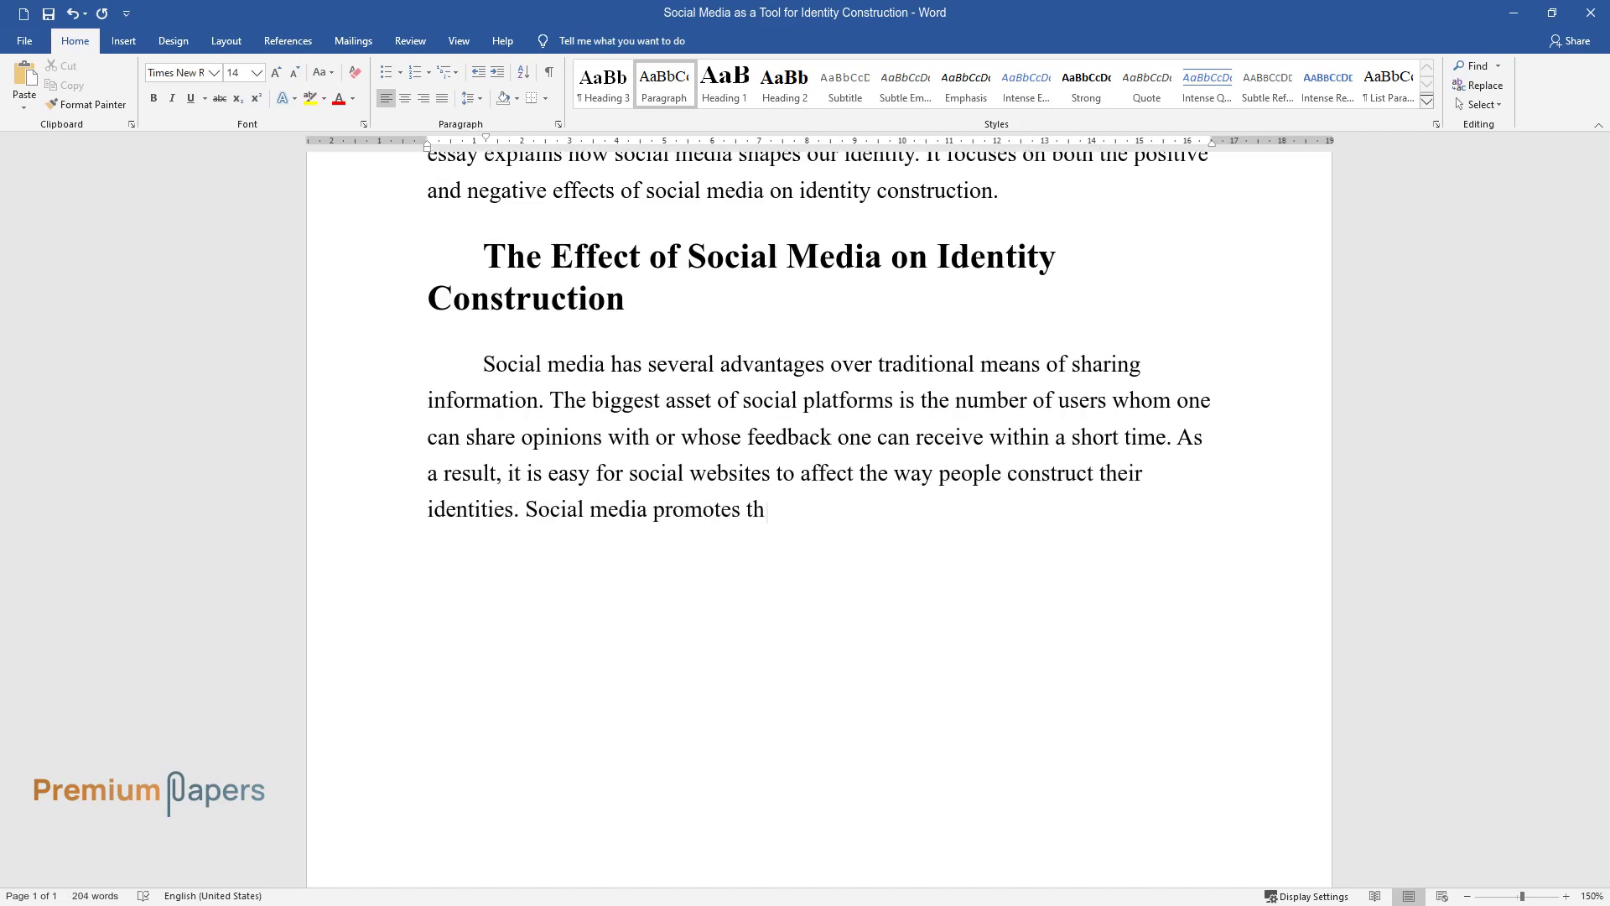
pyautogui.write('e expression, exploration, and experimentation of identity.')
pyautogui.press('Return')
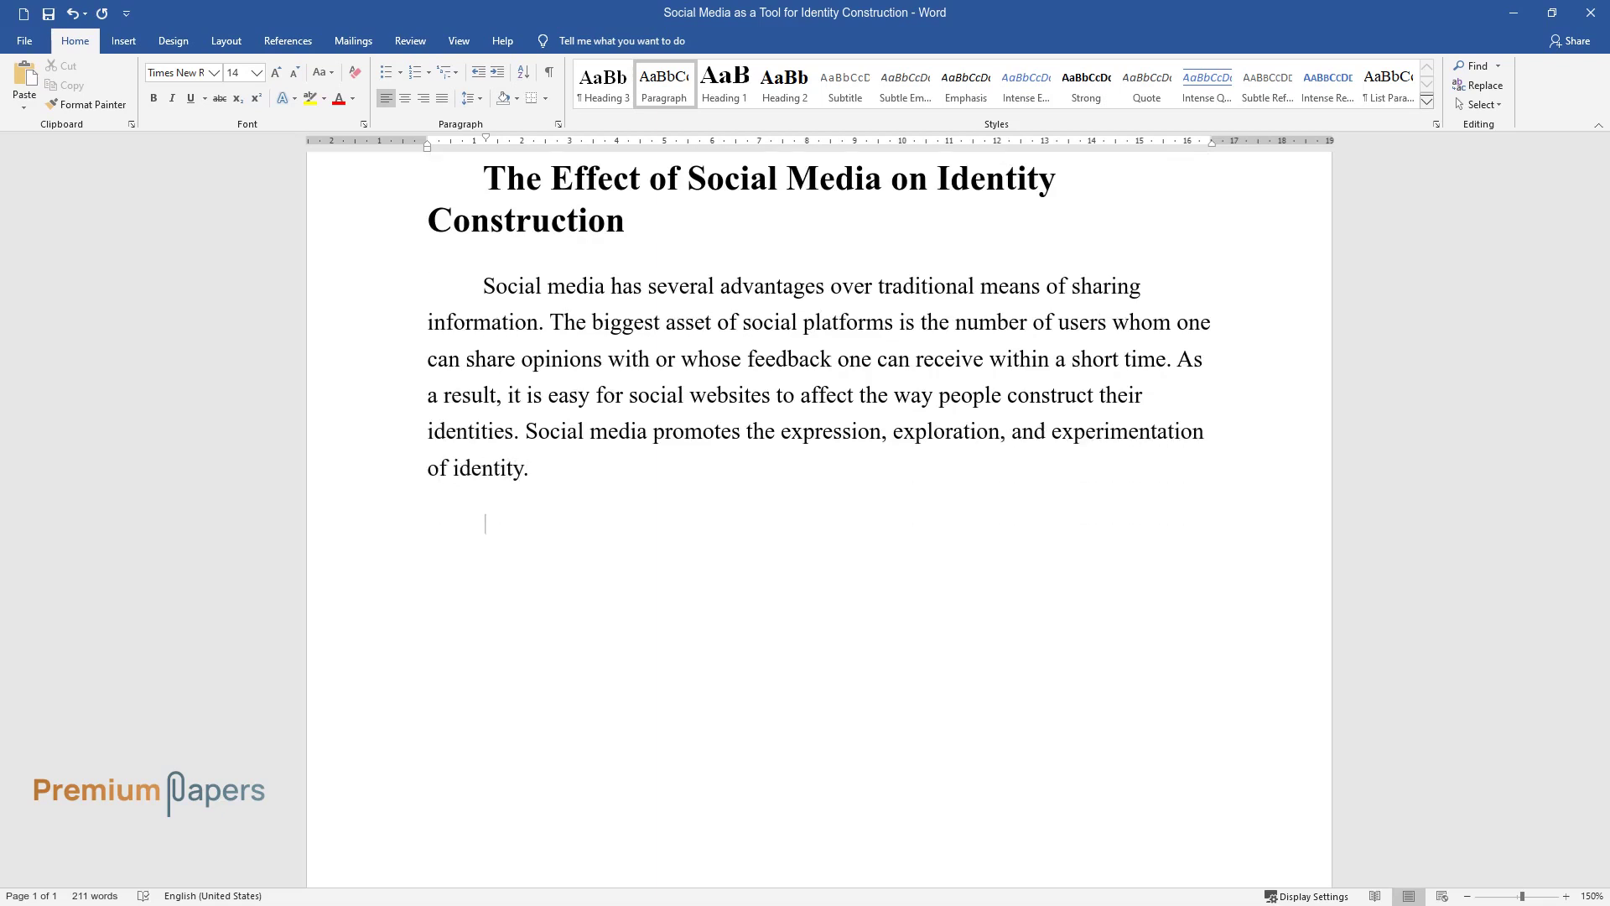
# Open the section's second paragraph with "It is difficult not to agree with the opinion of this scholar."
pyautogui.write('It is difficult not')
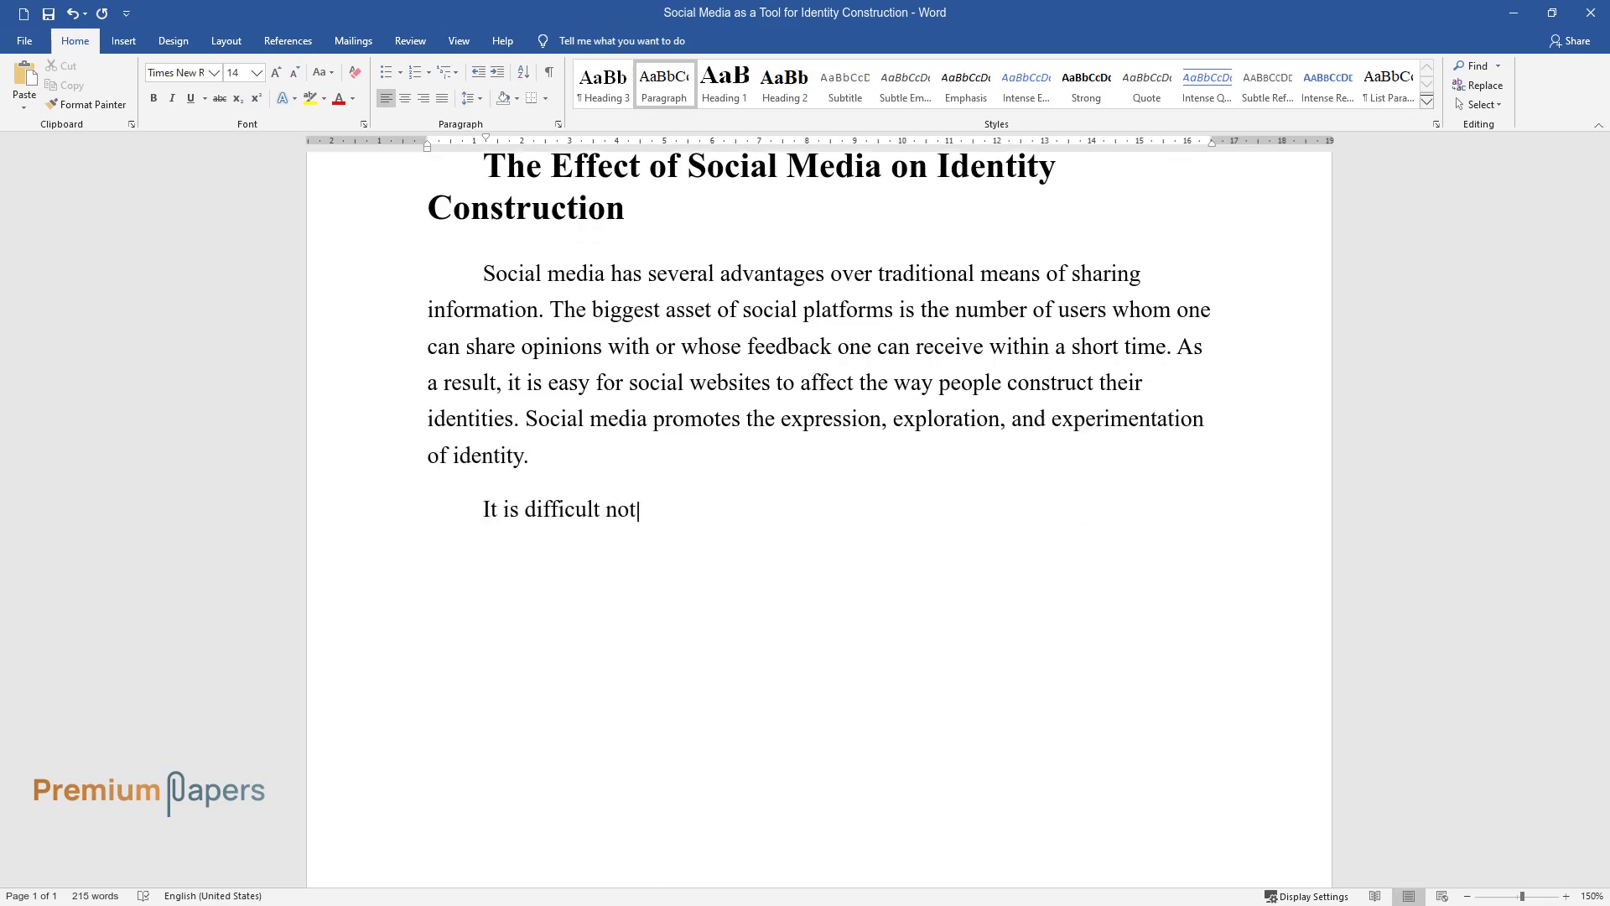
pyautogui.write(' to agree with the opinion of th')
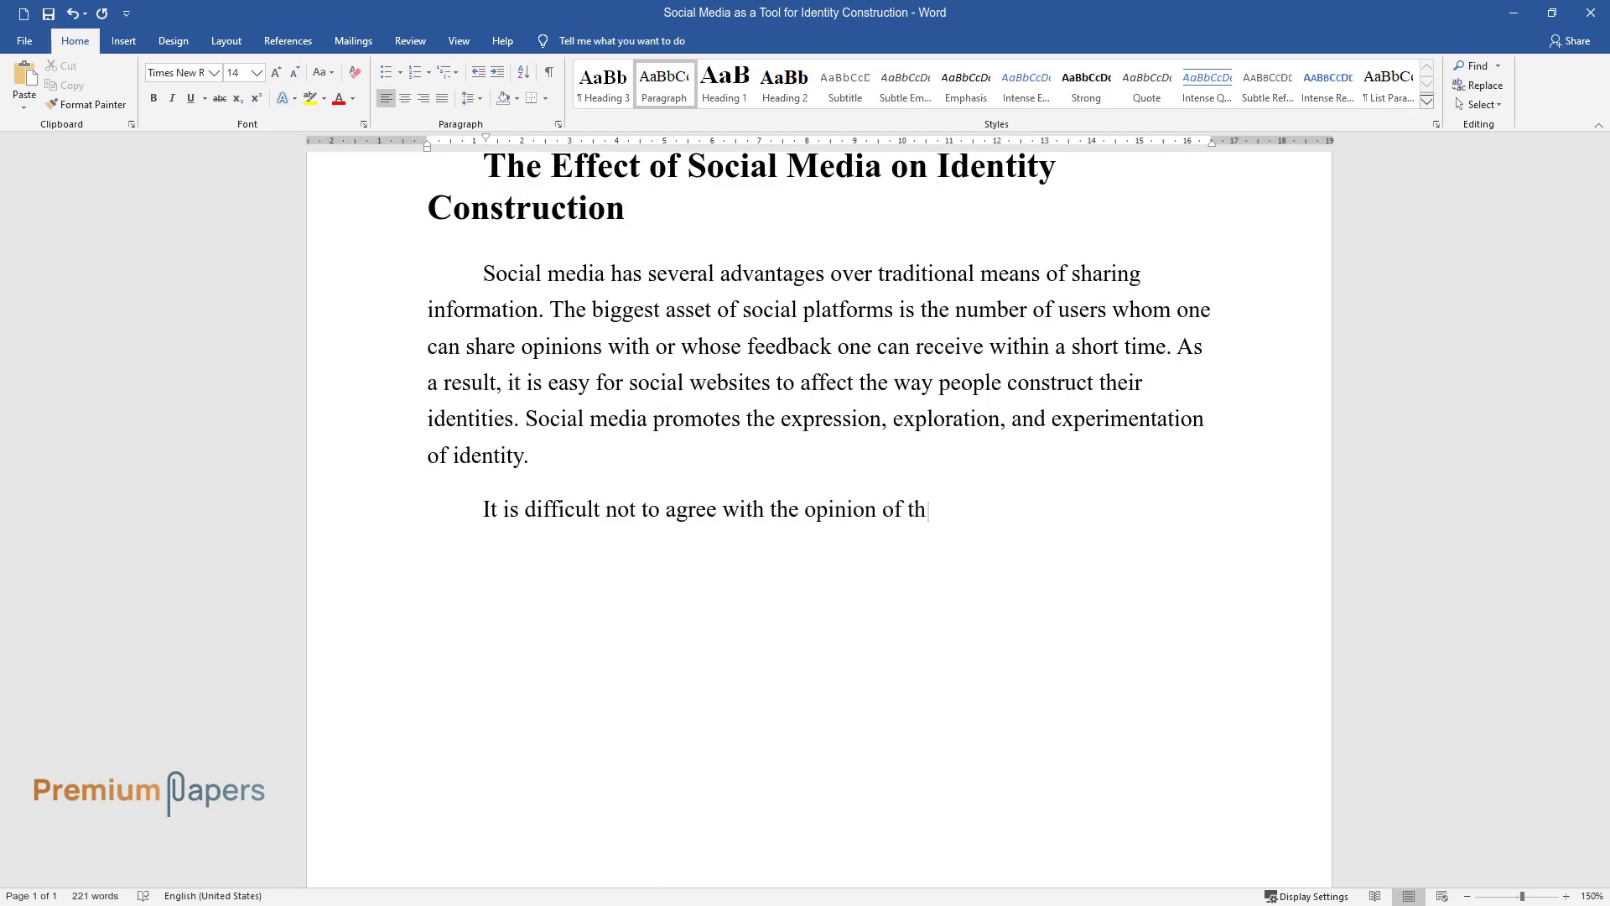
pyautogui.write('is scholar. First of all, it is e')
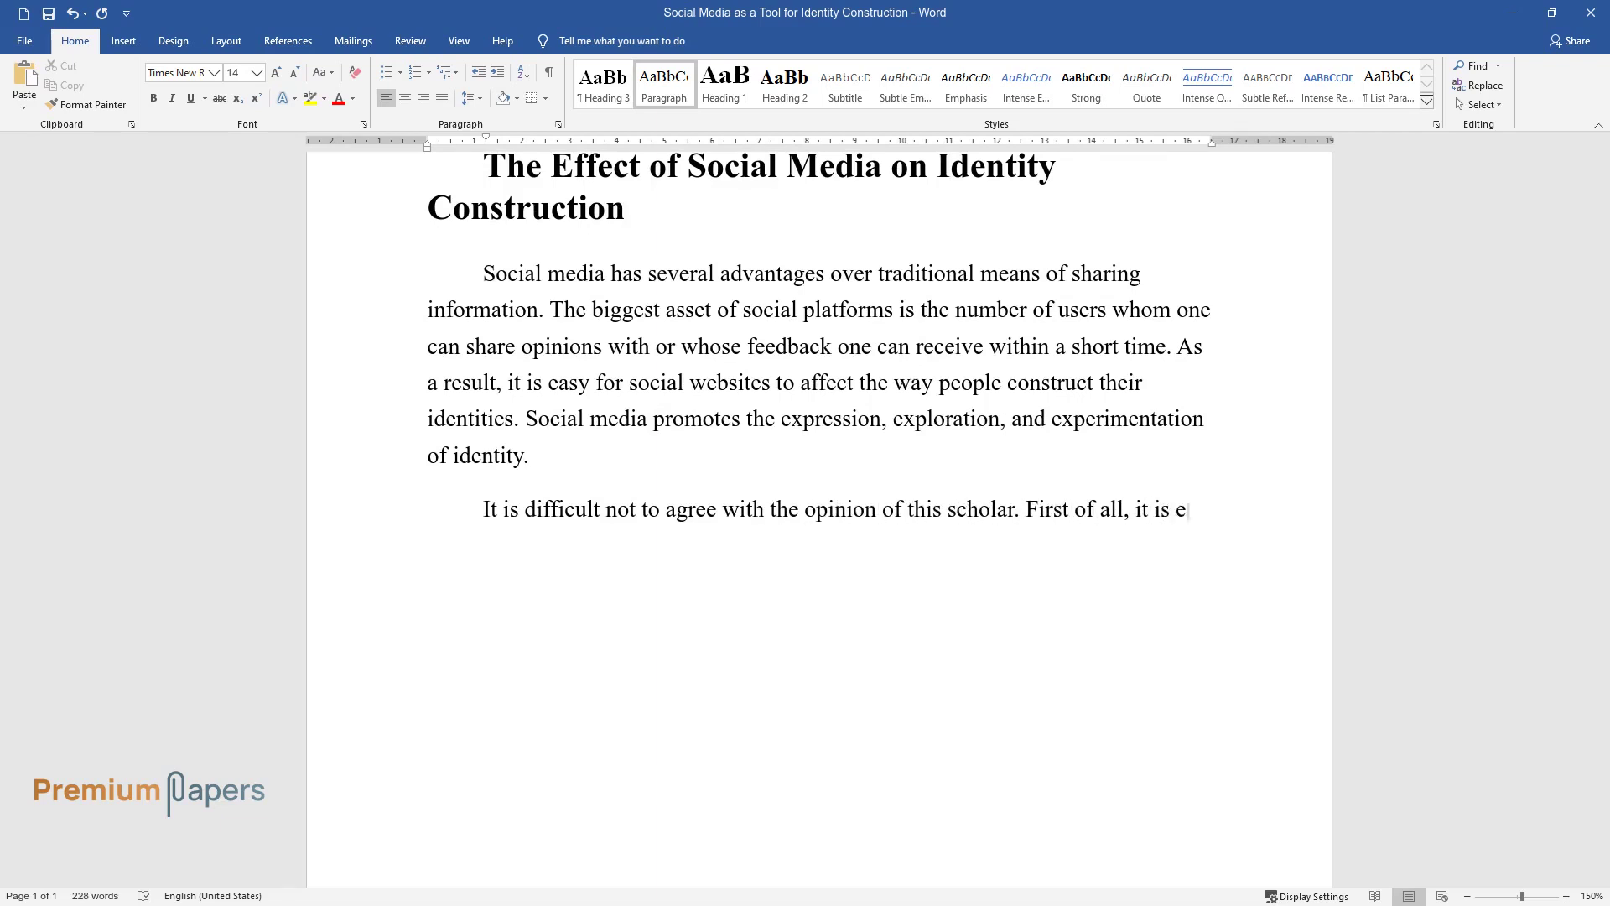
# Add the sentence "First of all, it is easier for individuals to express their identity on the Internet since there are no place or time restrictions."
pyautogui.write('asier for individuals to express ')
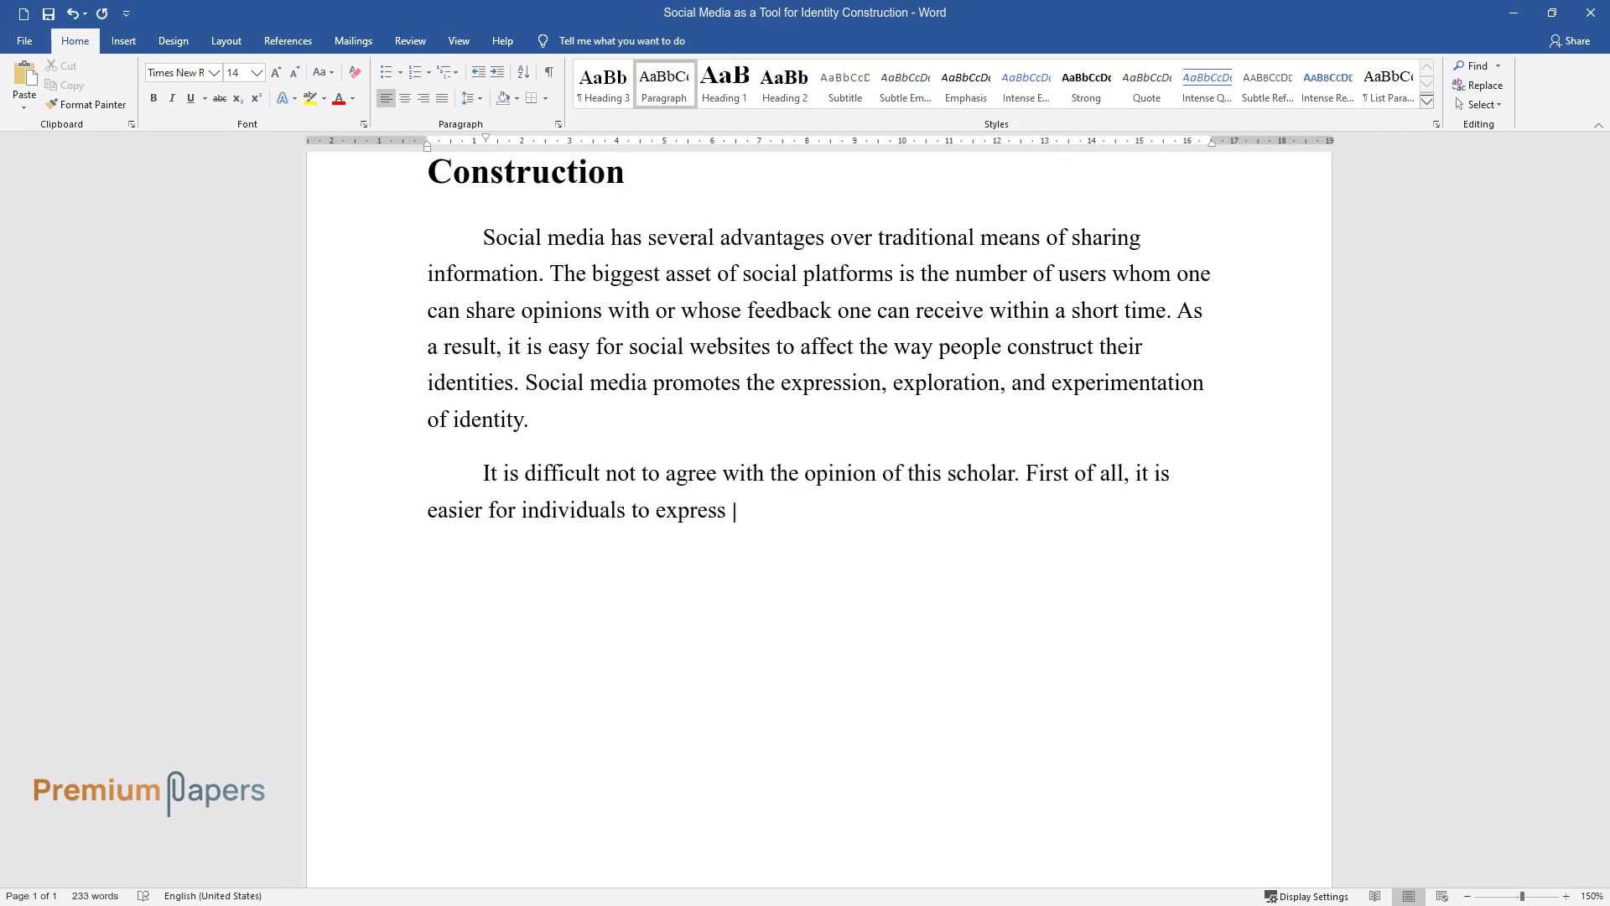
pyautogui.write('their identity on the Internet si')
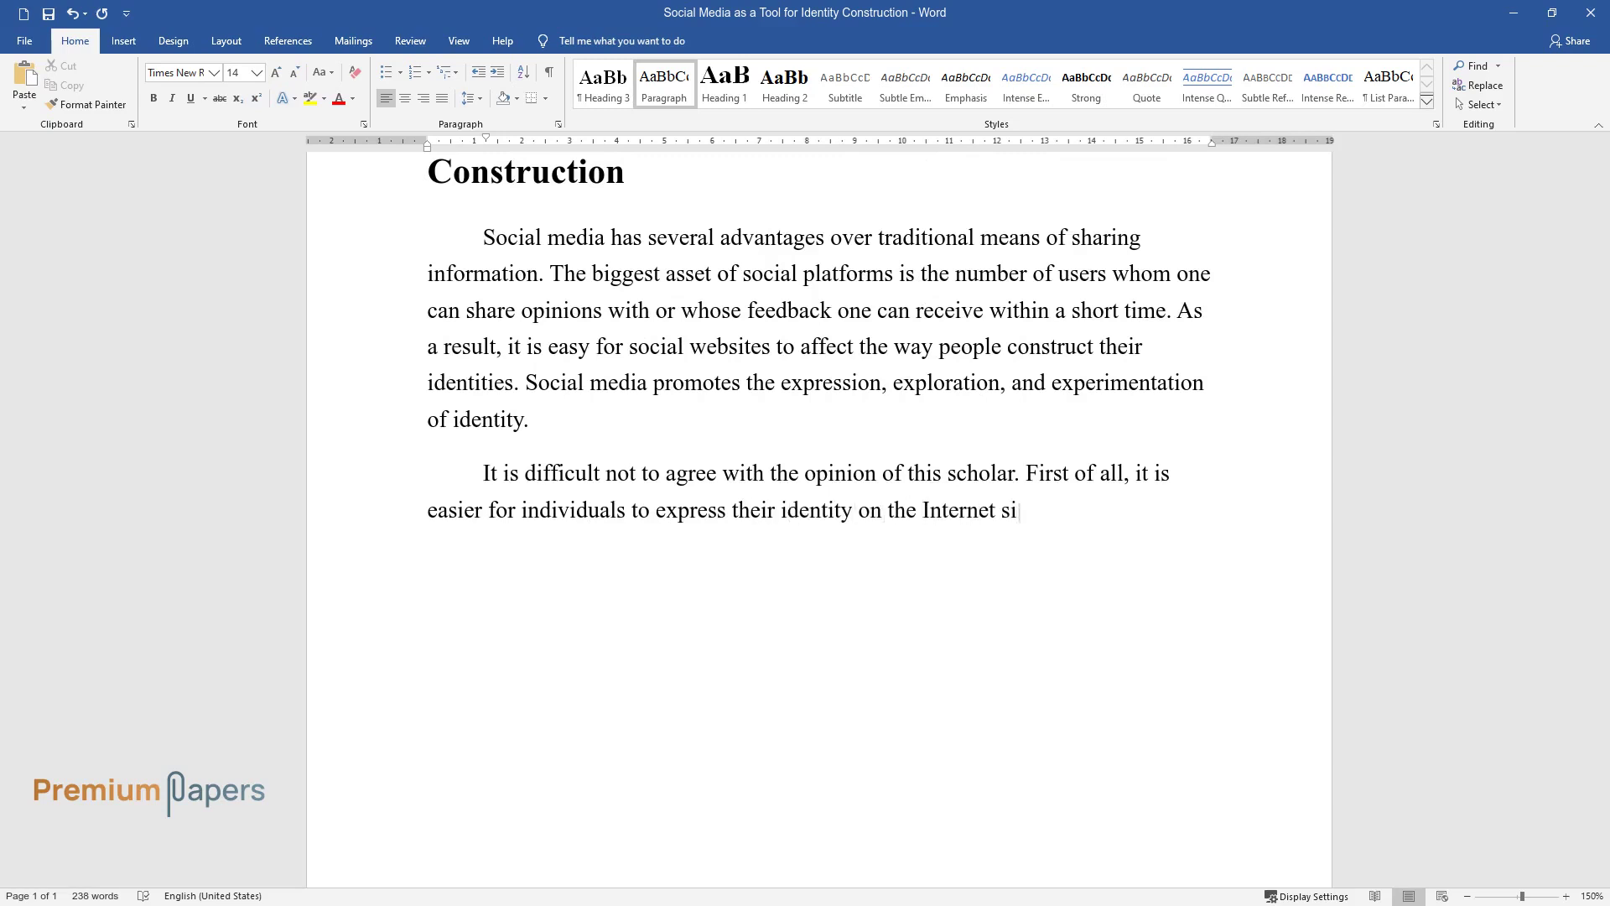
pyautogui.write('nce there are no place or time re')
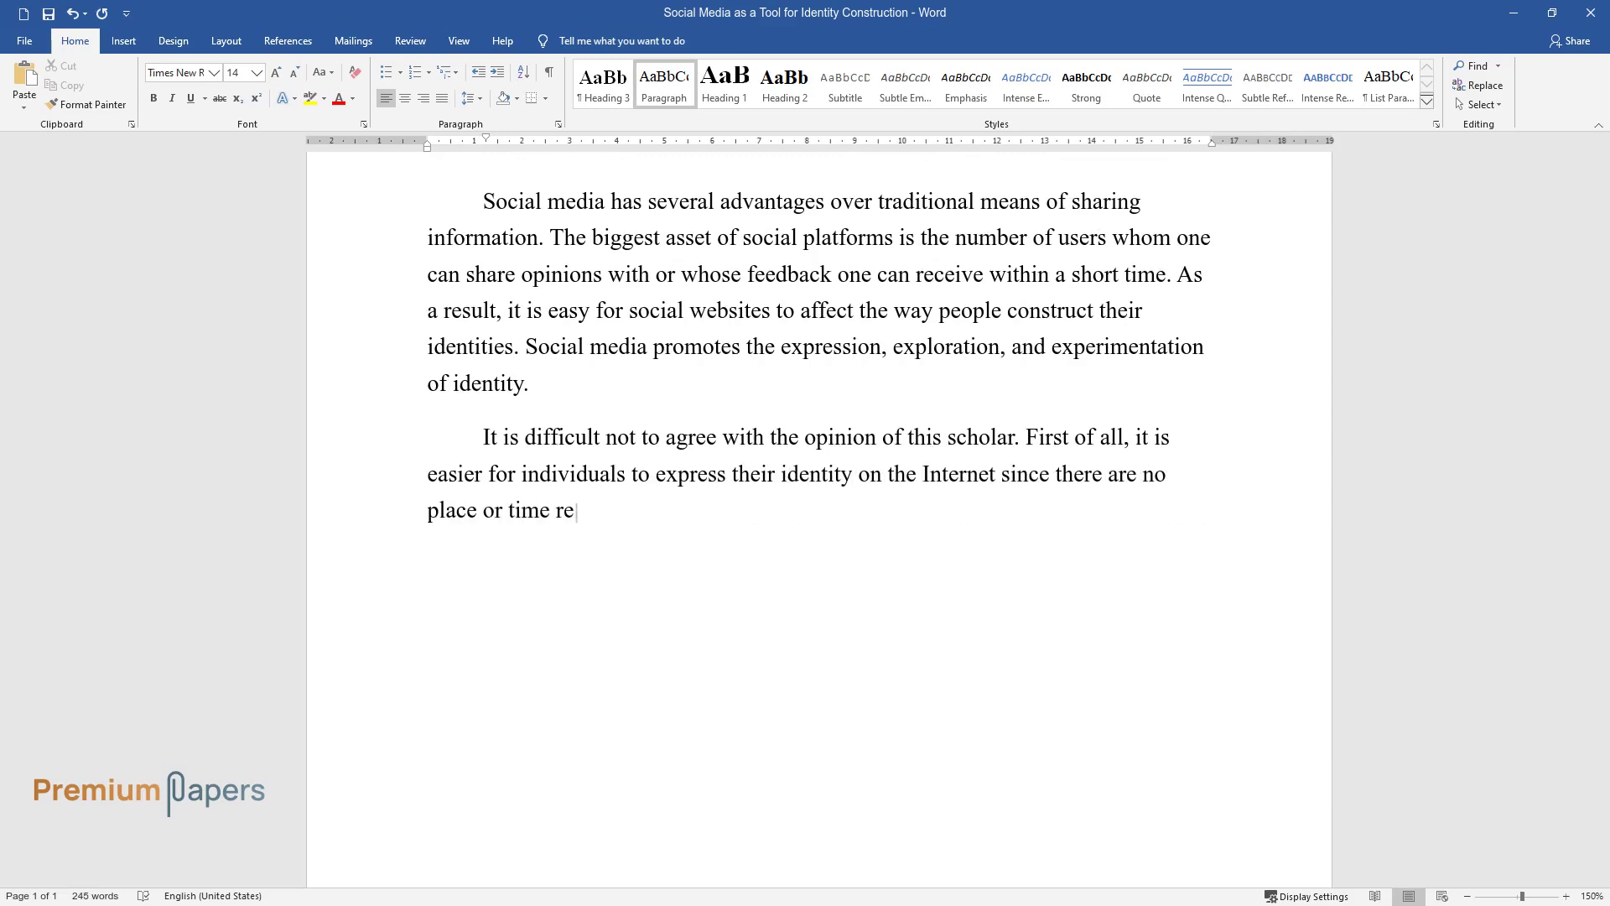
# Add the example "One can post a picture or video, share a link, or join a group, and it will immediately become known to other users."
pyautogui.write('strictions. One can post a pictu')
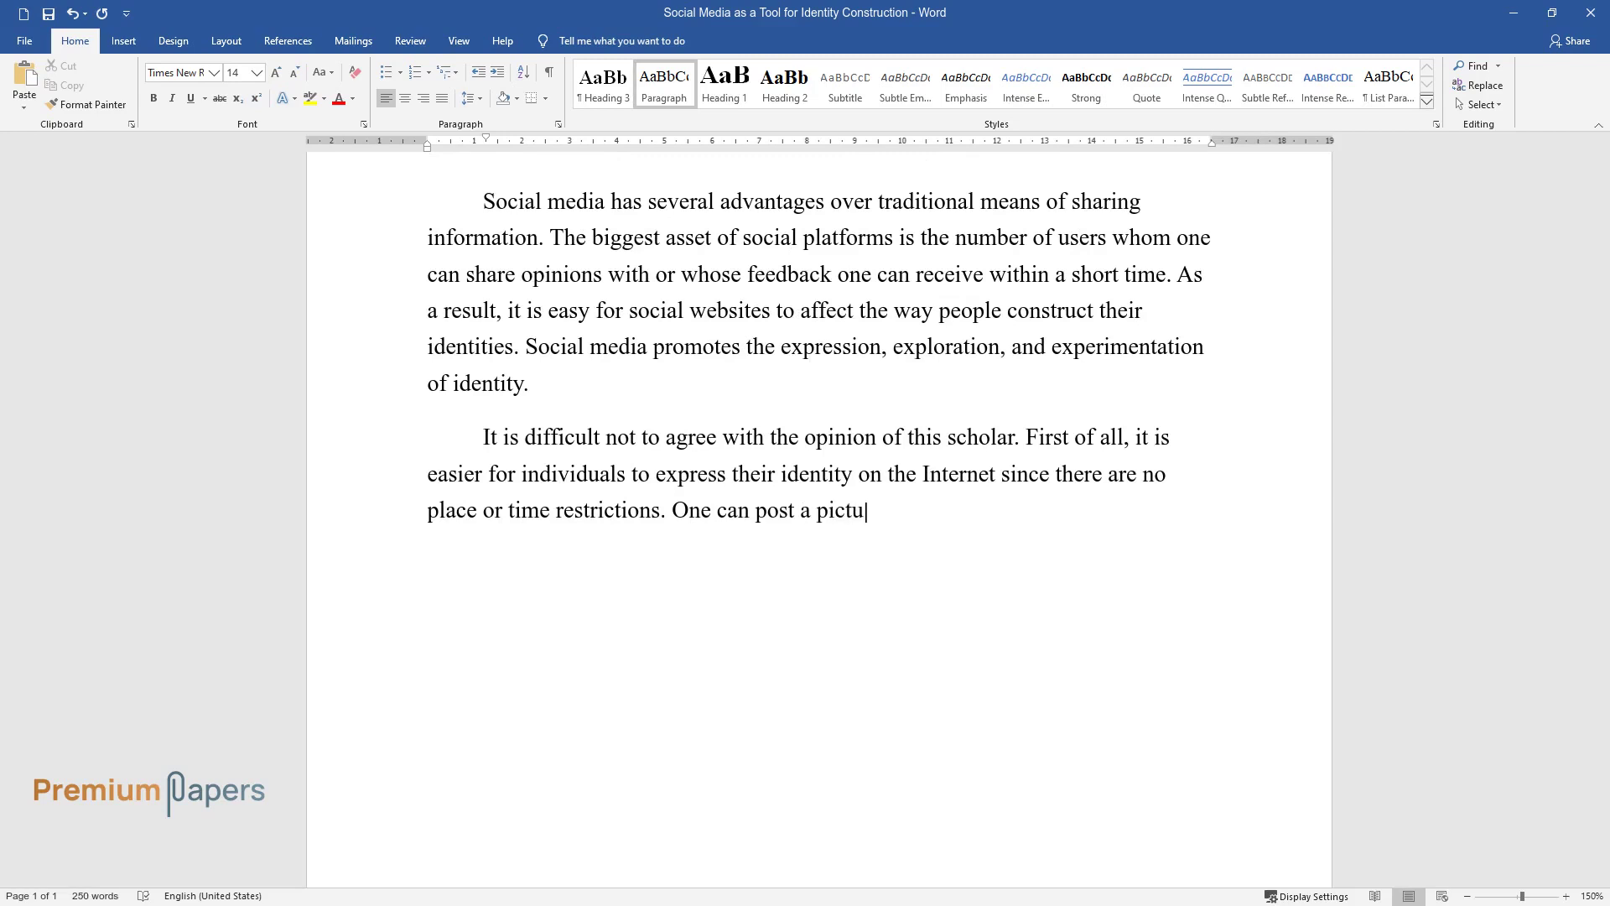
pyautogui.write('re or video, share a link, or joi')
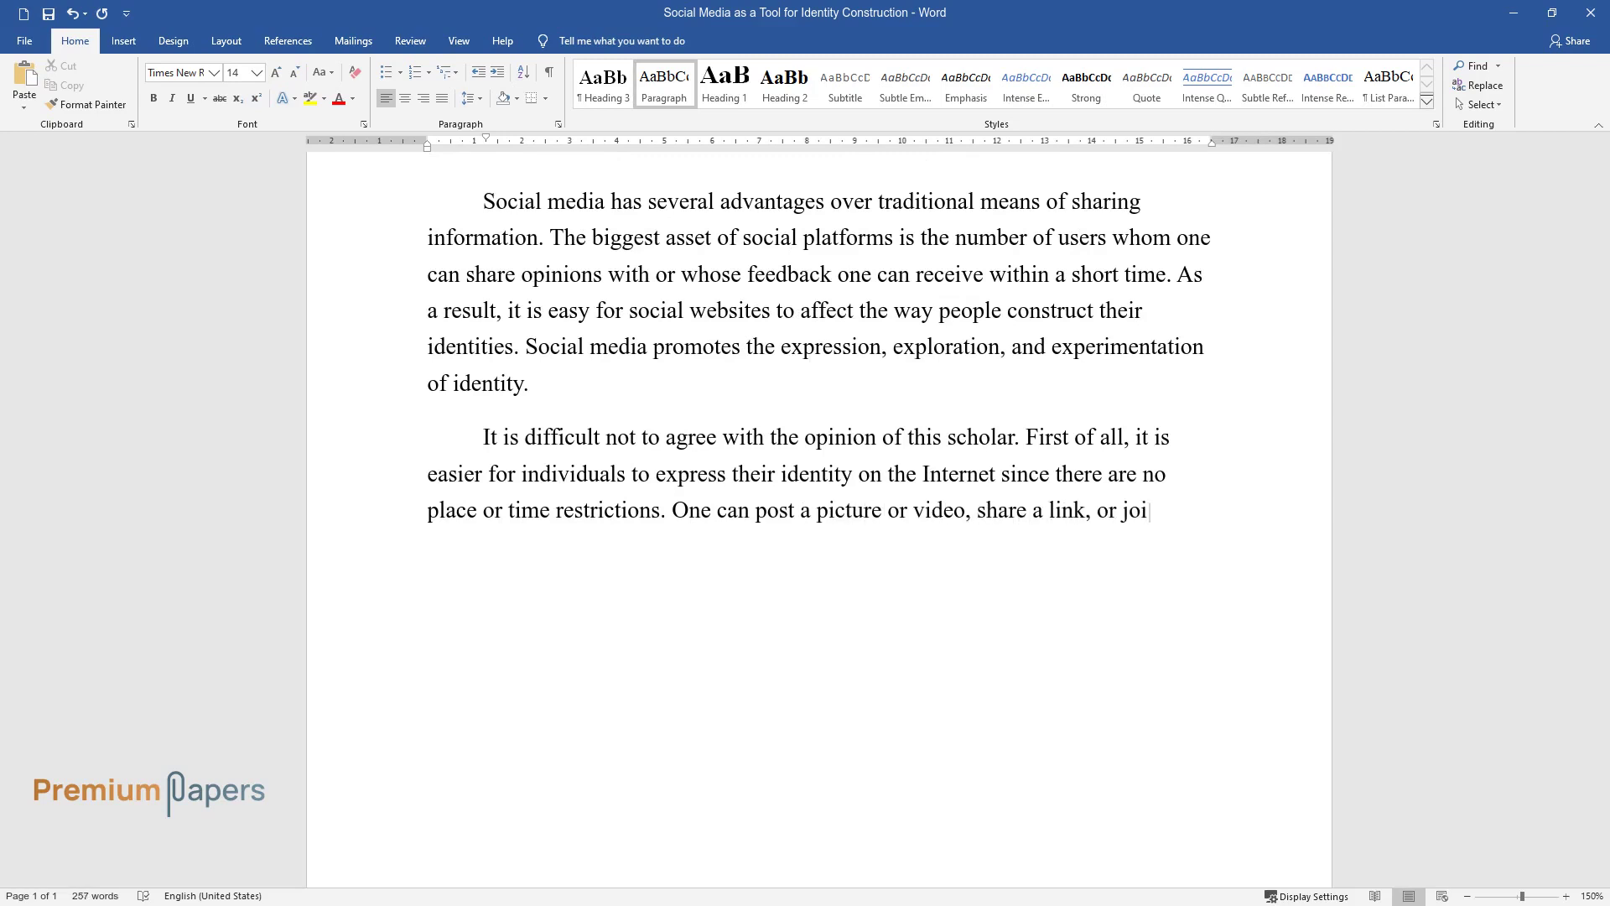
pyautogui.write('n a group, and it will immediatel')
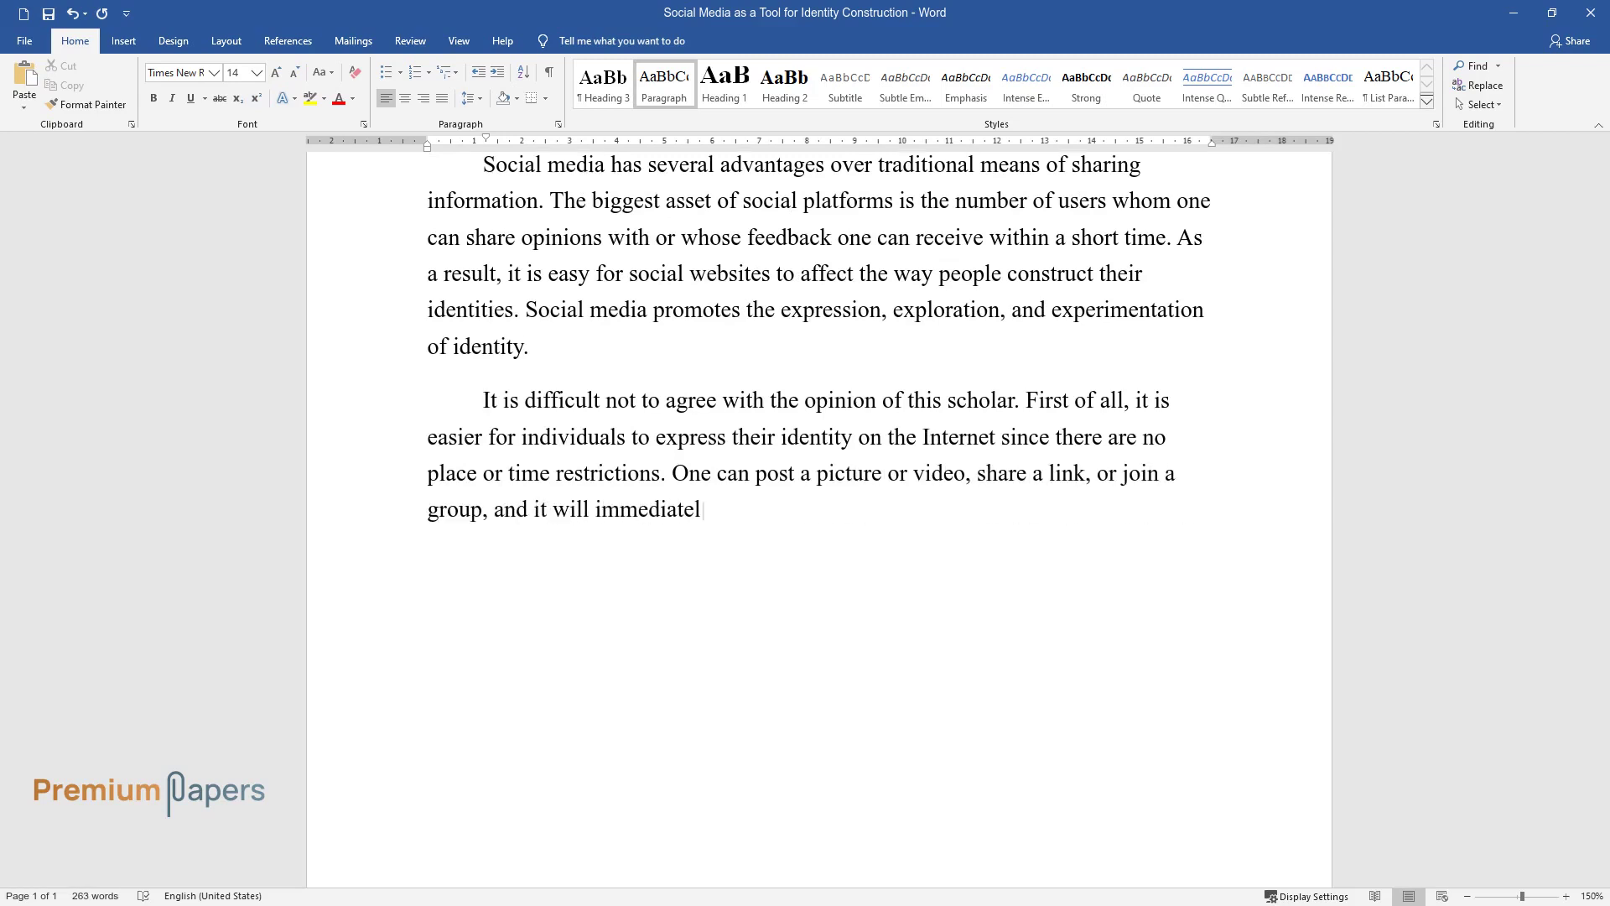
pyautogui.write('y become known to other users. De')
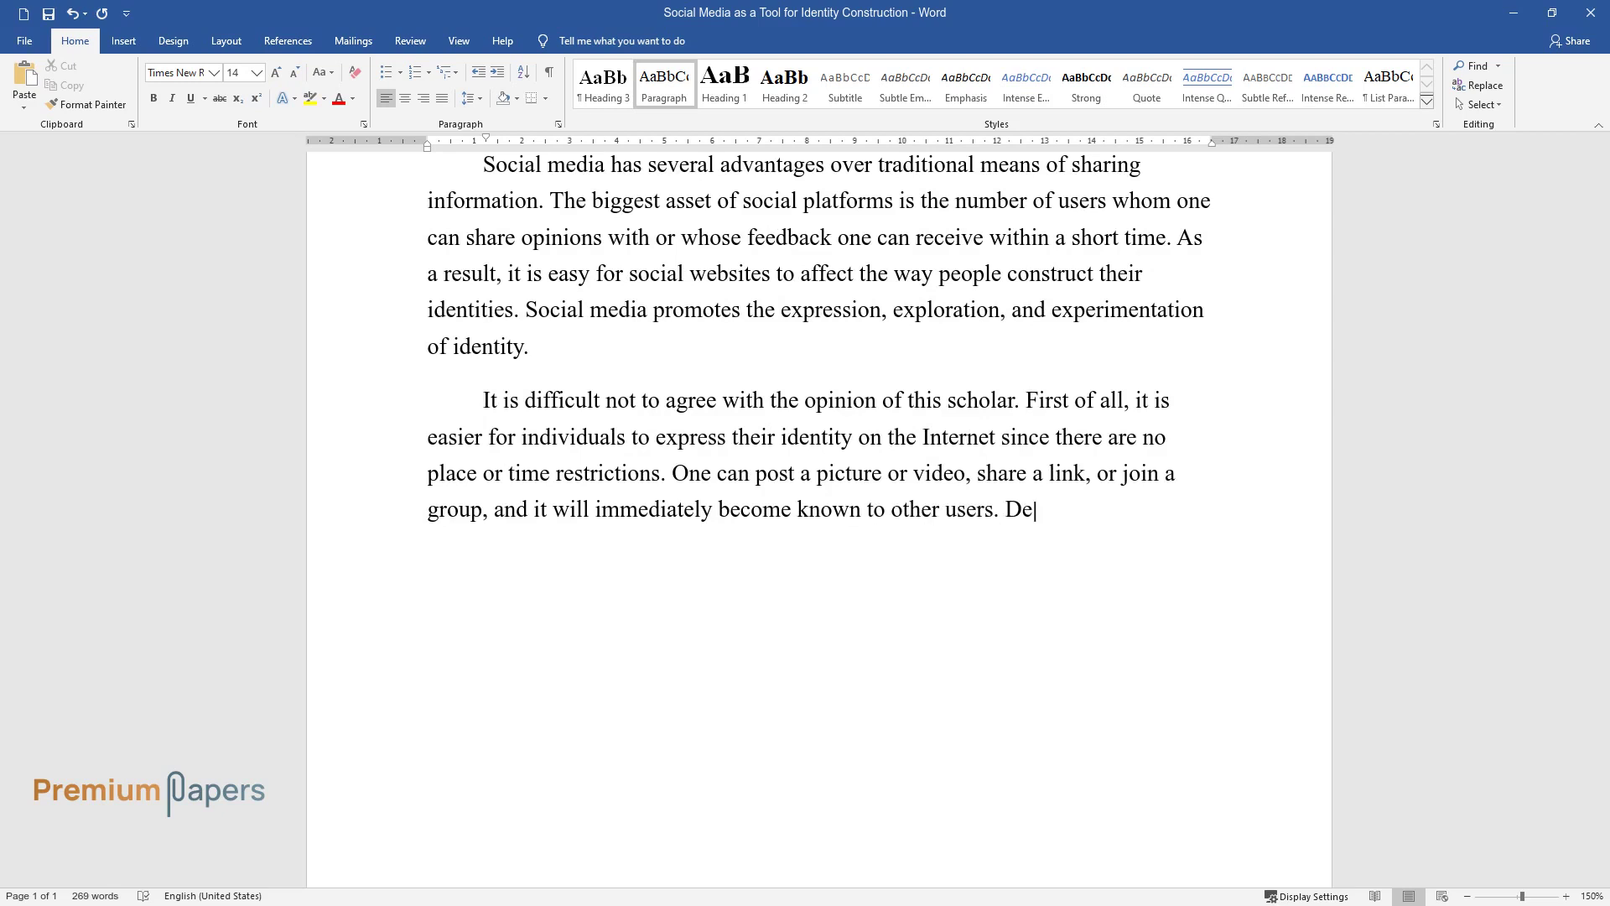
# Continue the second paragraph with "Declaring one's views, likes, or dislikes, is a part of identity expression."
pyautogui.write("claring one's views, likes, or dislikes, ")
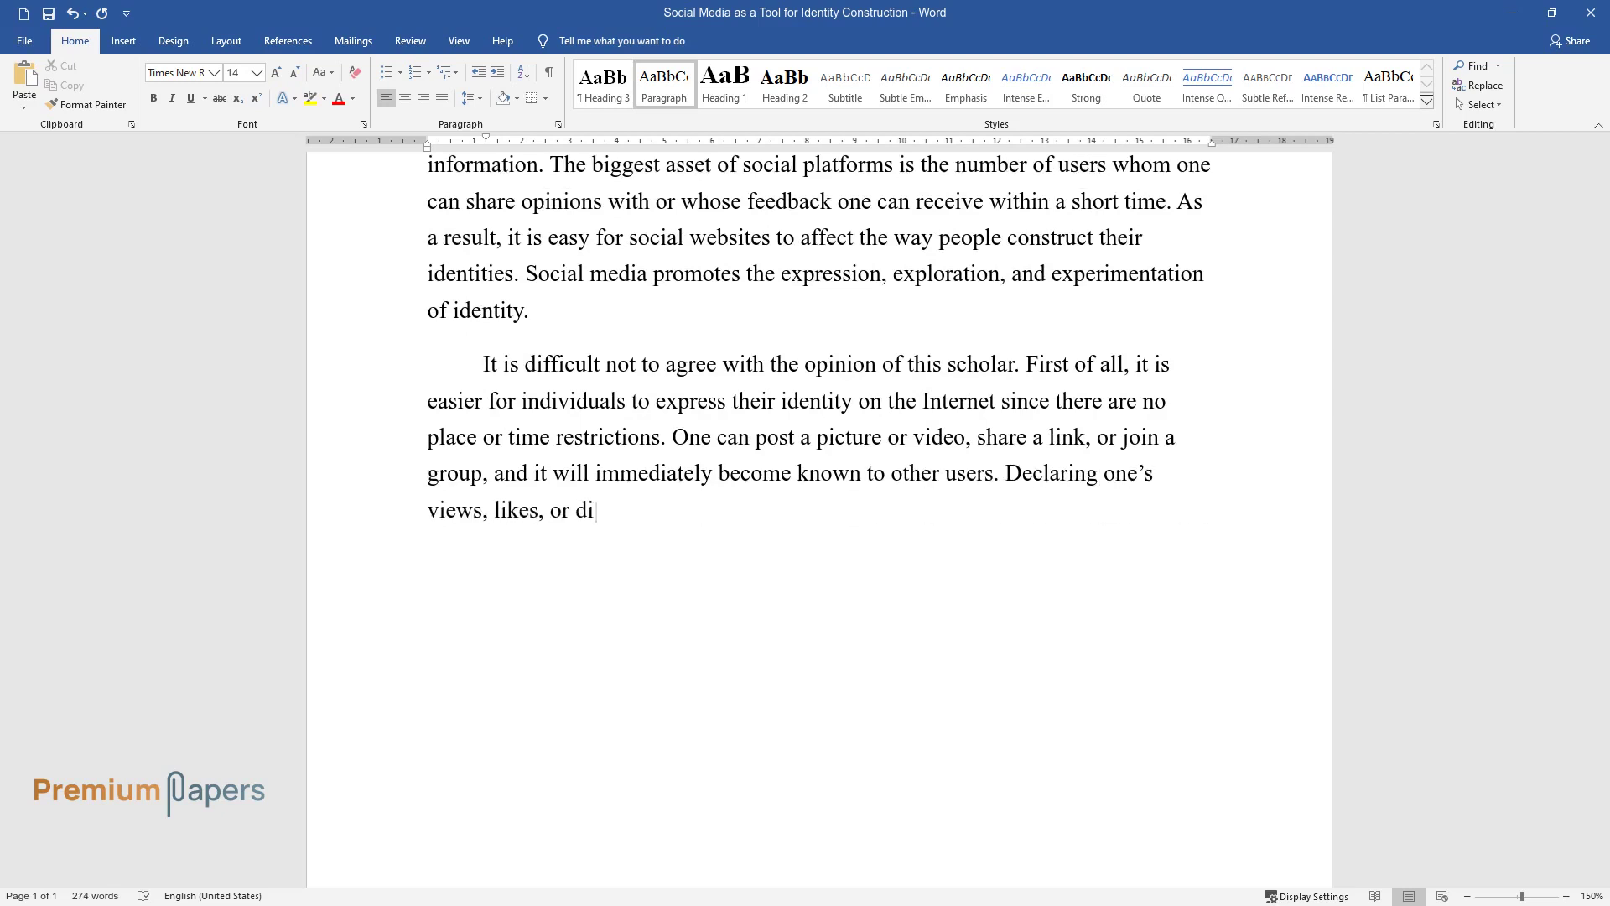
pyautogui.write('is a part of identity ex')
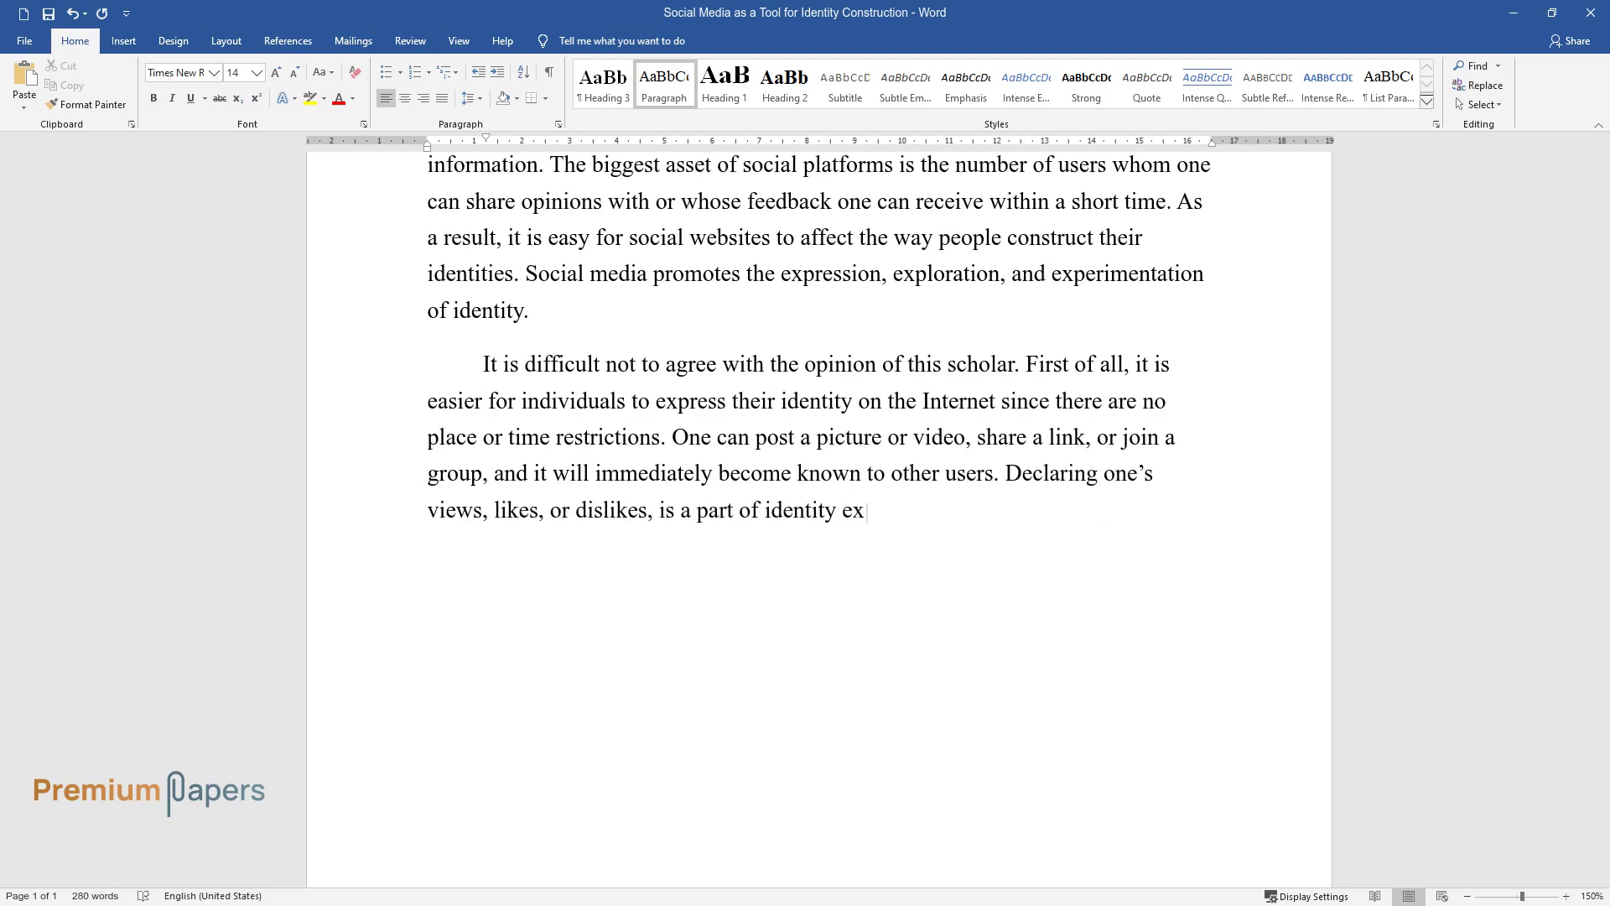
pyautogui.write('pression. By doing so, people inf')
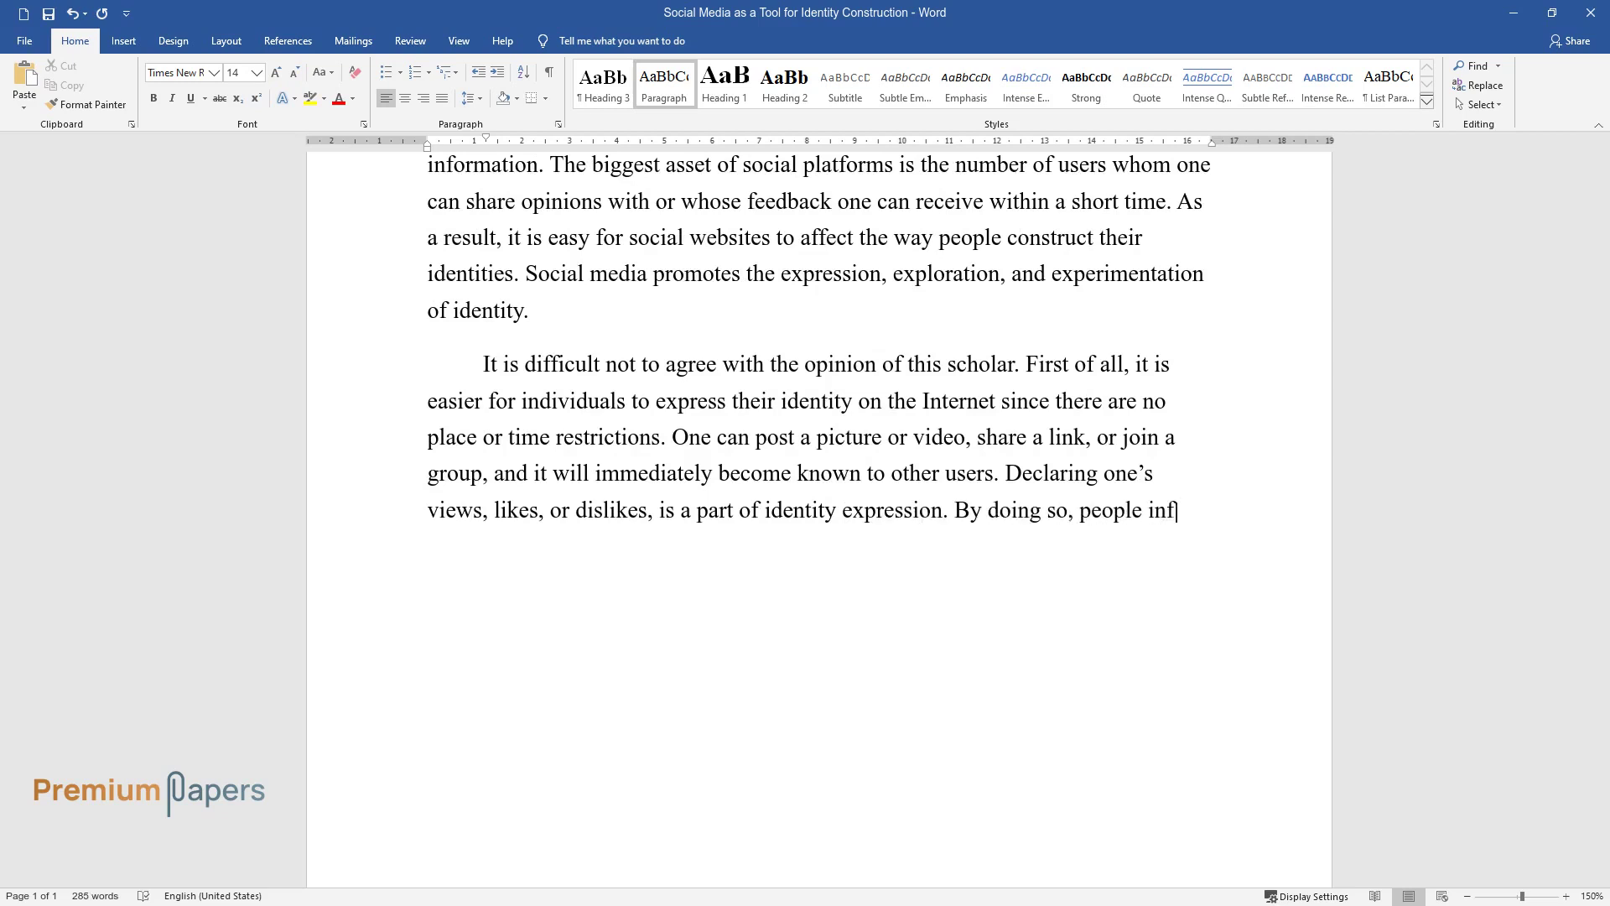
# Close the paragraph with "By doing so, people inform others of their preferences and social groups with which they associate themselves." and start a new one
pyautogui.write('orm others of their preferences a')
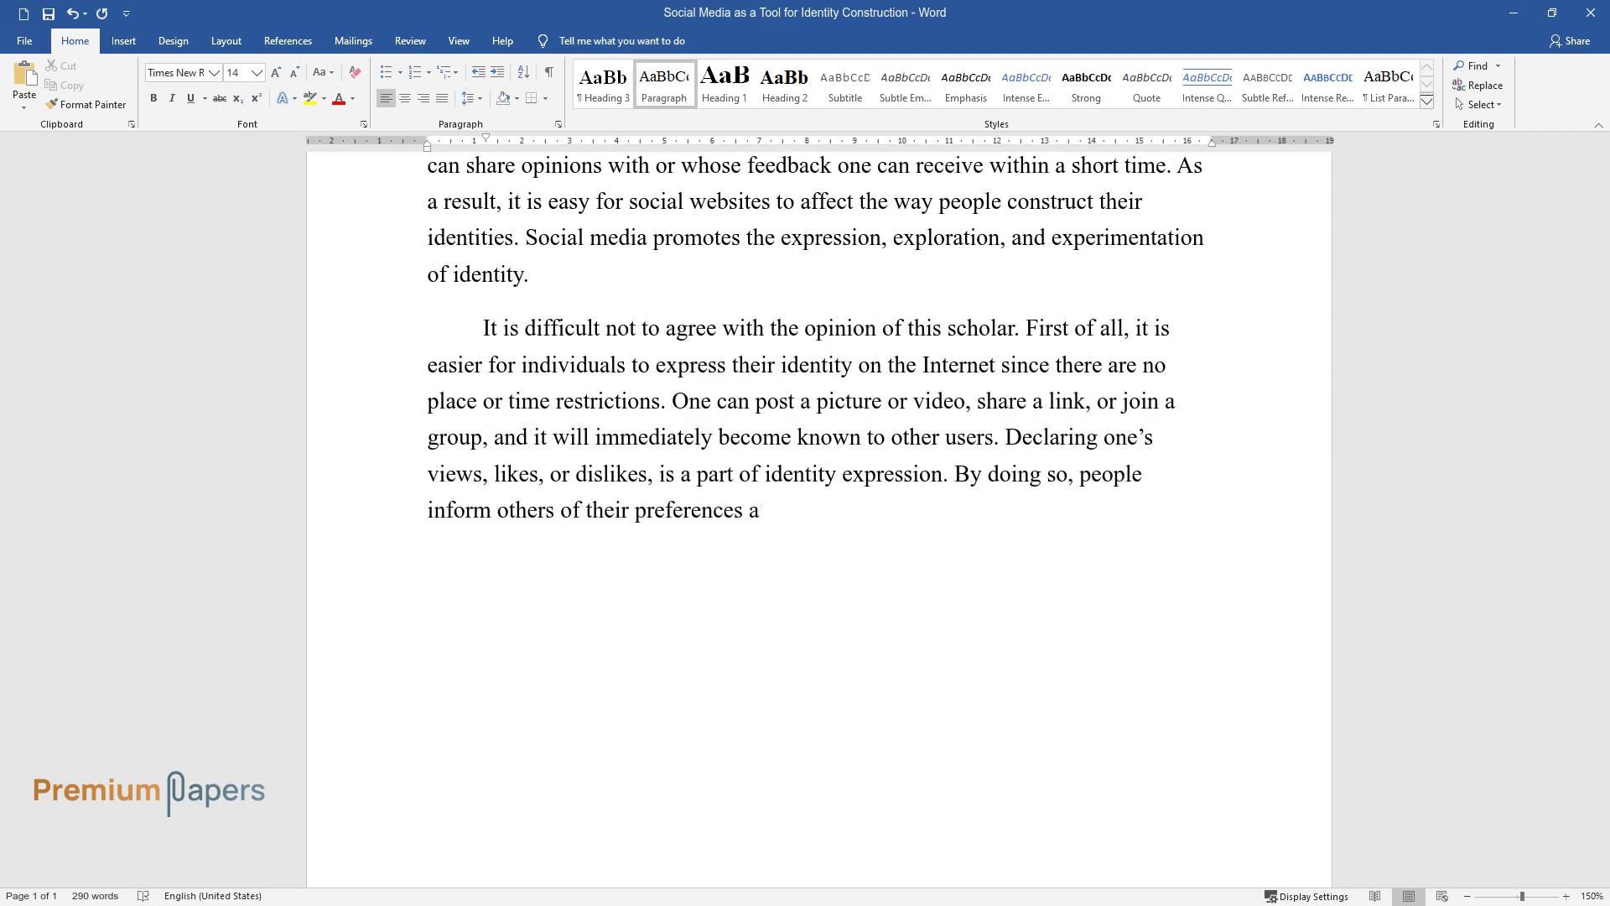
pyautogui.write('nd social groups with which they associate themselves.')
pyautogui.press('Return')
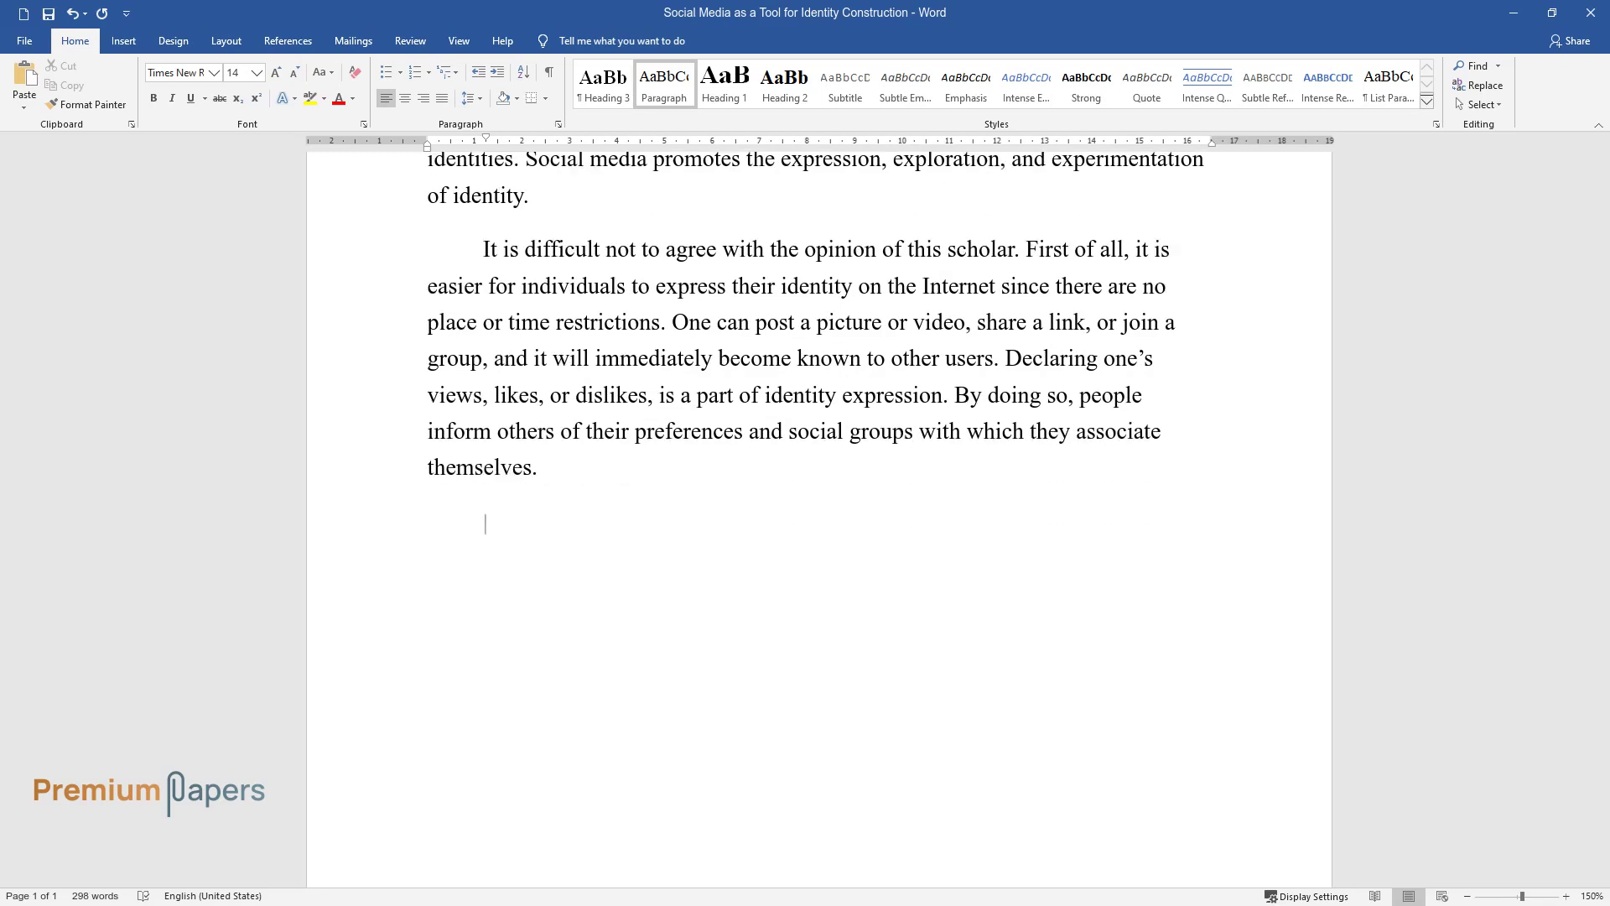
# Begin the third paragraph with "The process of exploring identity using social media is related to the possibility of viewing an unlimited amount of content."
pyautogui.write('The process of exploring ')
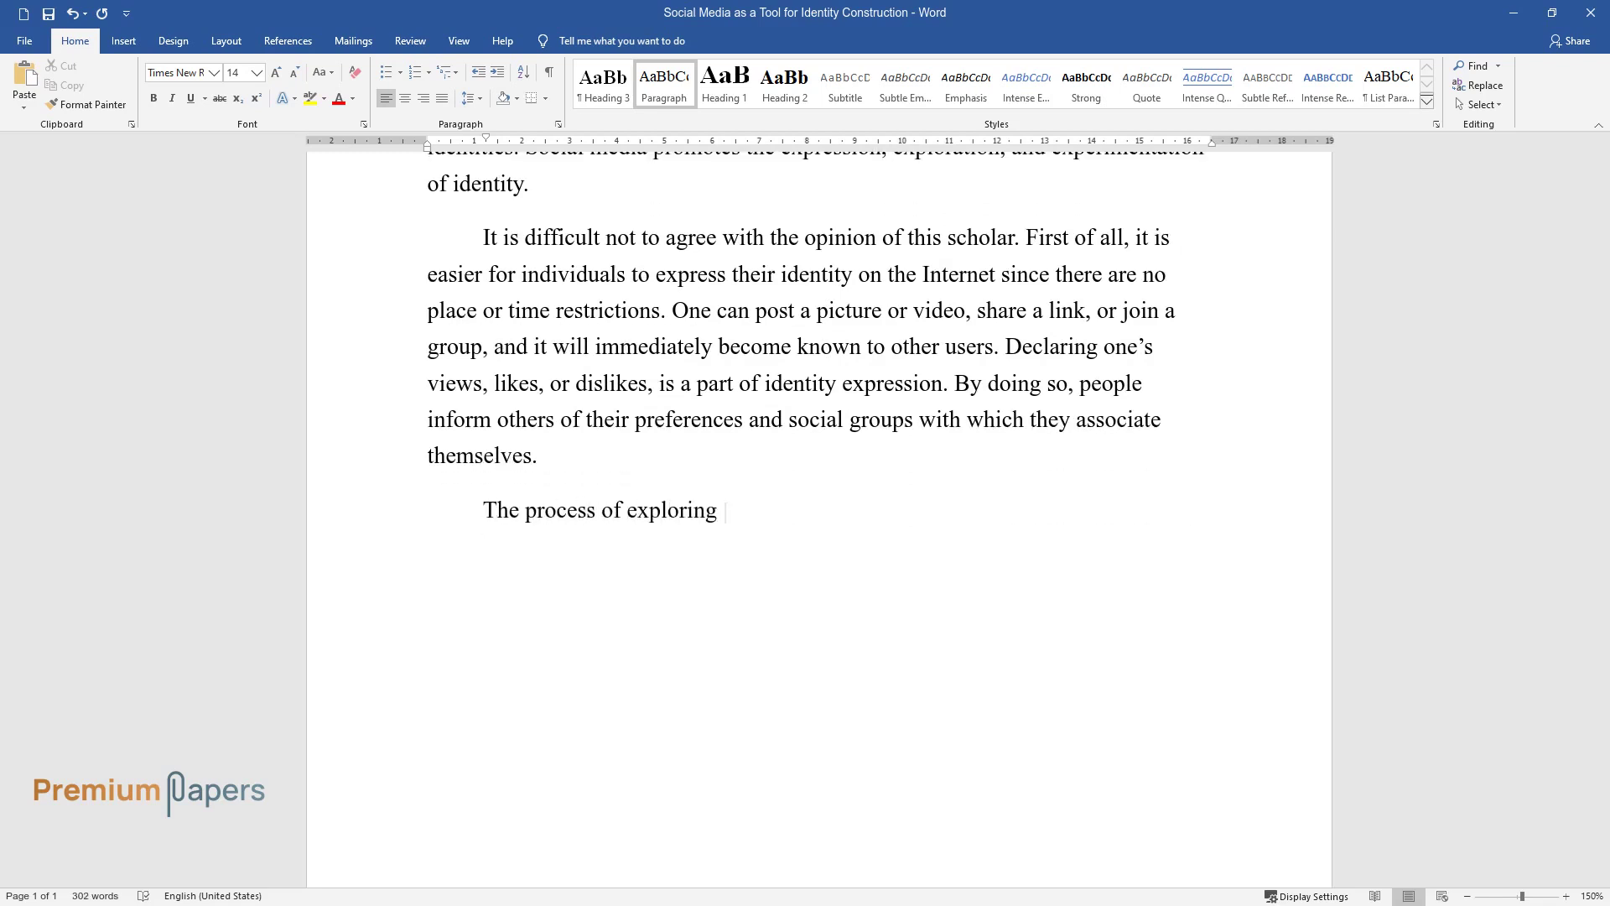
pyautogui.write('identity using social media is r')
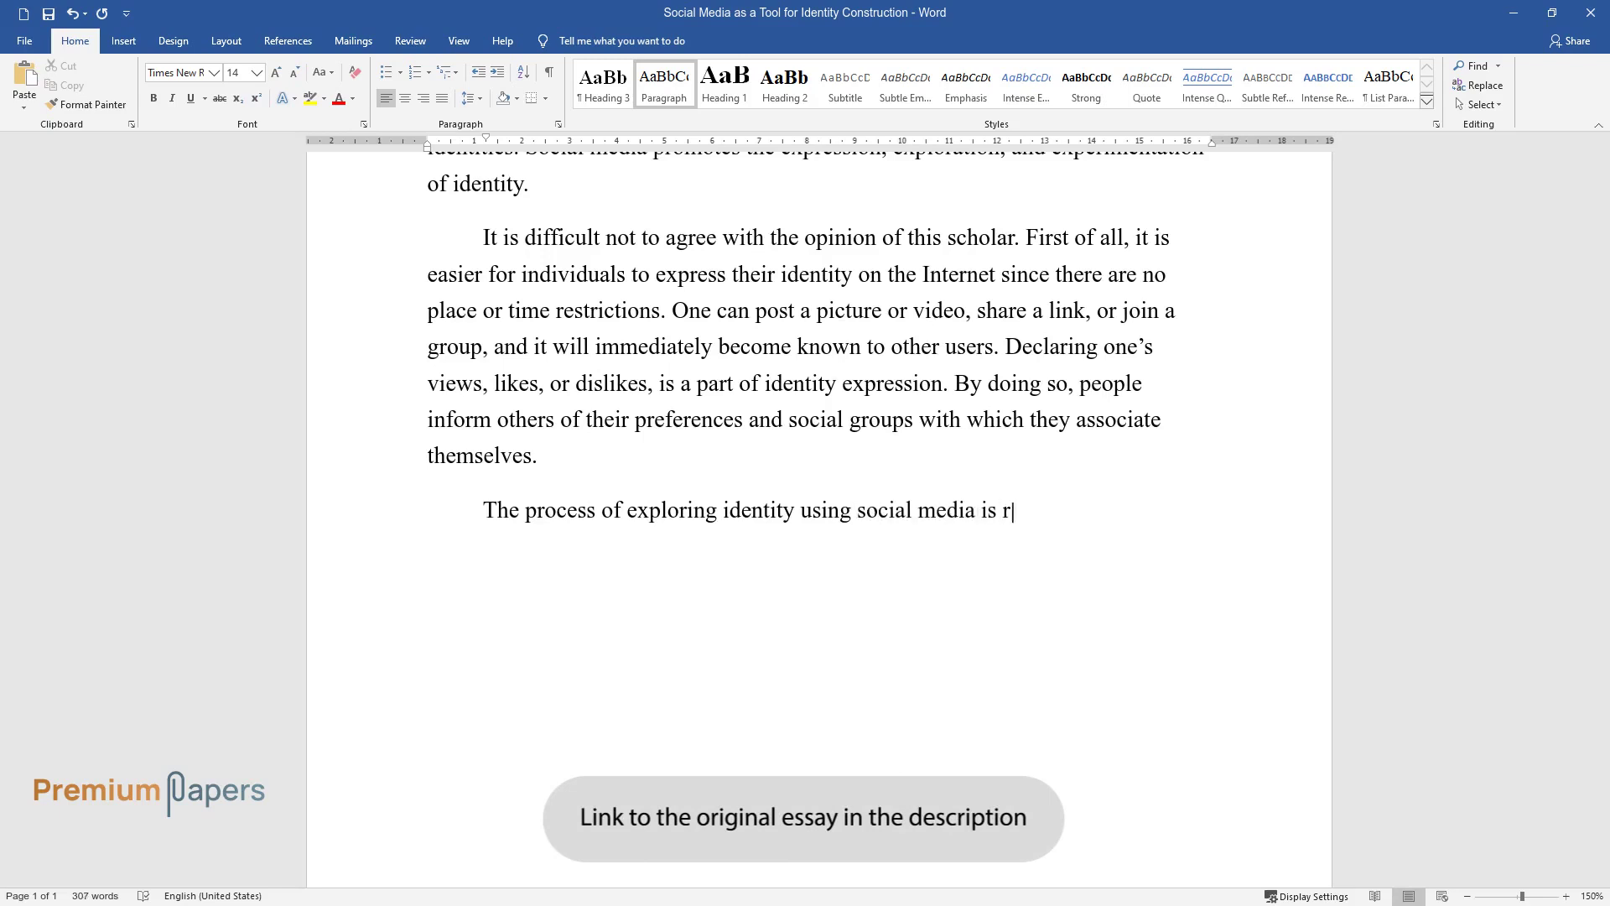
pyautogui.write('elated to the possibility of view')
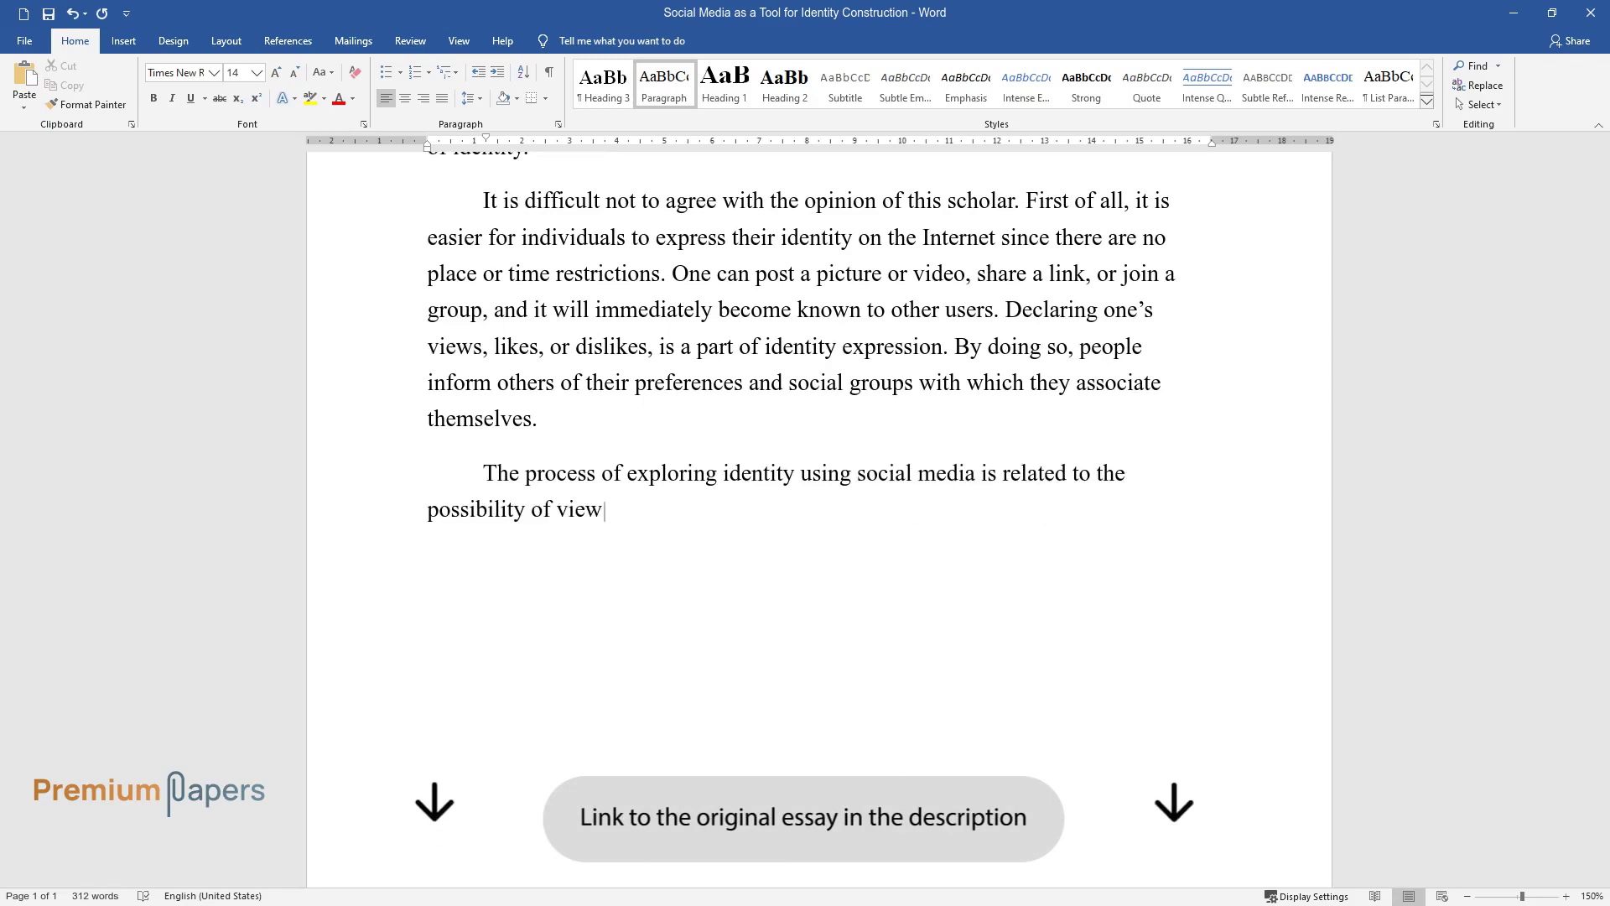
pyautogui.write('ing an unlimited amount of conten')
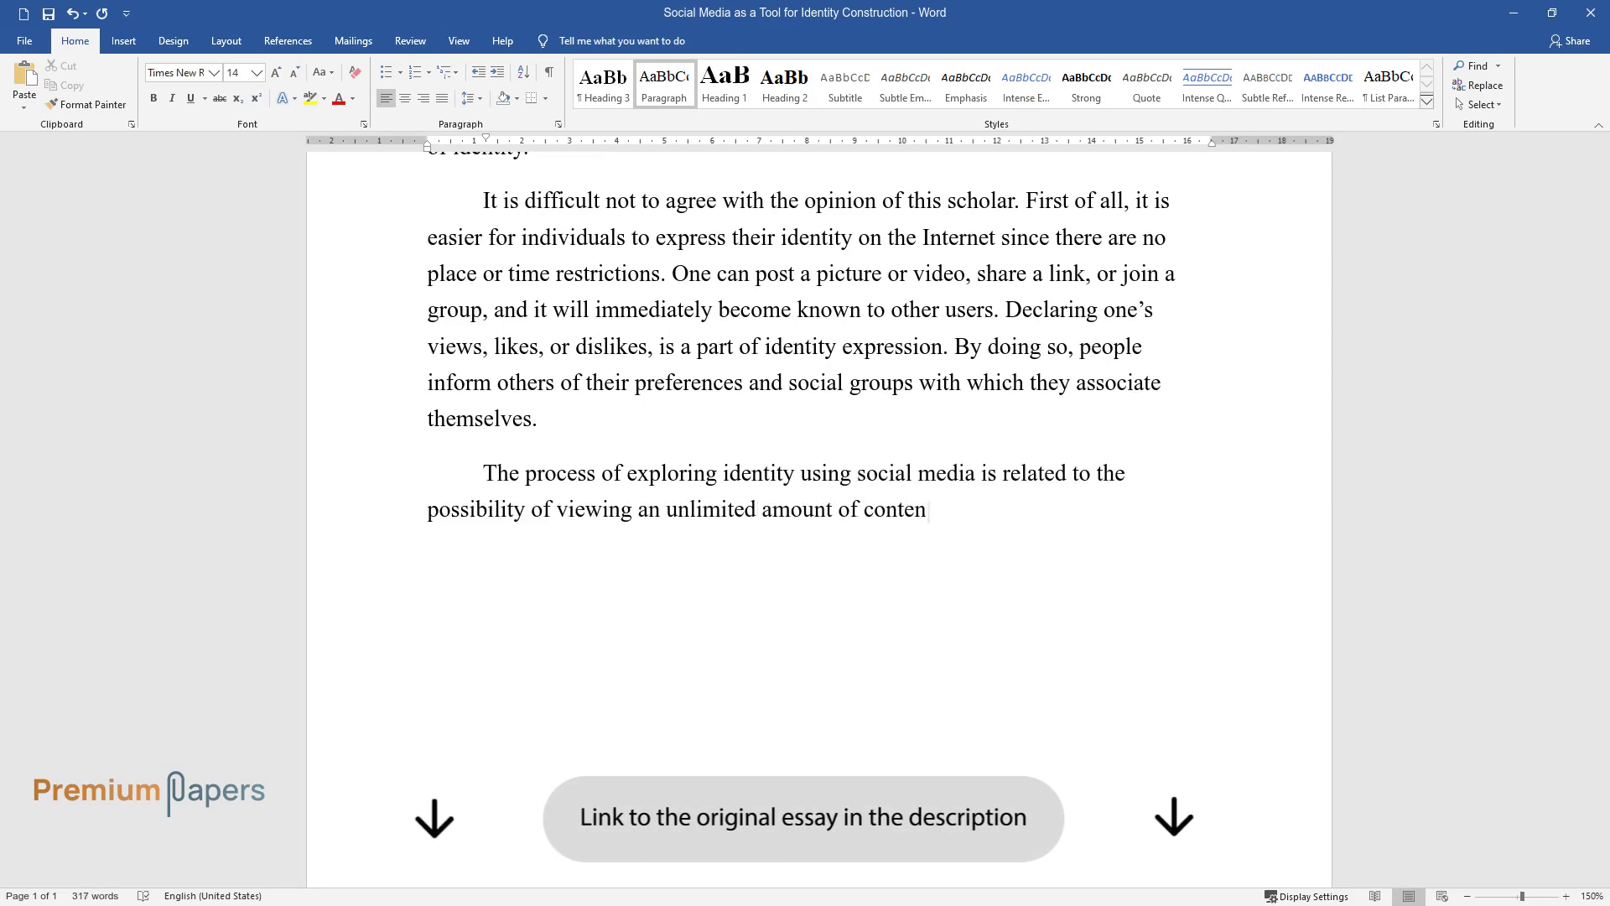
# Continue the third paragraph with "However, this activity is not limited by people's search for their identification."
pyautogui.write('t. However, this activity is not ')
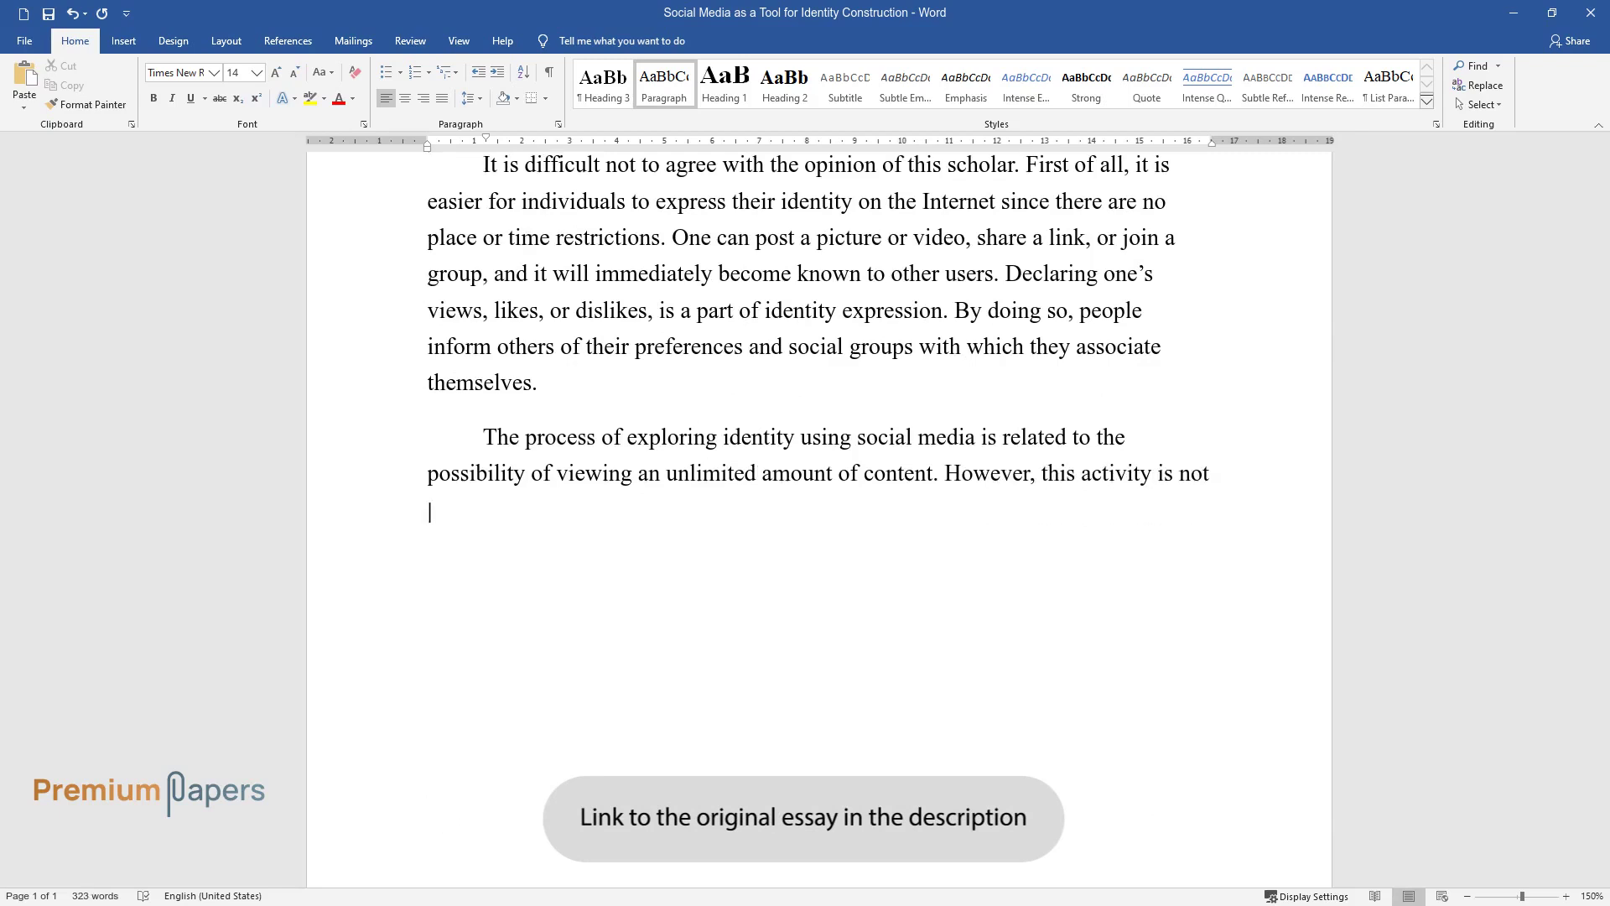
pyautogui.write("limited by people's search for t")
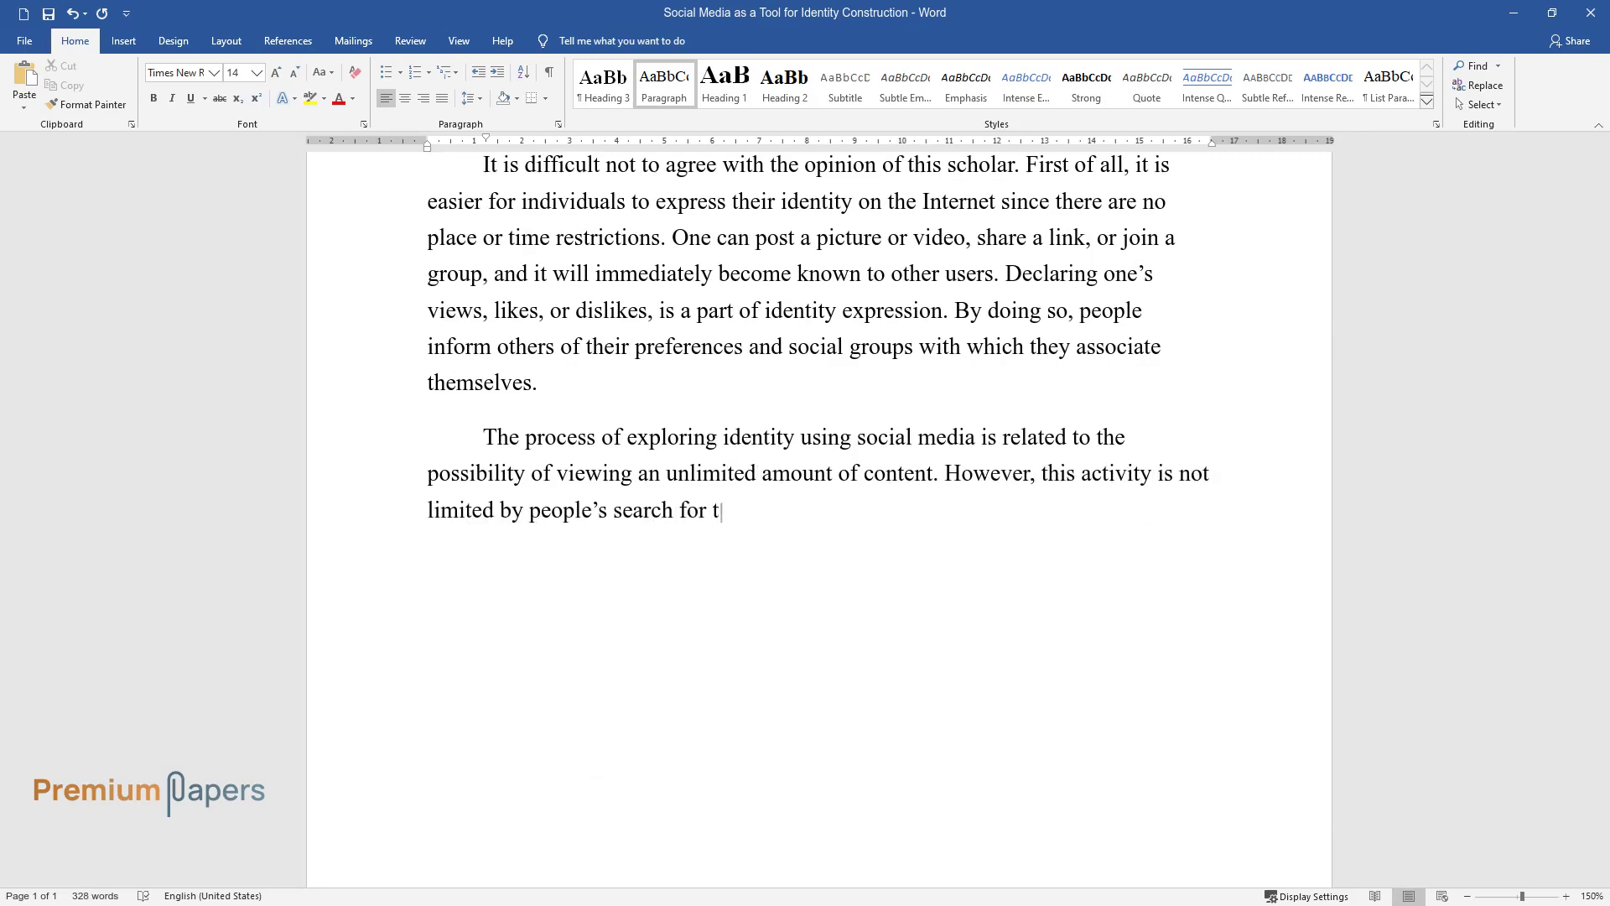
pyautogui.write('heir identification. Social platf')
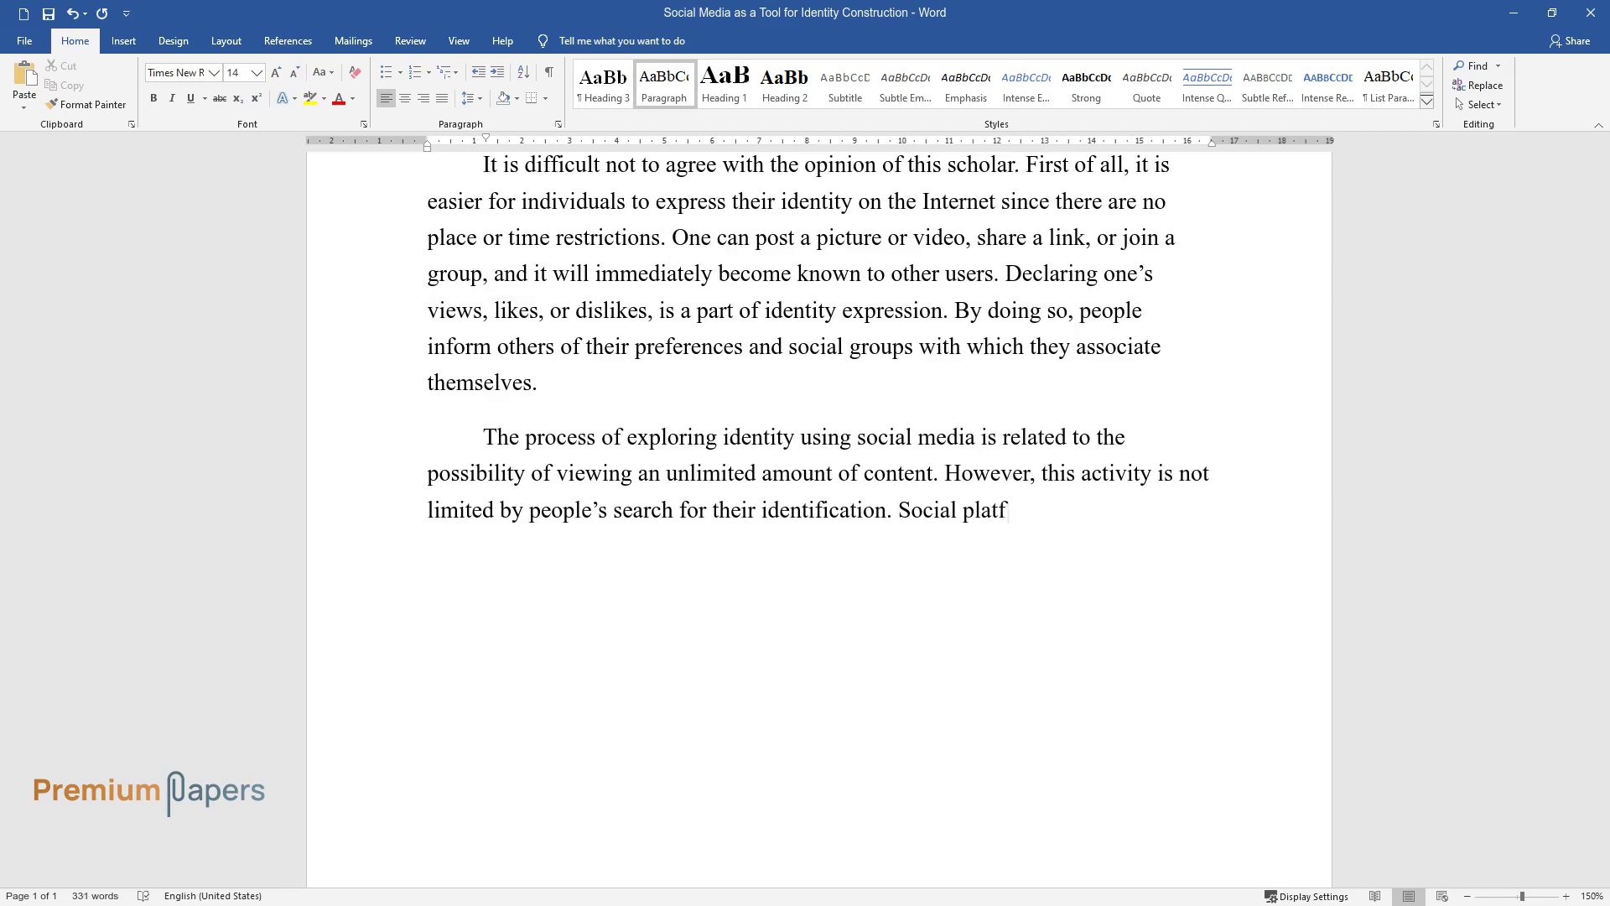
# Add the sentence "Social platforms are also exploited by users and organizations to seek individuals with common opinions and attitudes."
pyautogui.write('orms are also exploited b')
pyautogui.write('y users ')
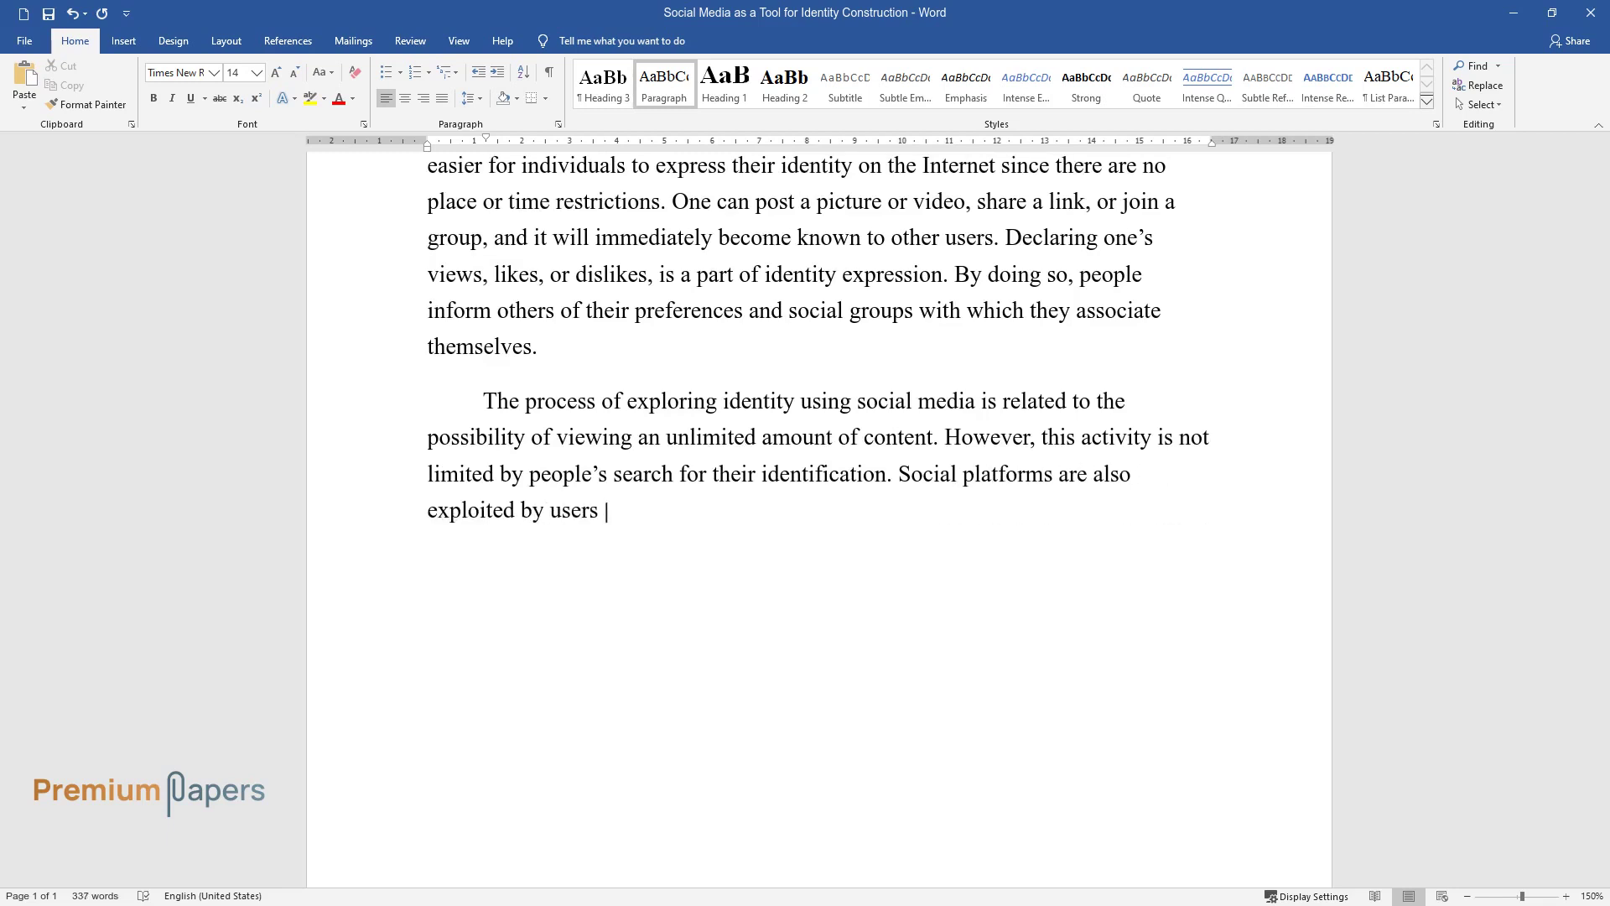
pyautogui.write('and organizations to seek individ')
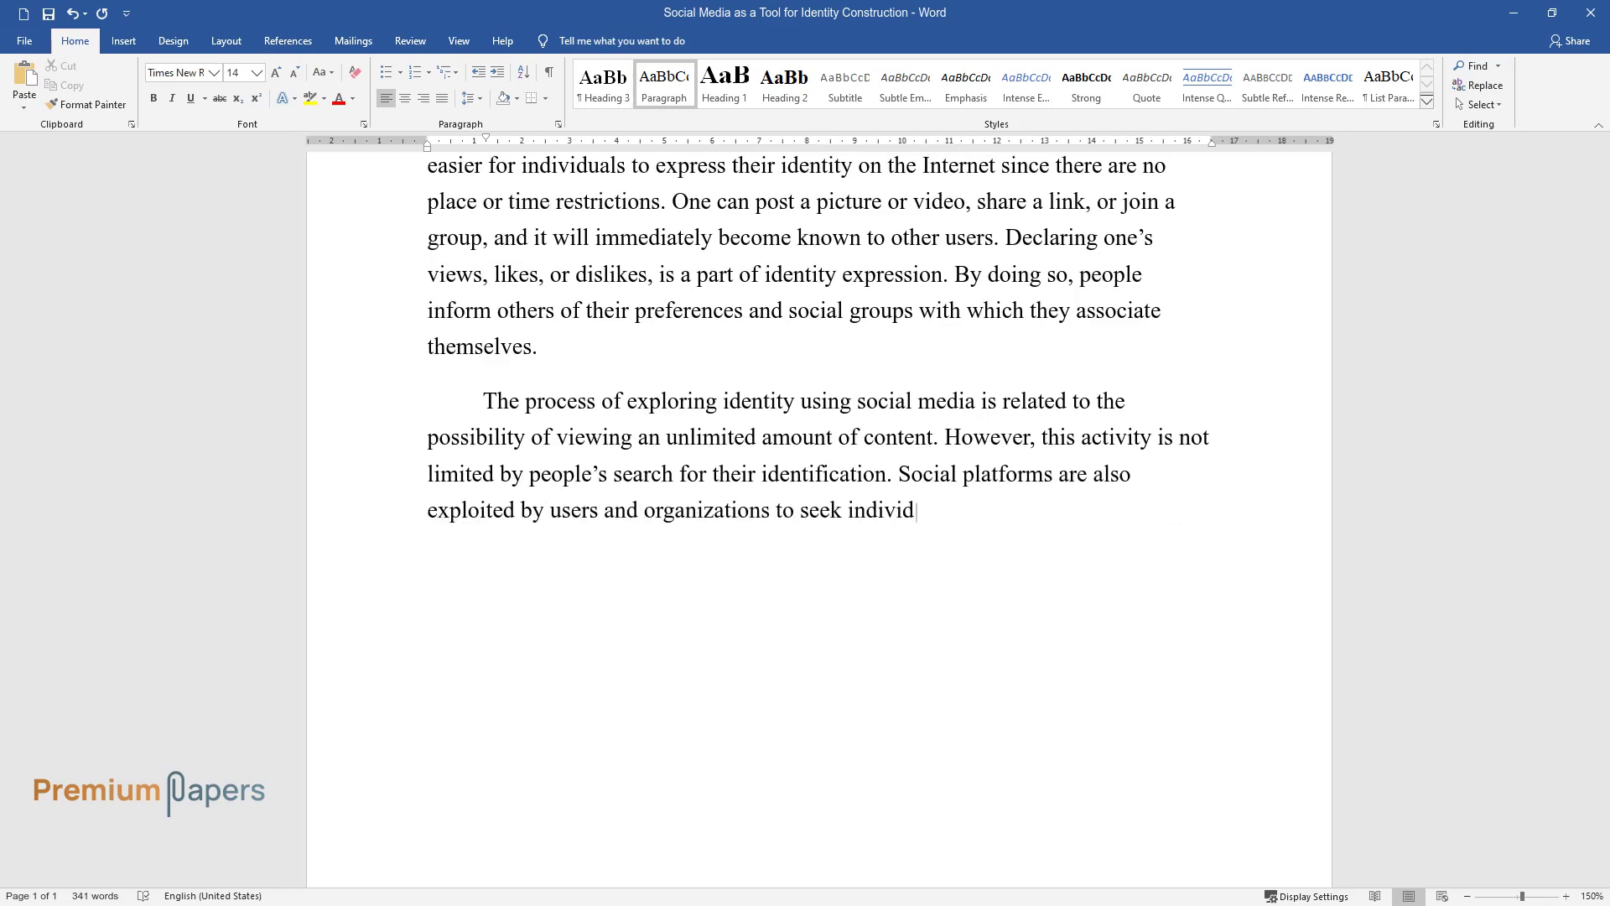
pyautogui.write('uals with common opinions and att')
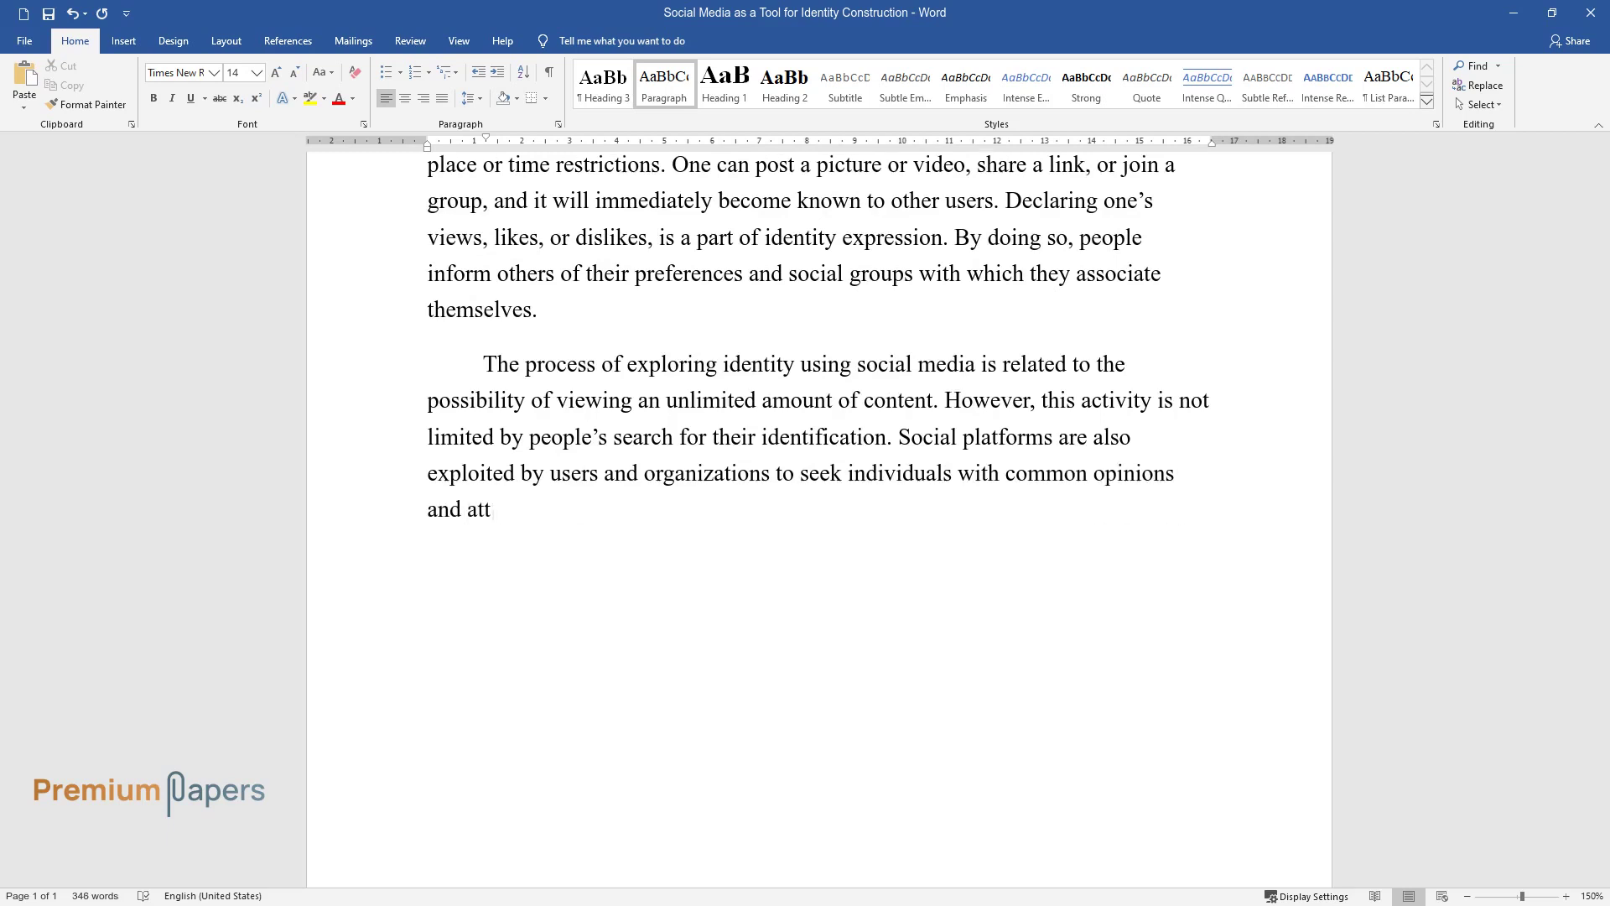
pyautogui.write('itudes. As a result, social medi')
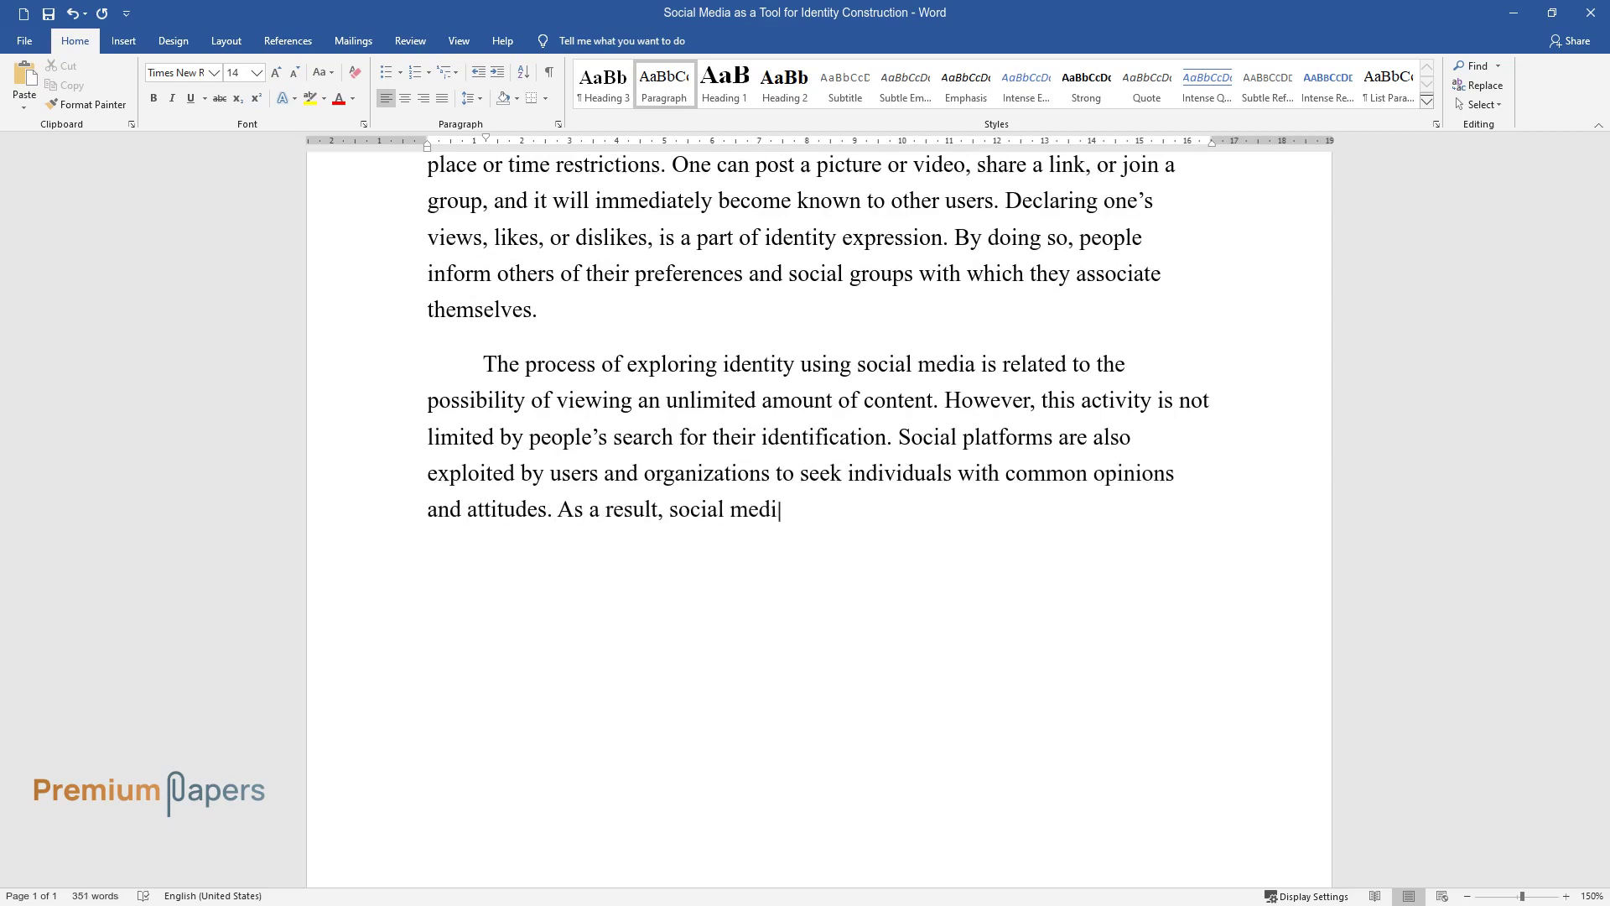
# Add the sentence "As a result, social media has become the “active power” that helps to establish communities of like-minded users."
pyautogui.write('a has become the "active power" t')
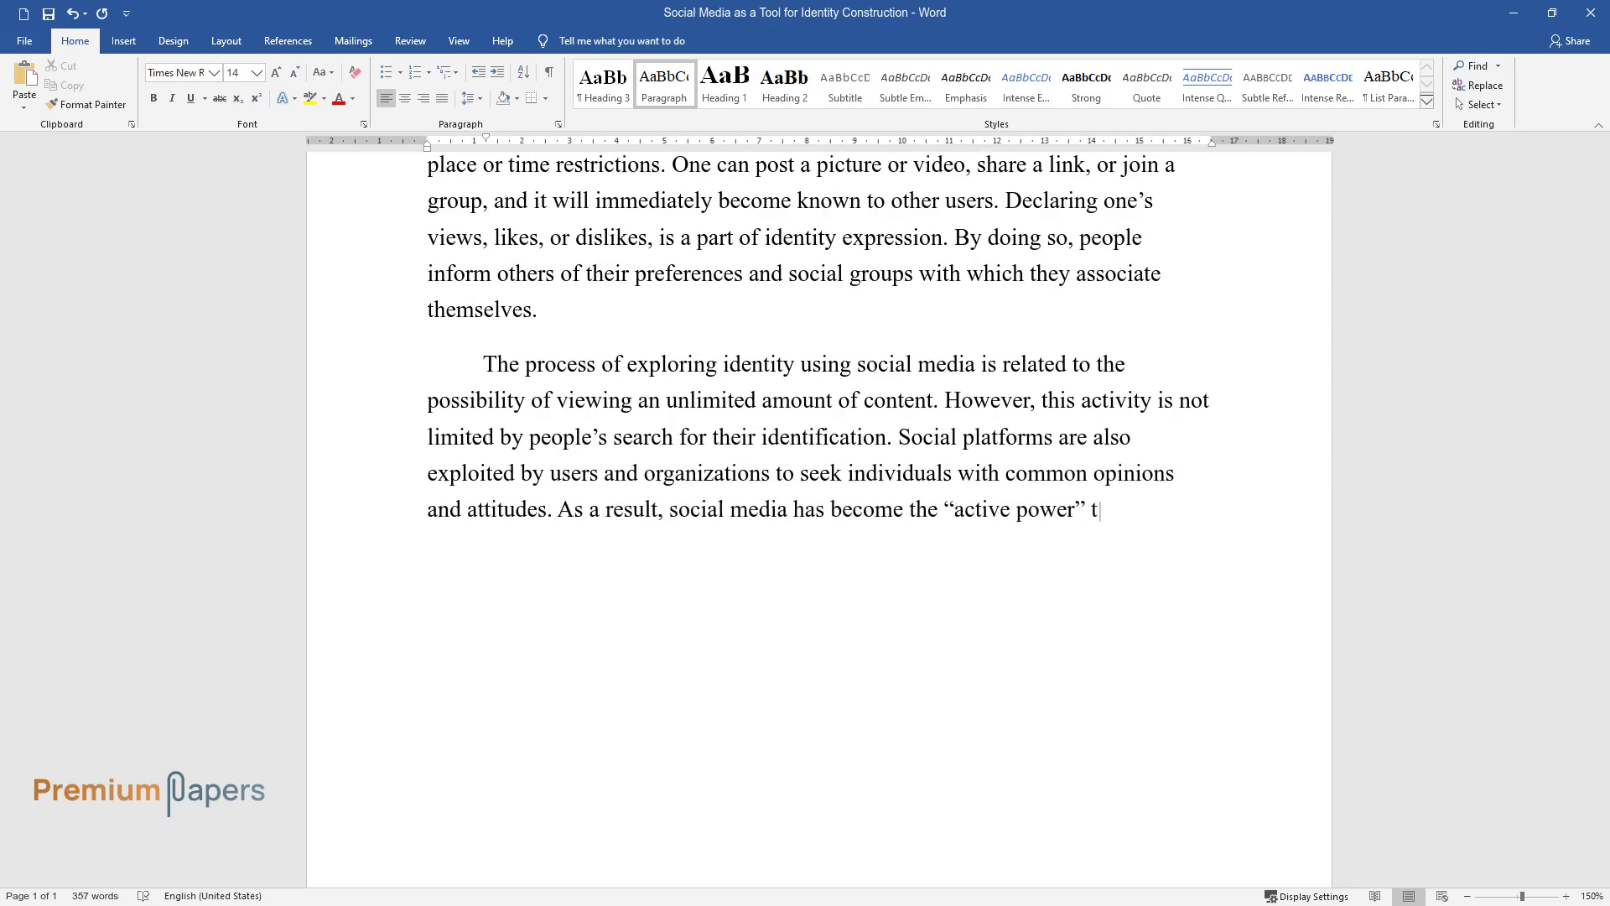
pyautogui.write('hat helps to establish communitie')
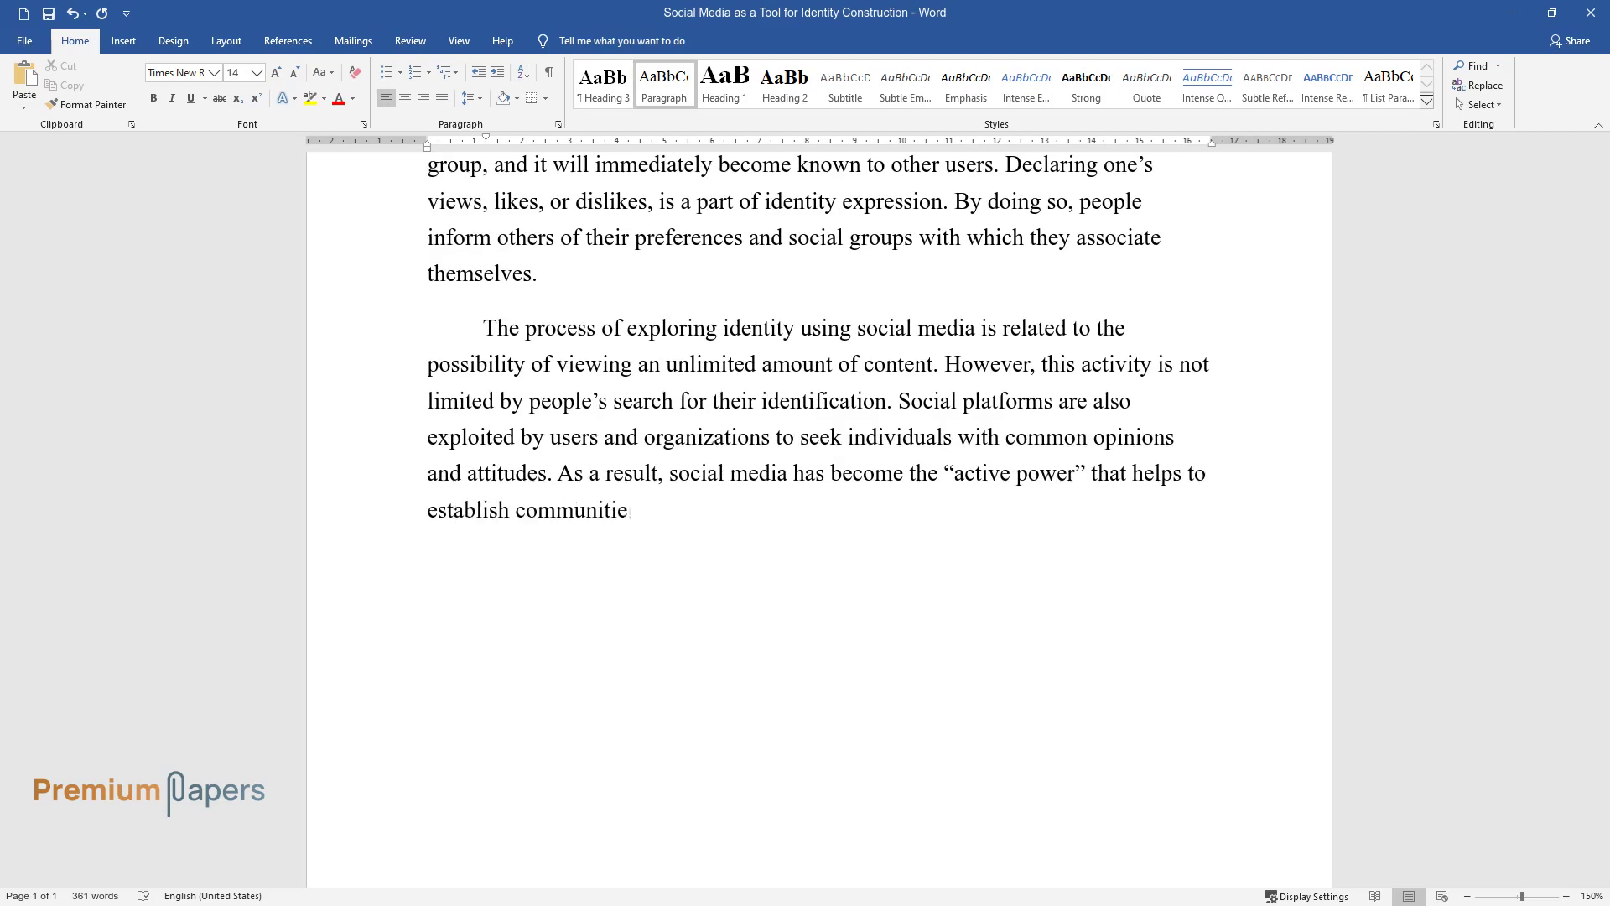
pyautogui.write('s of like-minded users. This func')
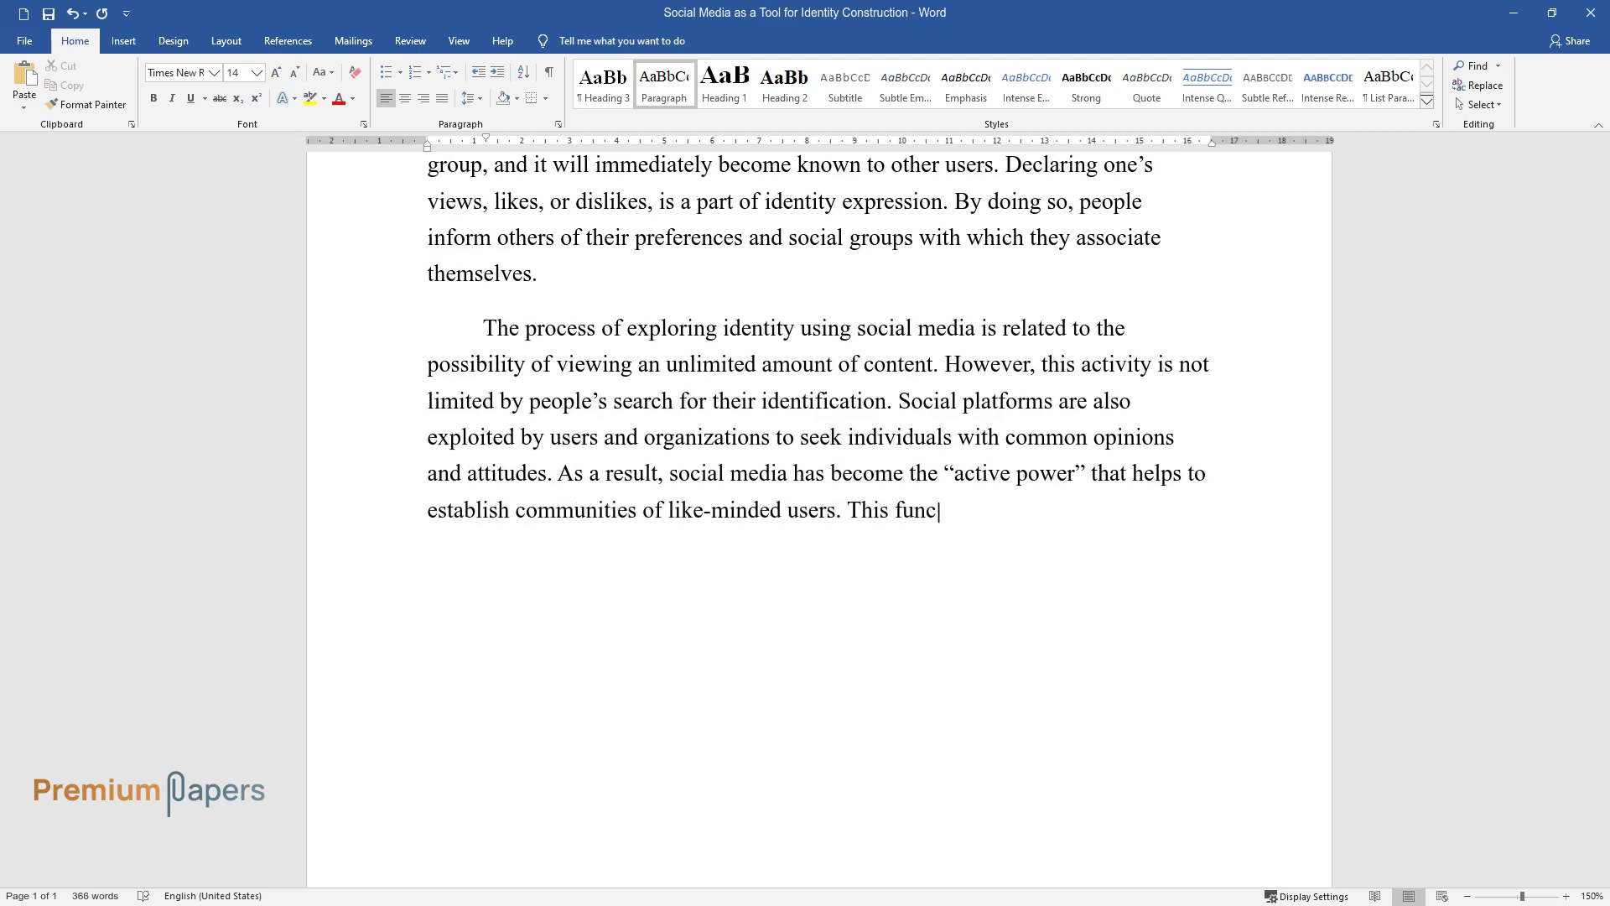
# Close the paragraph with "This function of social platforms helps both to develop an identity and look for those who support similar ideas." and start a new one
pyautogui.write('tion of social platforms helps both to de')
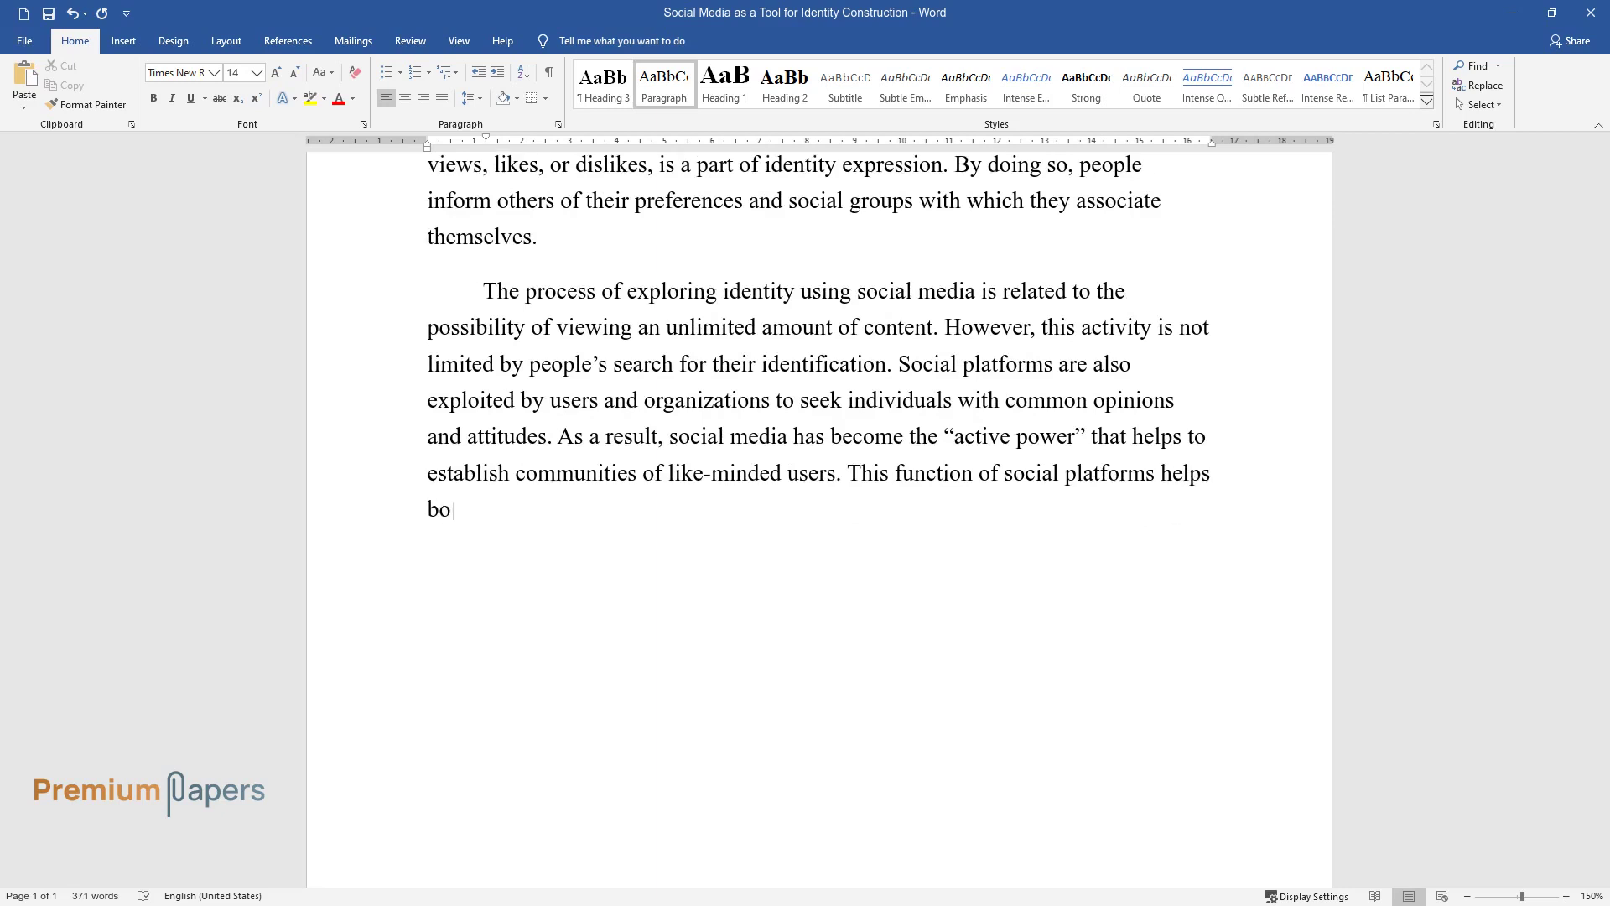
pyautogui.write('velop an identity and lo')
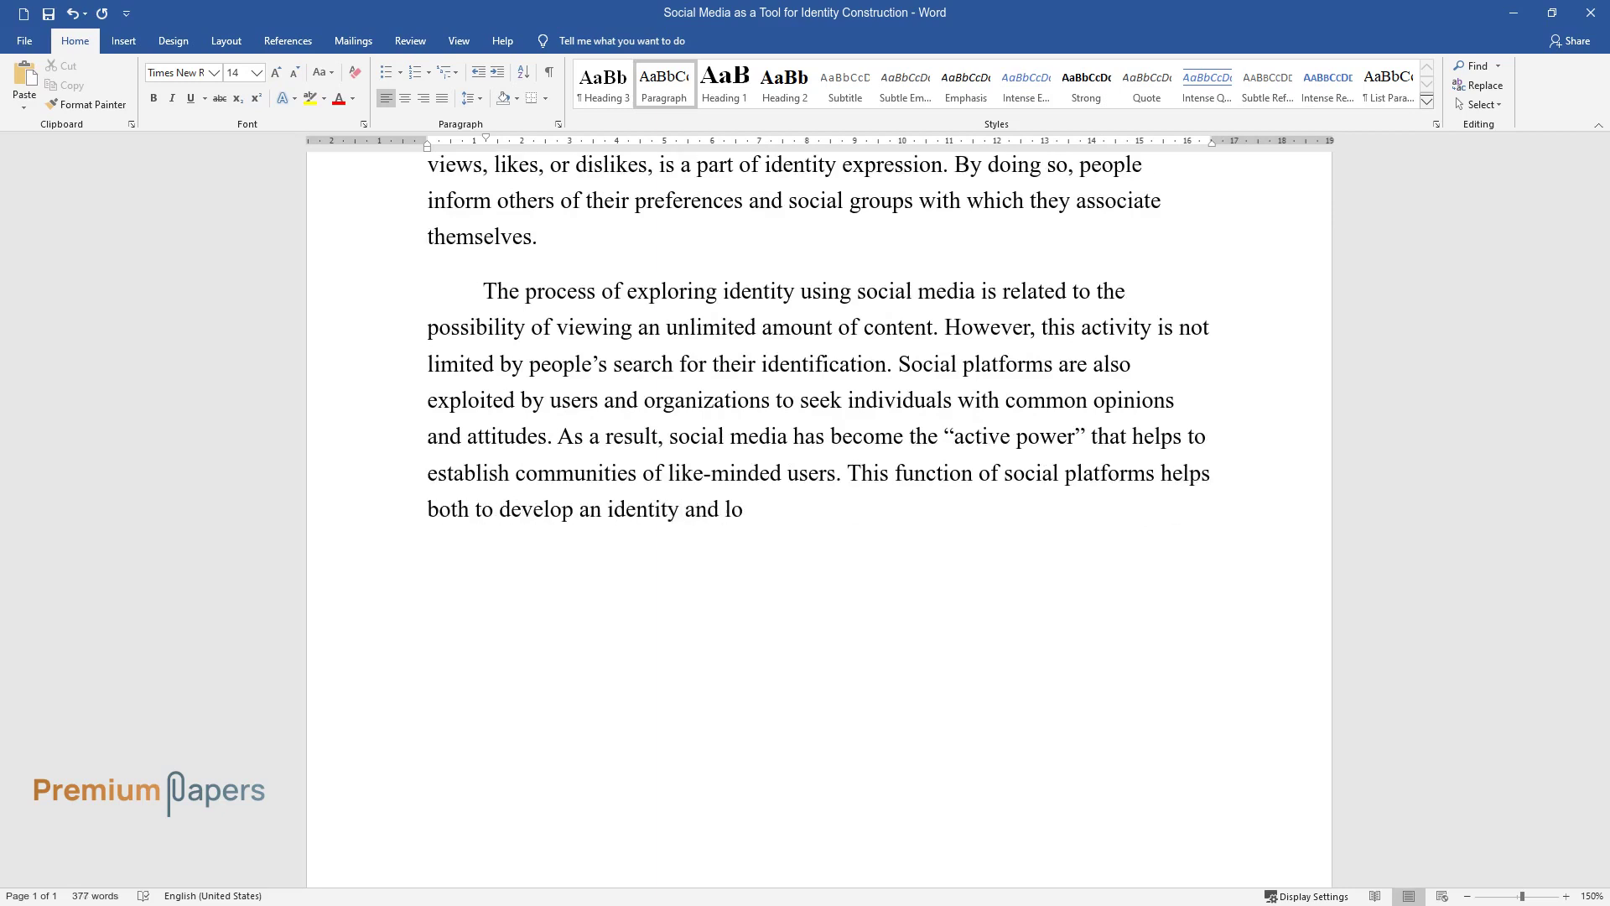
pyautogui.write('ok for those who support similar ')
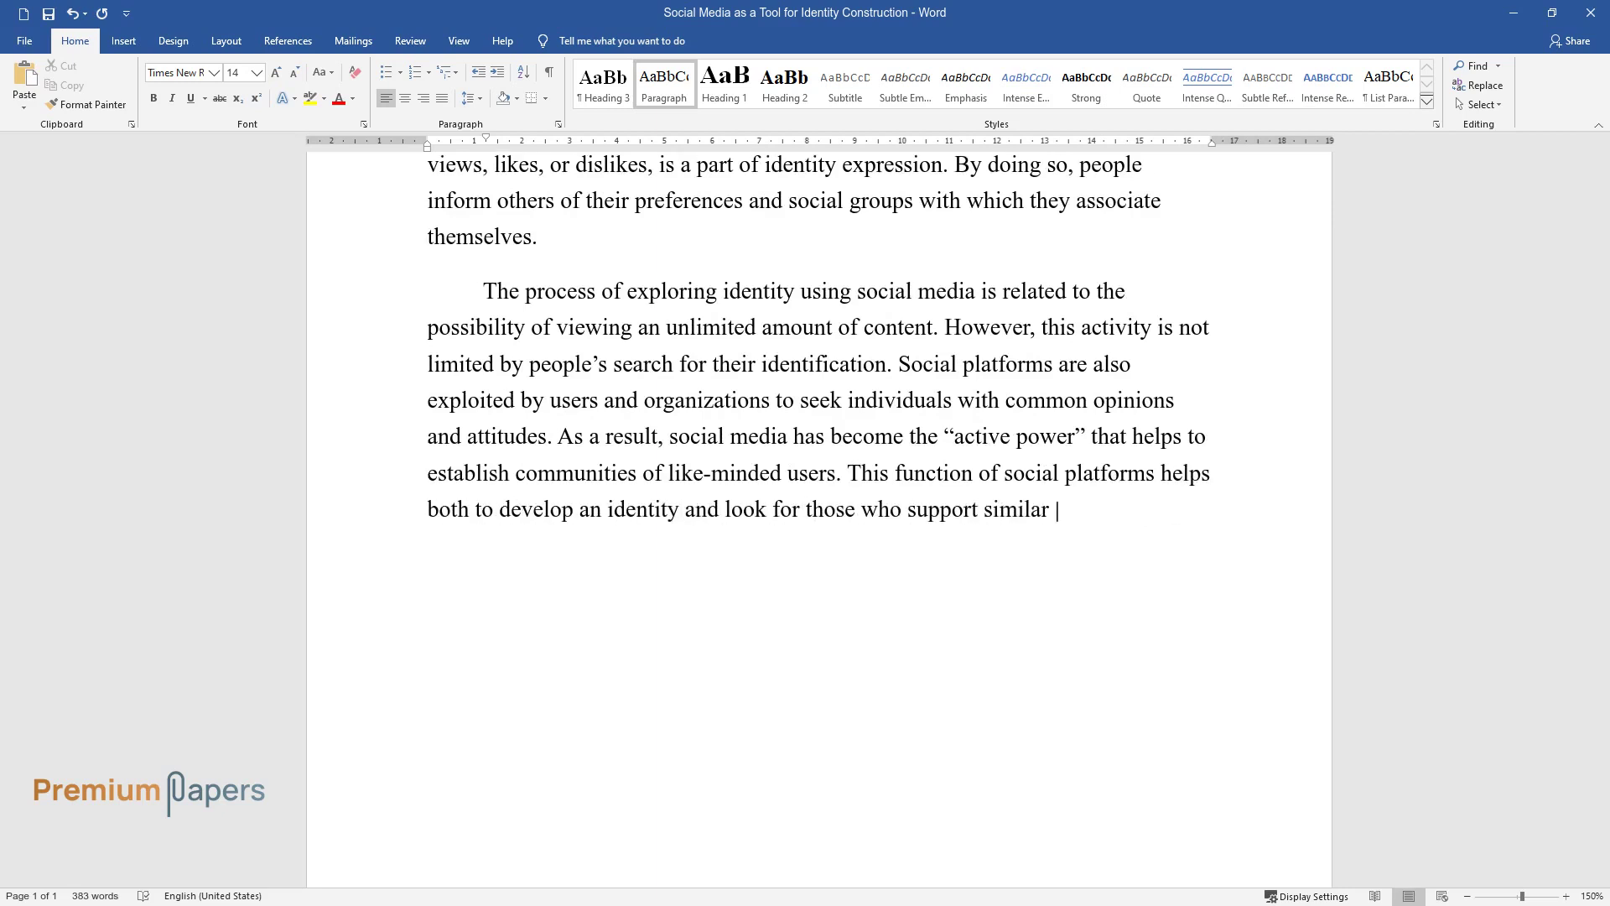
pyautogui.write('ideas.')
pyautogui.press('Return')
# Begin the fourth paragraph with "Another important role of social platforms is the possibility of experimenting with identity."
pyautogui.write('Ano')
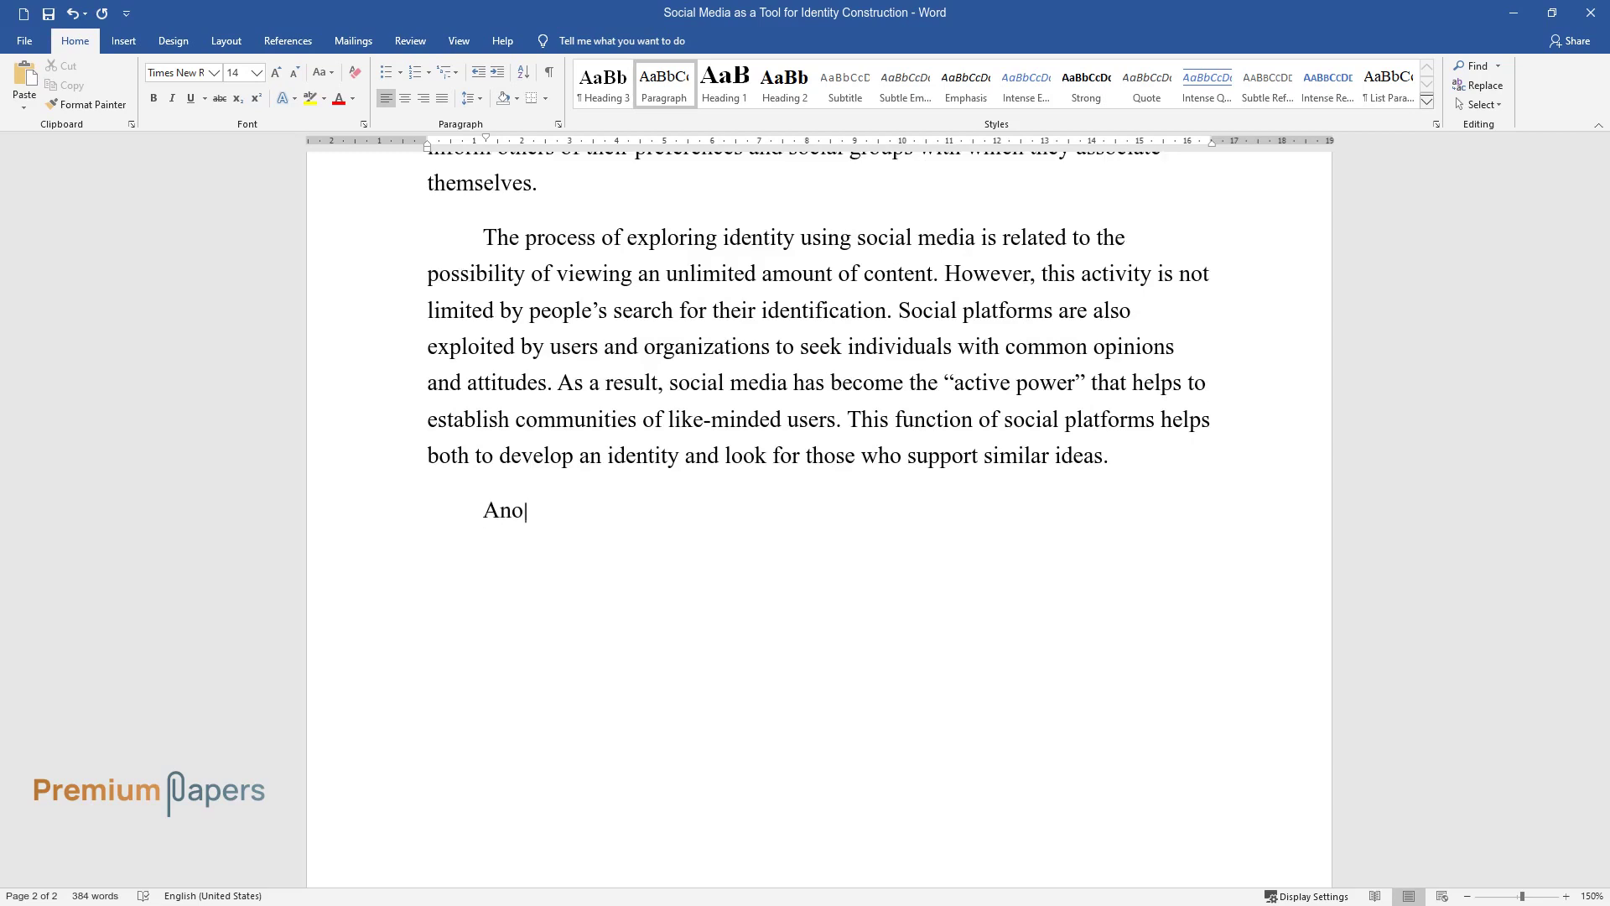
pyautogui.write('ther important role of social pla')
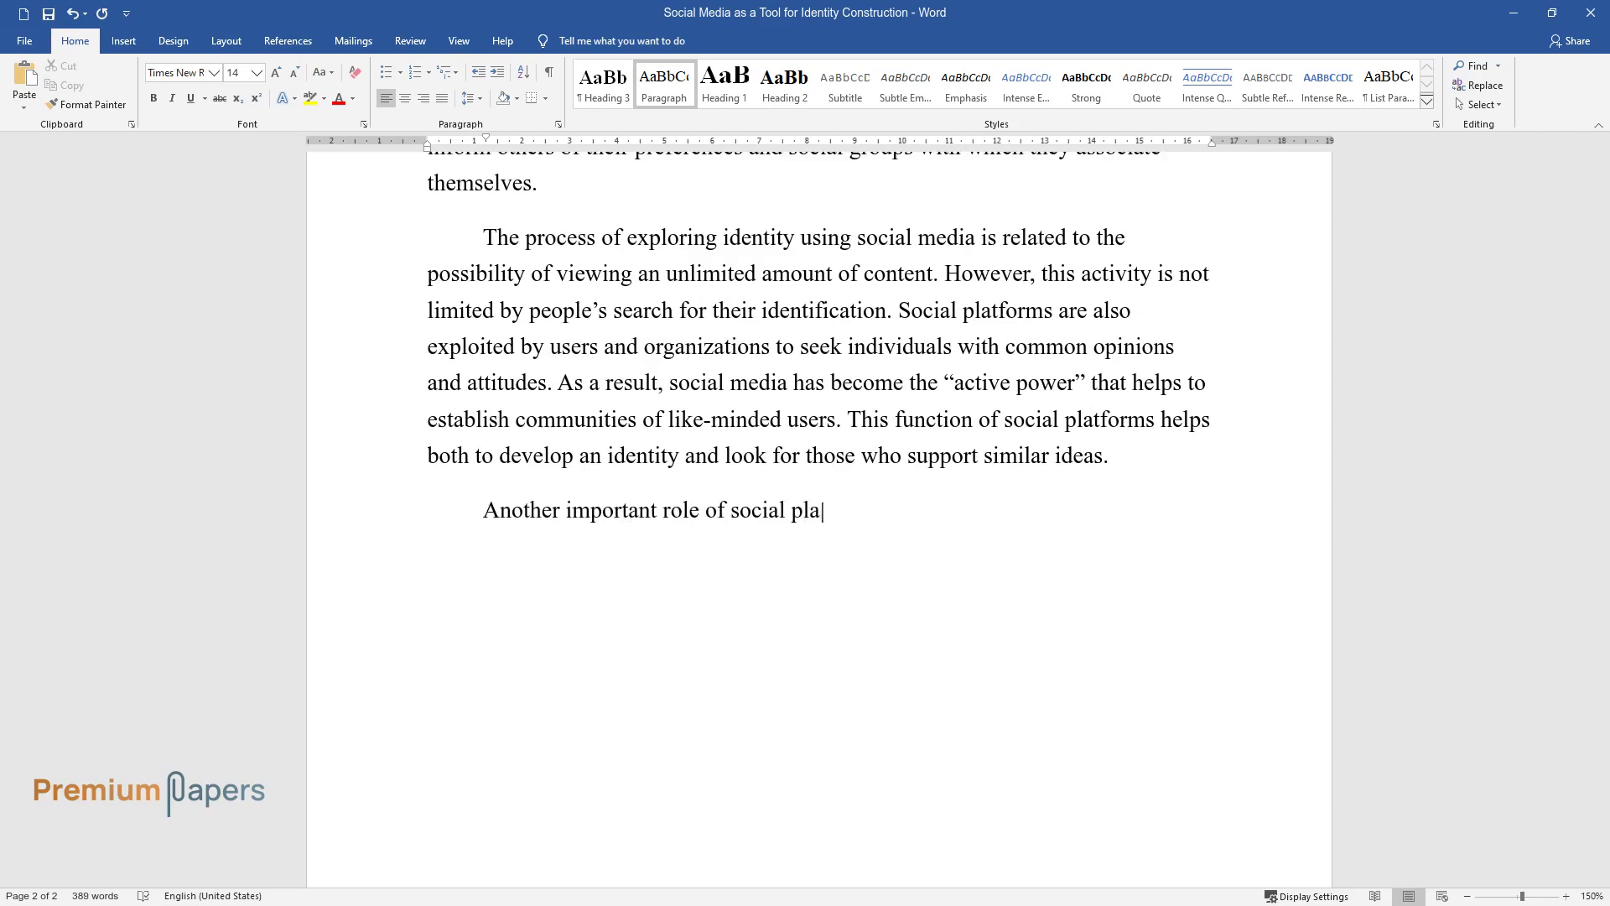
pyautogui.write('tforms is the possibility of exper')
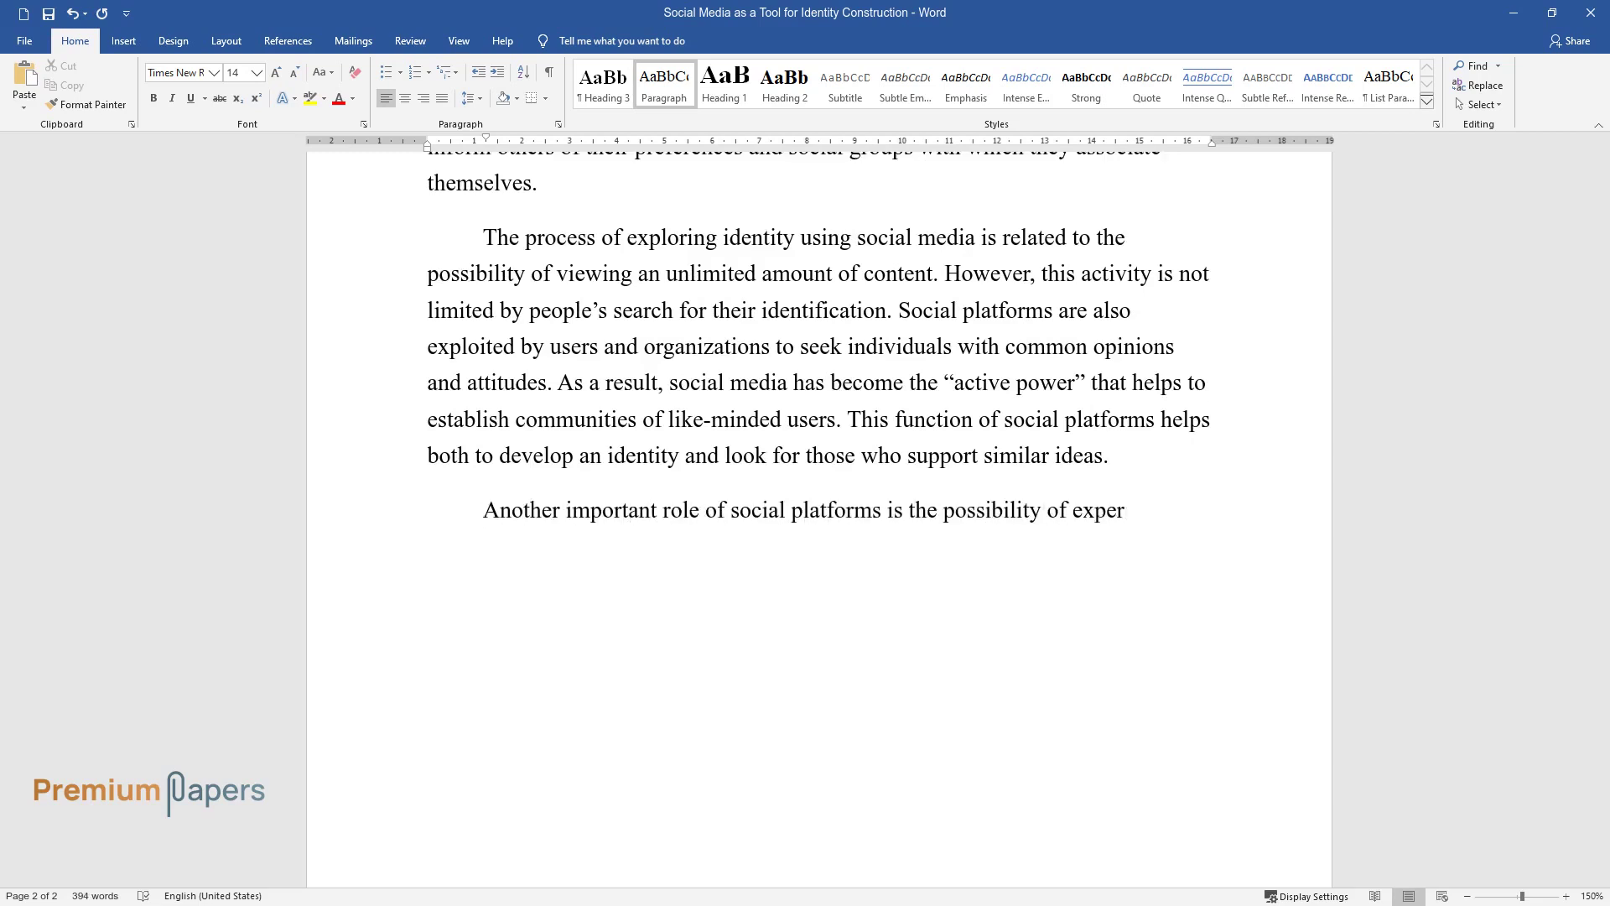
pyautogui.write('imenting with identity. Sometimes')
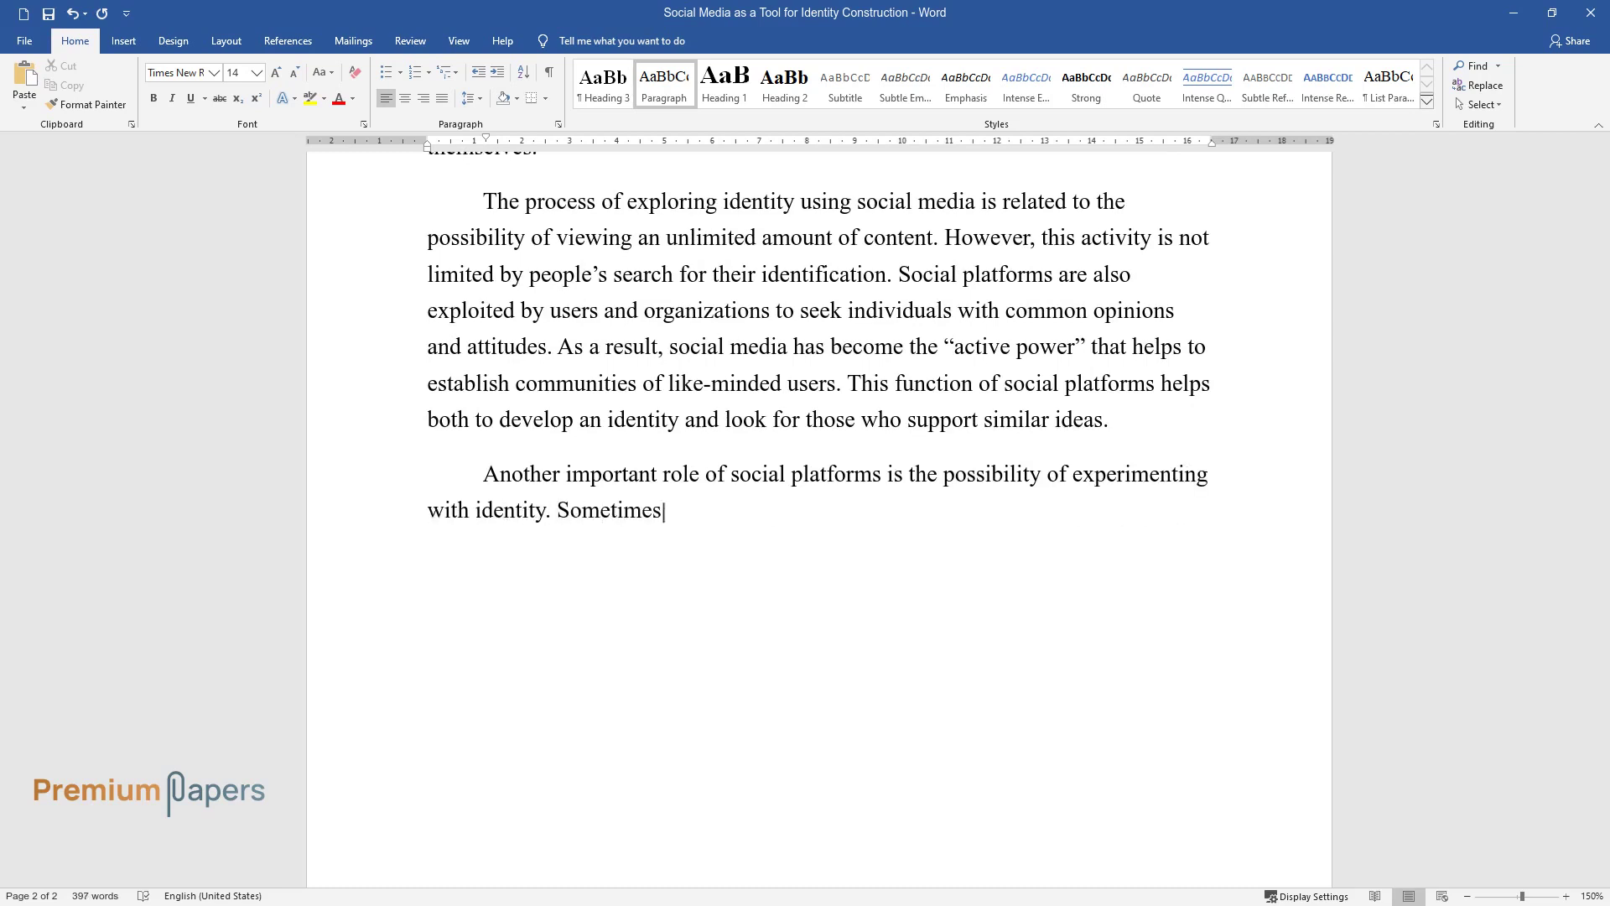
# Add "Sometimes, a person does not know exactly on what side of the argument he or she is or what resolution to a conflict he or she would prefer."
pyautogui.write(', a person does not know exactly o')
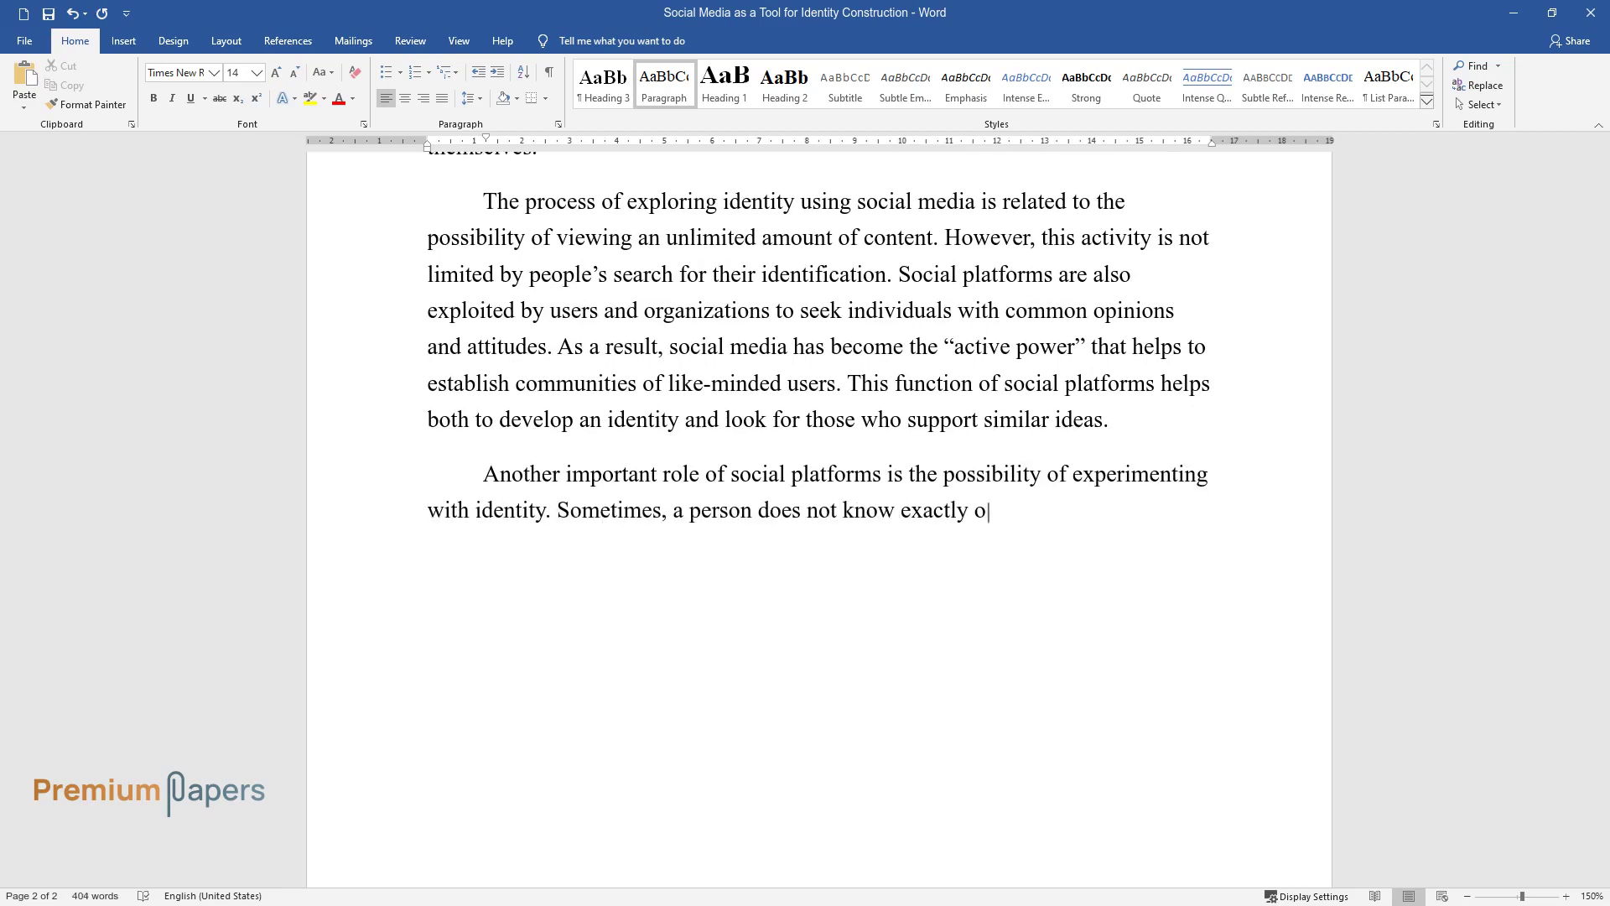
pyautogui.write('n what side of the argument he or')
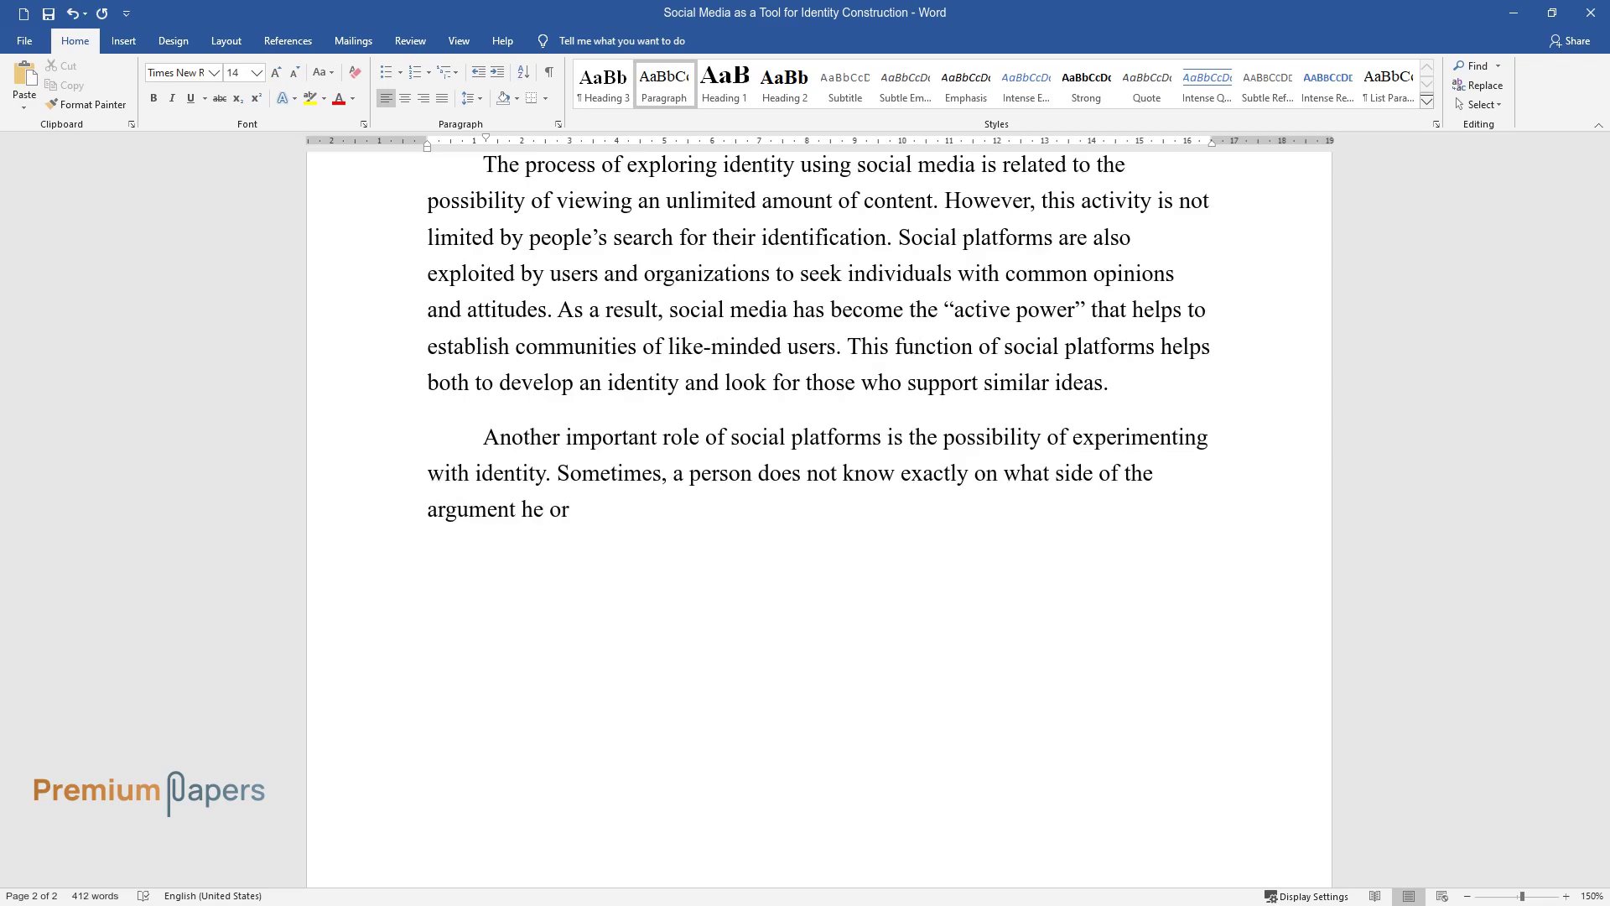
pyautogui.write(' she is or what resolution to a c')
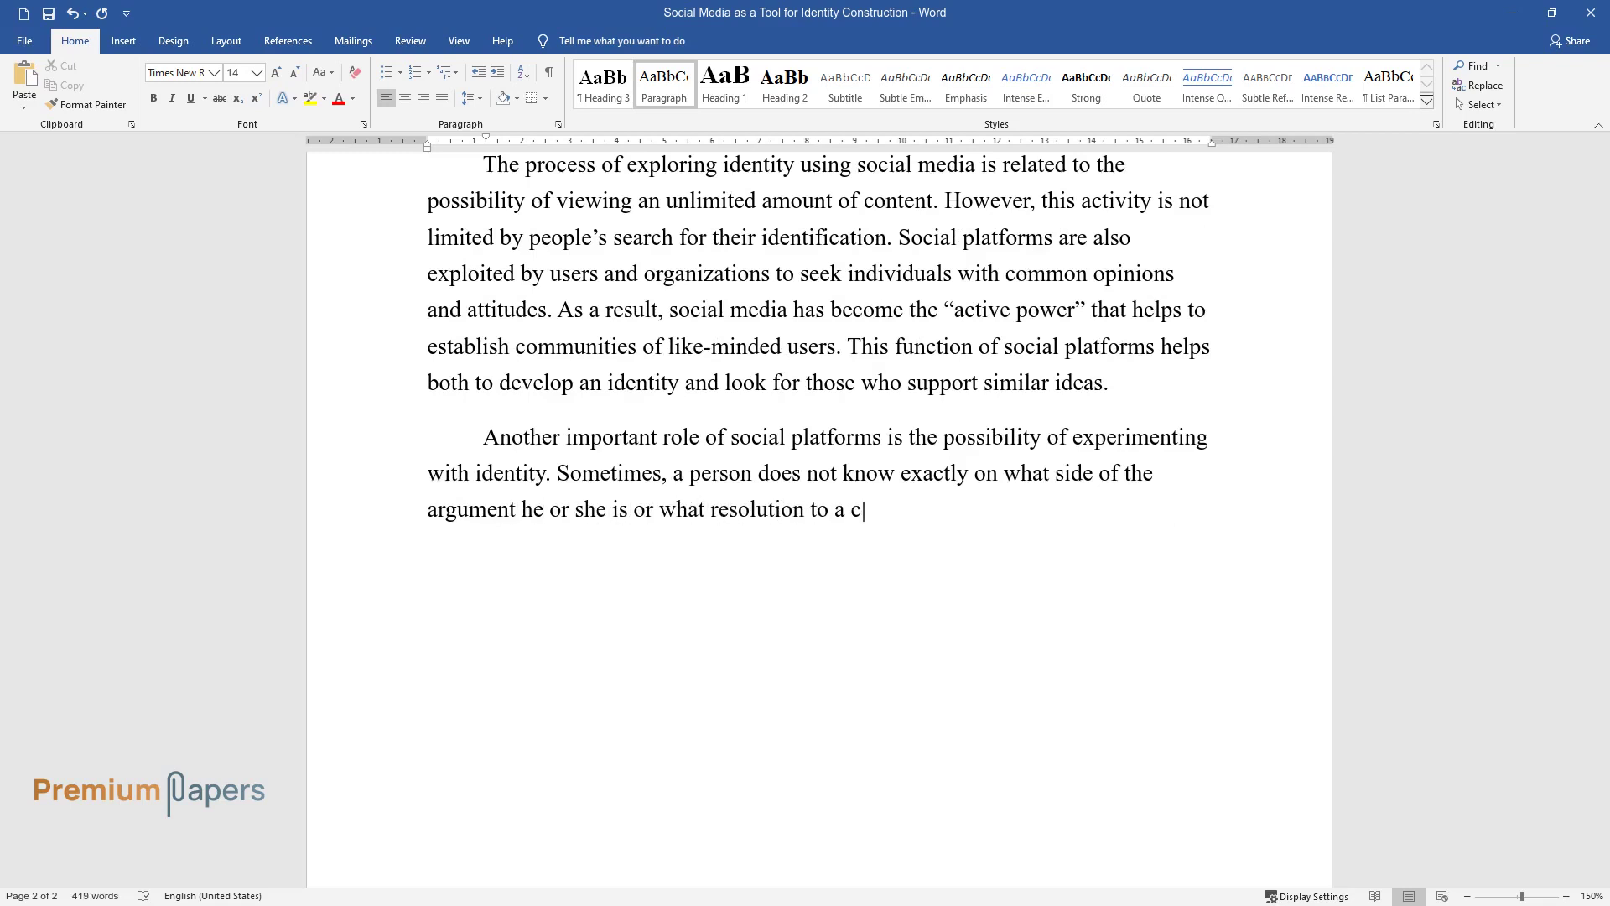
pyautogui.write('onflict he or she would prefer. In')
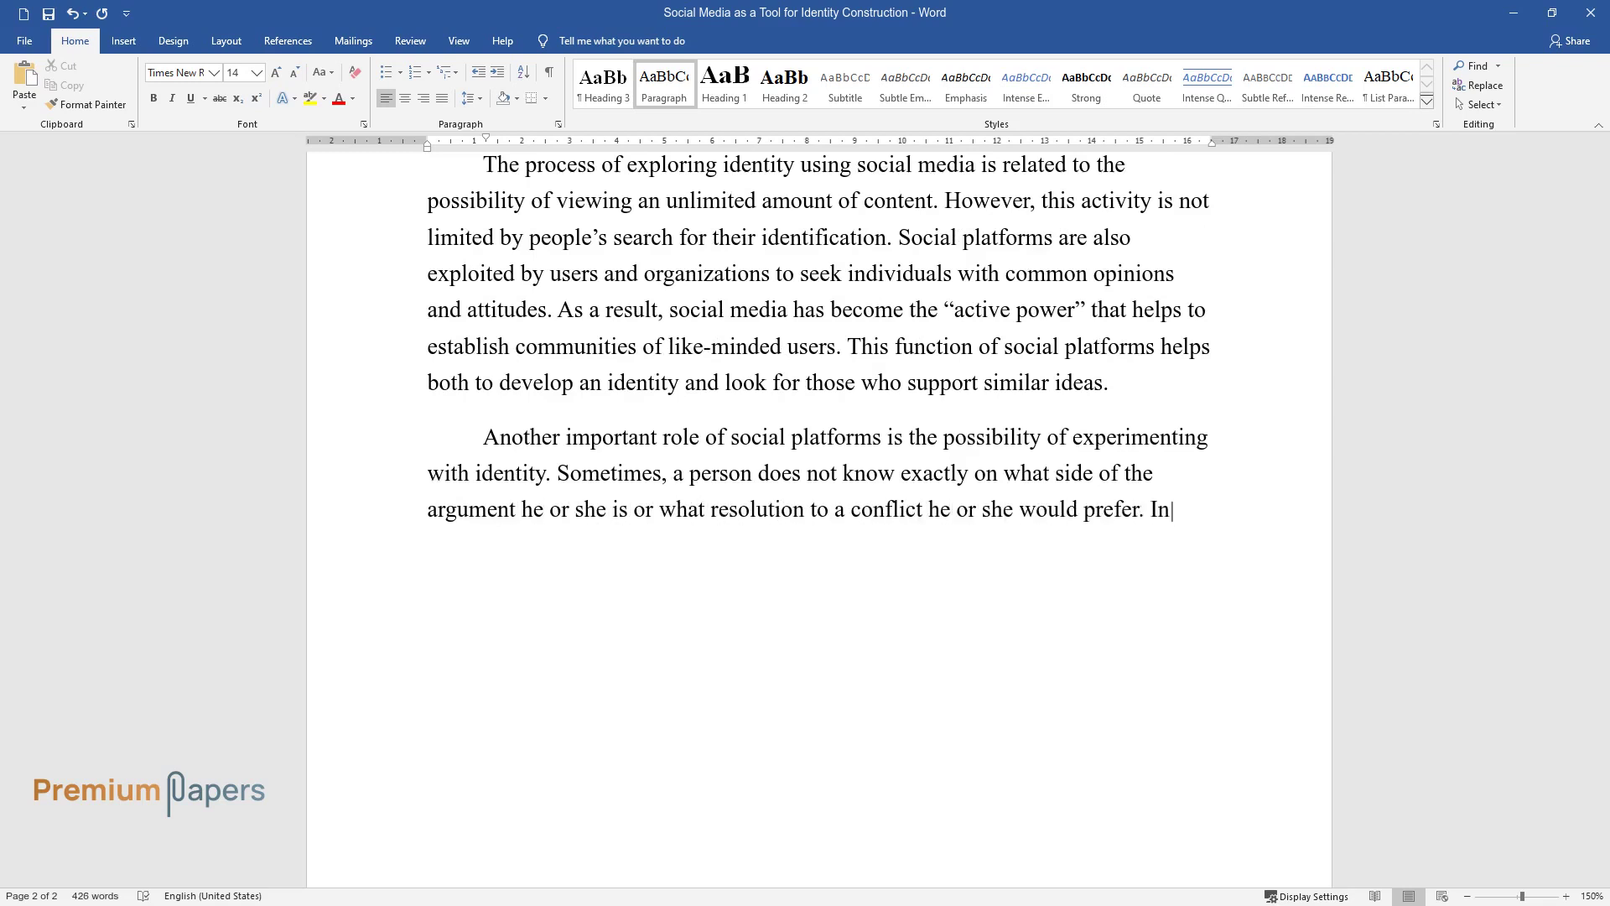
# Continue with "In such cases, users can try themselves in different roles until they make sure which one they prefer."
pyautogui.write(' such cases, users can try themse')
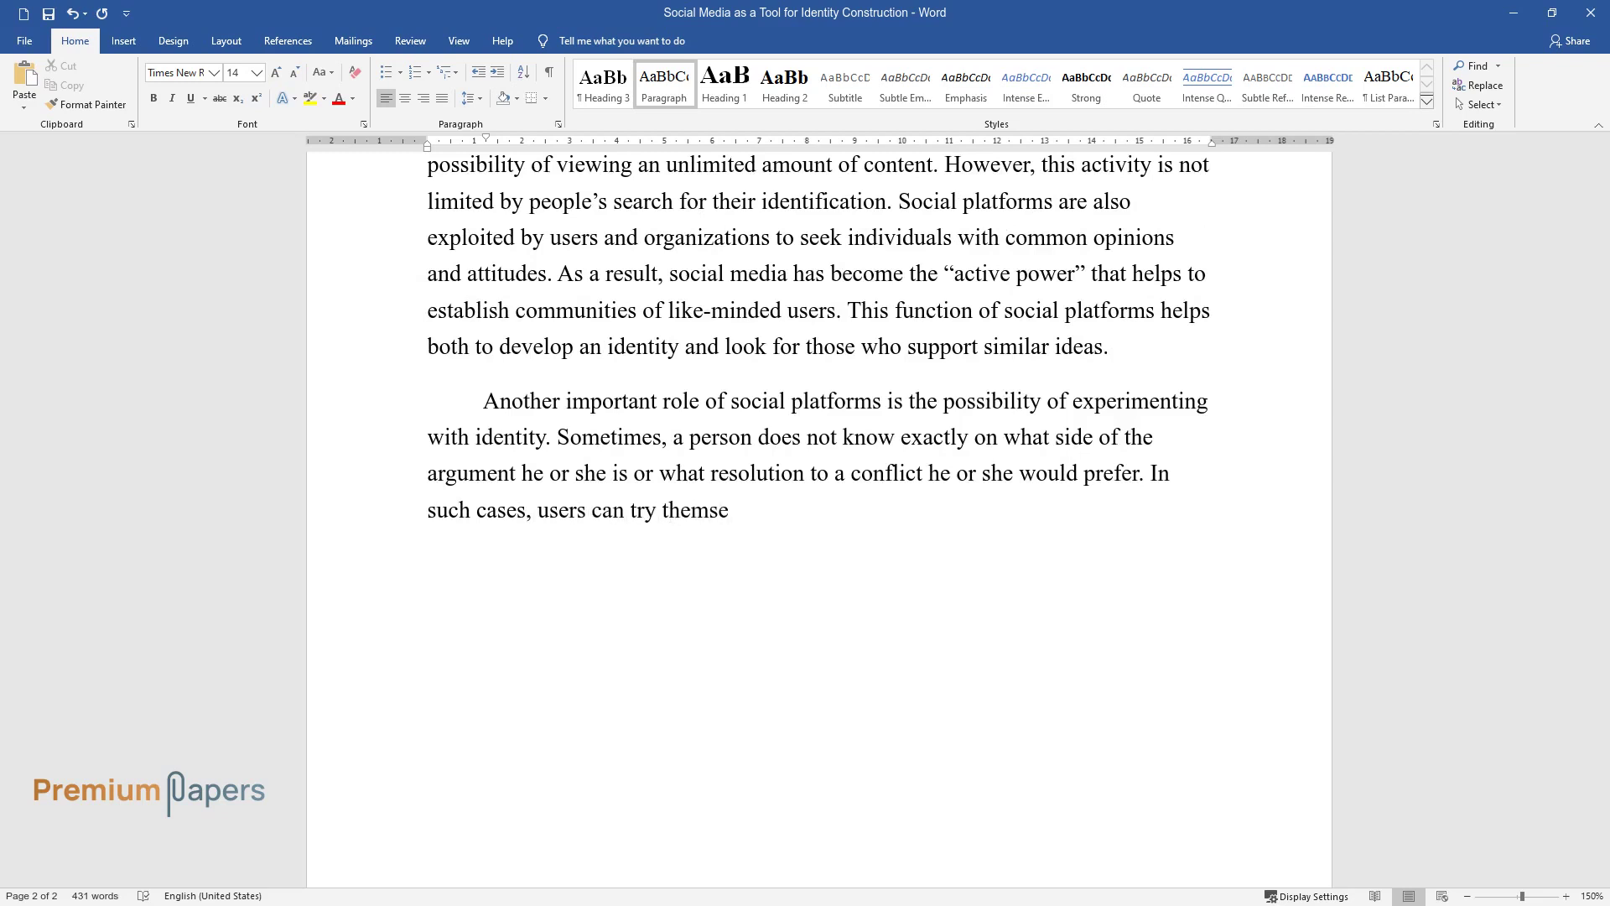
pyautogui.write('lves in different roles until the')
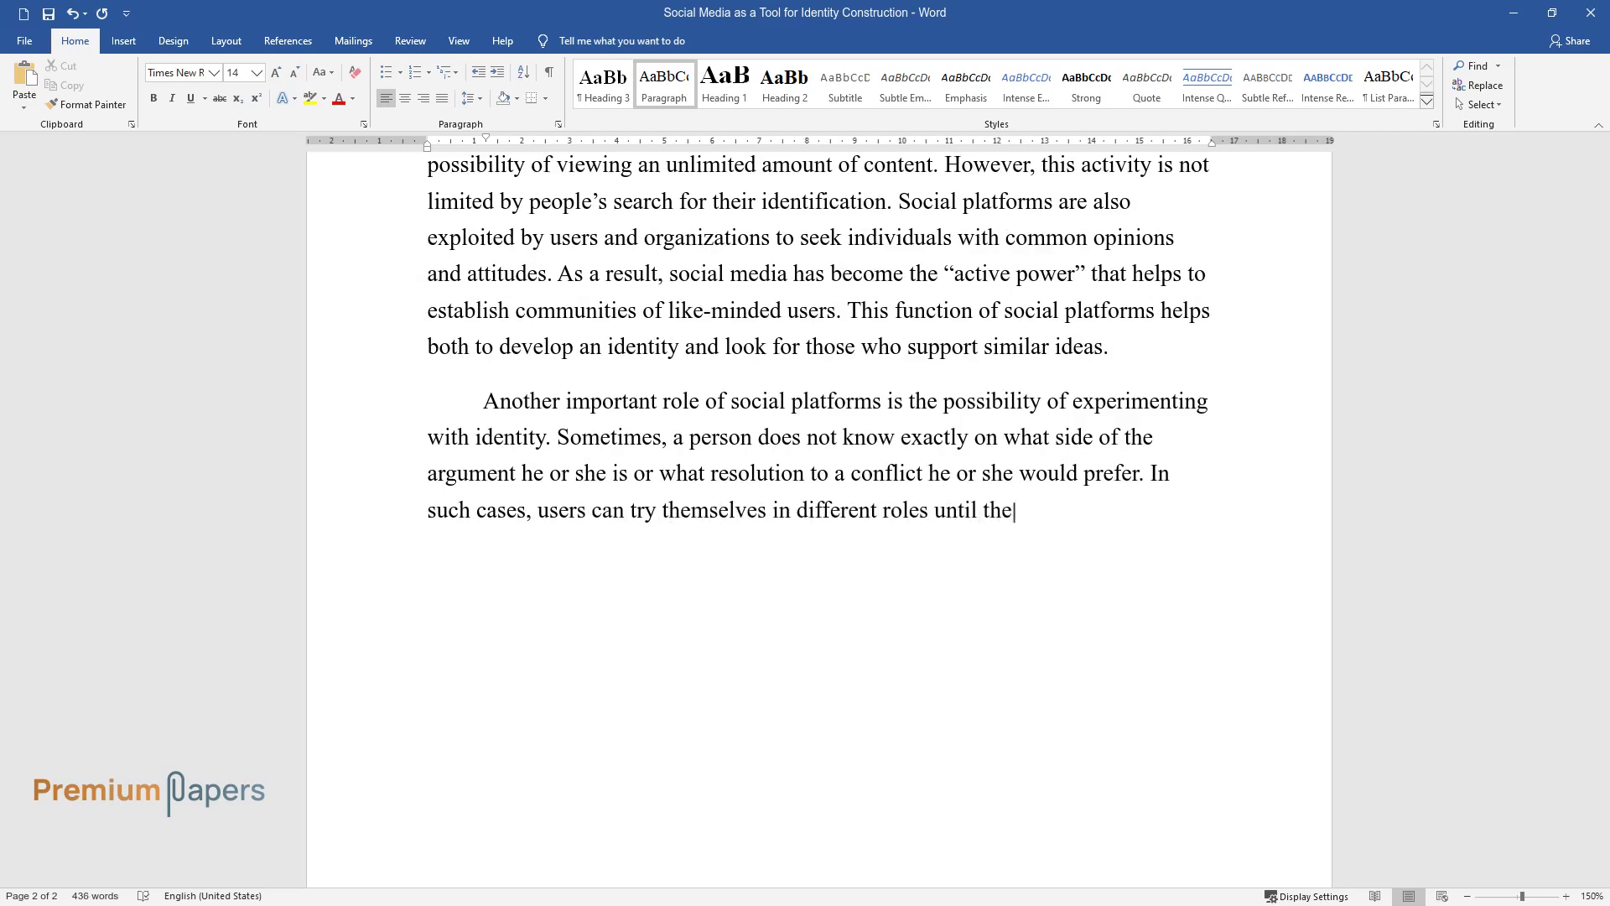
pyautogui.write('y make sure which one they prefer')
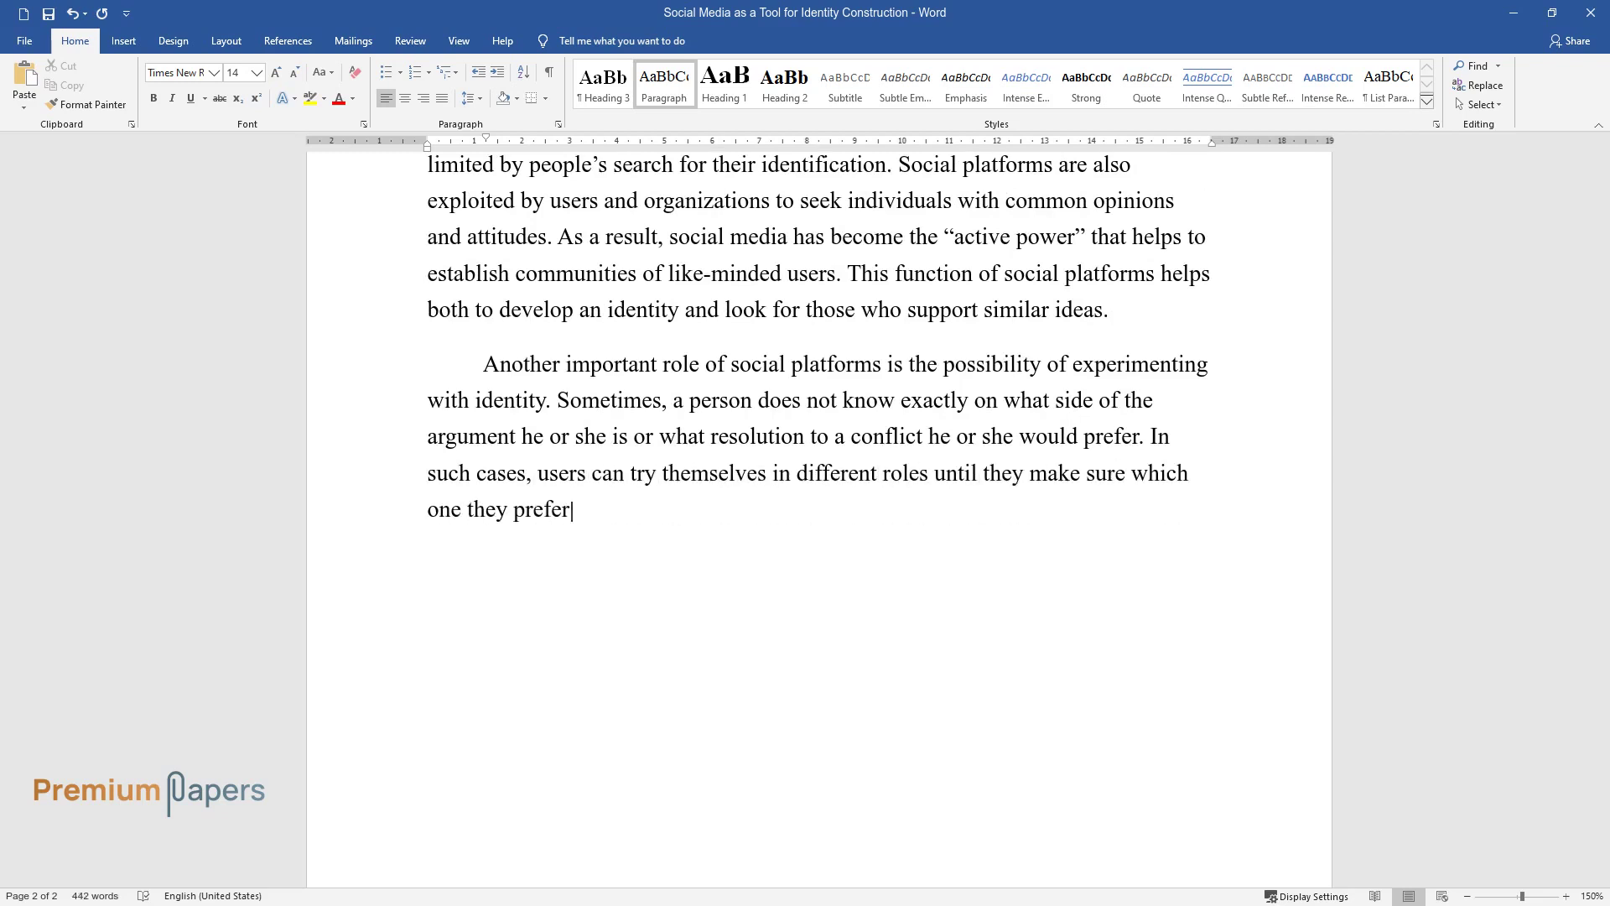
# Add the sentence "It is possible to join a variety of virtual communities and see which of them suits the person best."
pyautogui.write('. It is possible to join a variety')
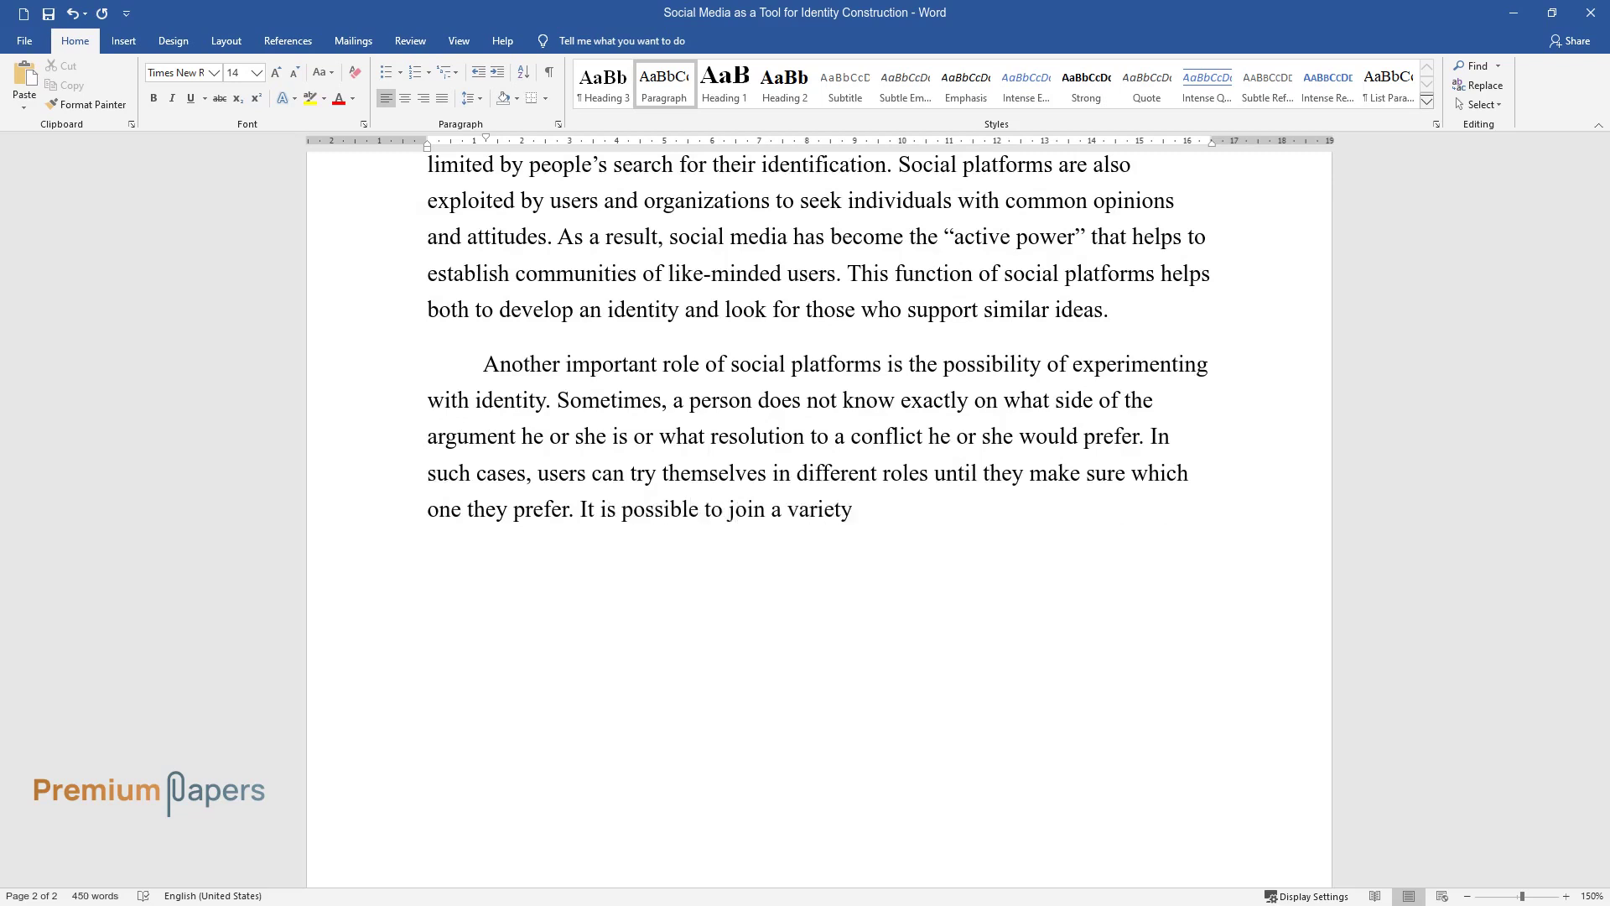
pyautogui.write(' of virtual communities and see w')
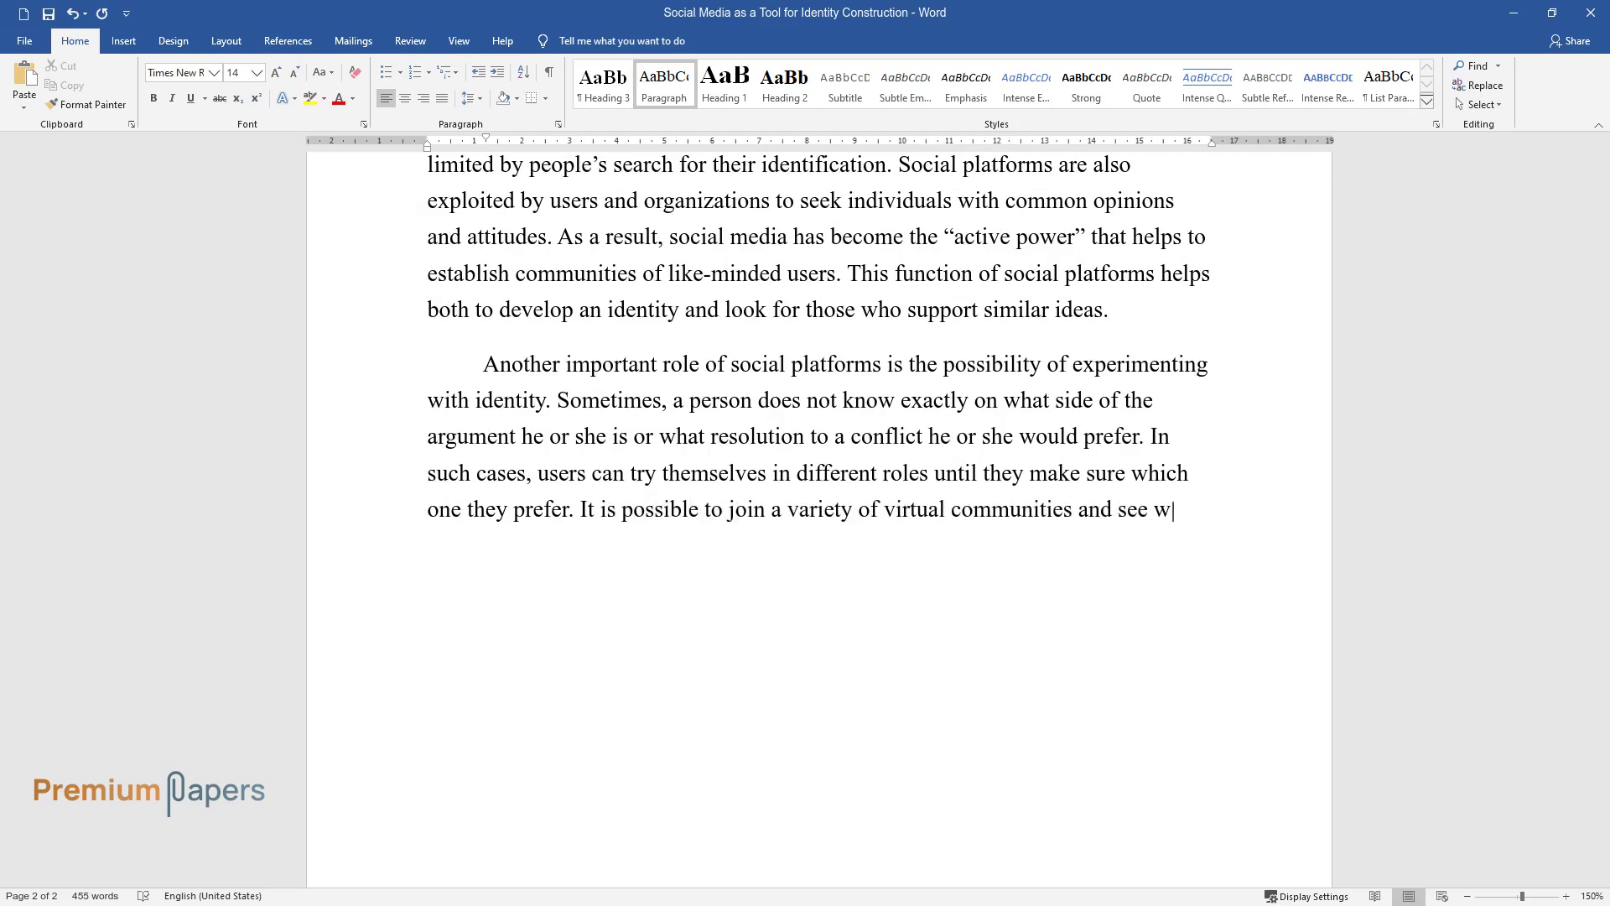
pyautogui.write('hich of them suits the person best')
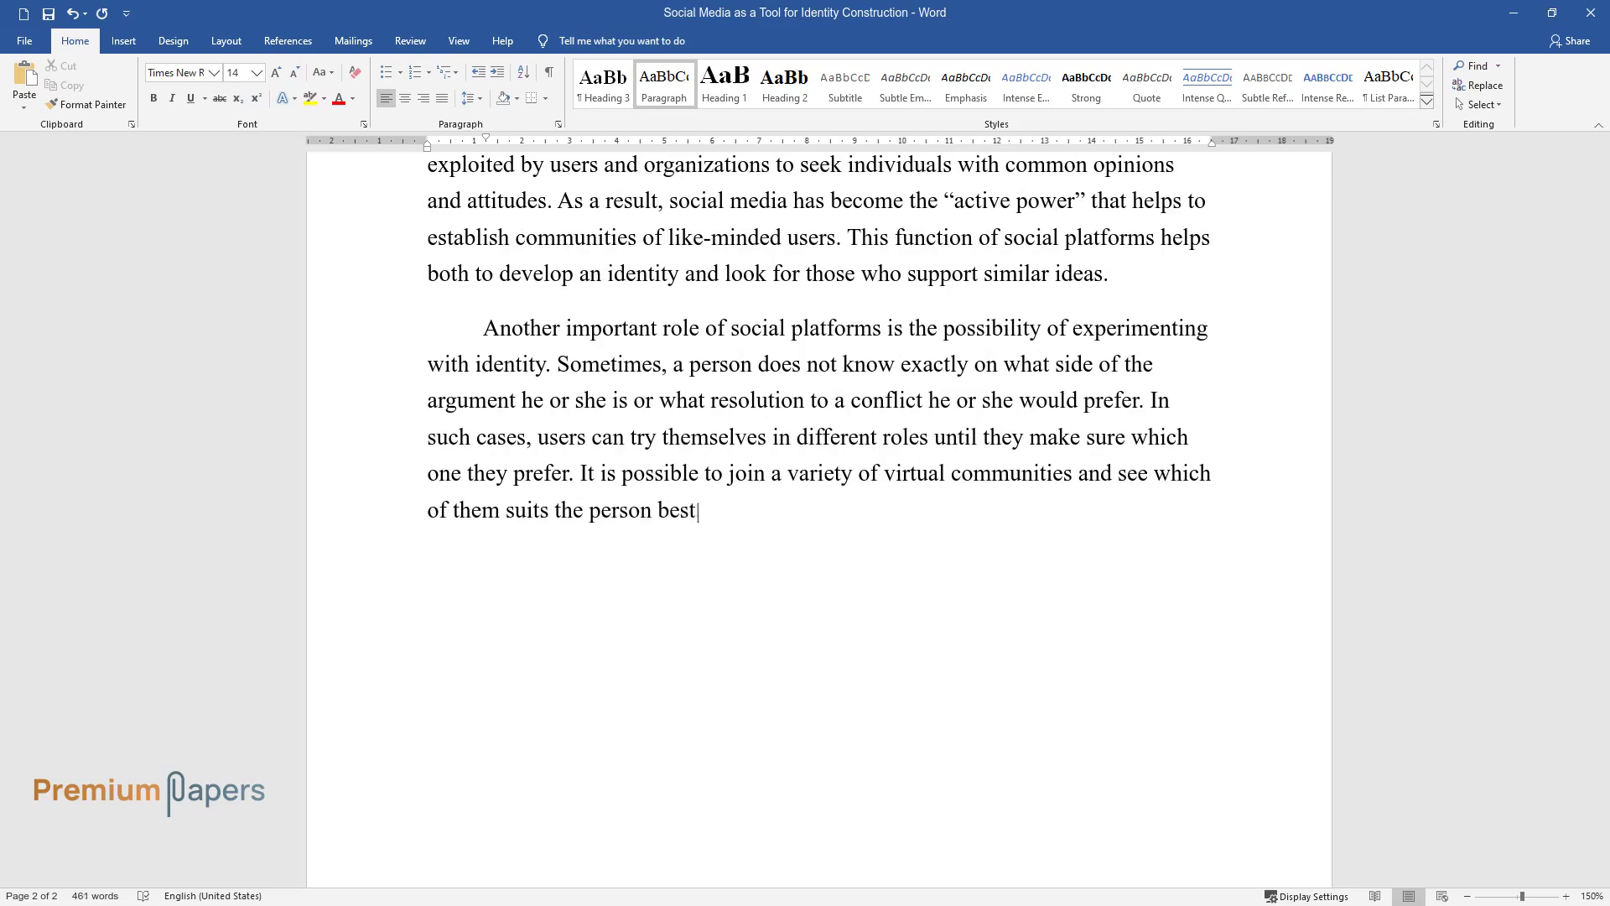
# Close the paragraph with "Experimentation, along with expression and exploration, helps individuals to establish their identities." and start a new one
pyautogui.write('. Experimentation, along with exp')
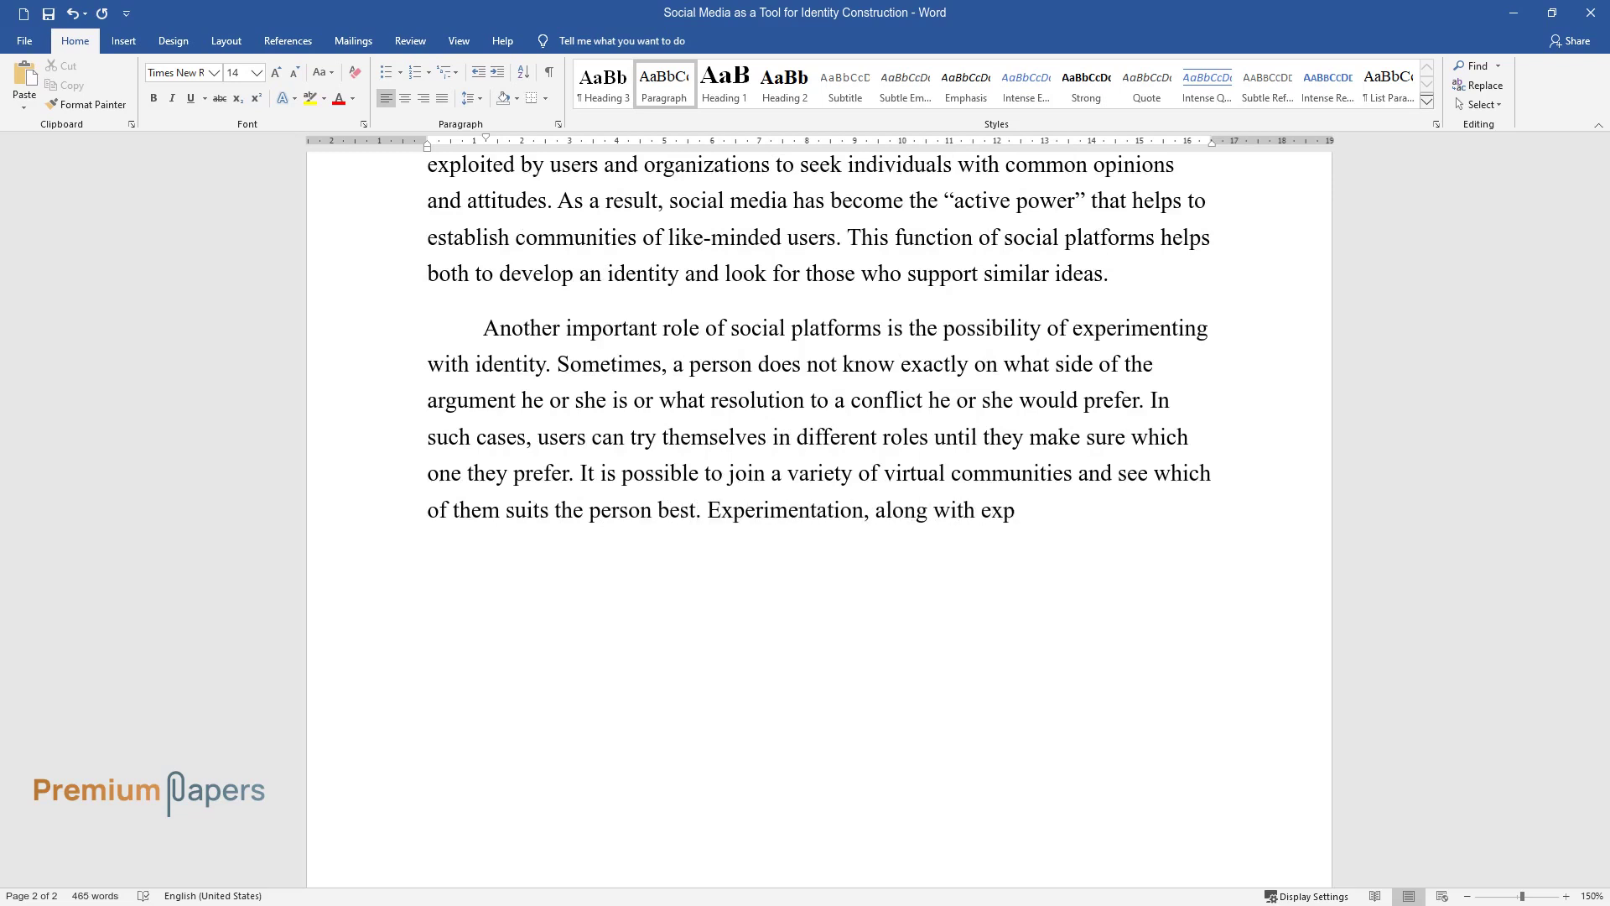
pyautogui.write('ression and exploration, helps in')
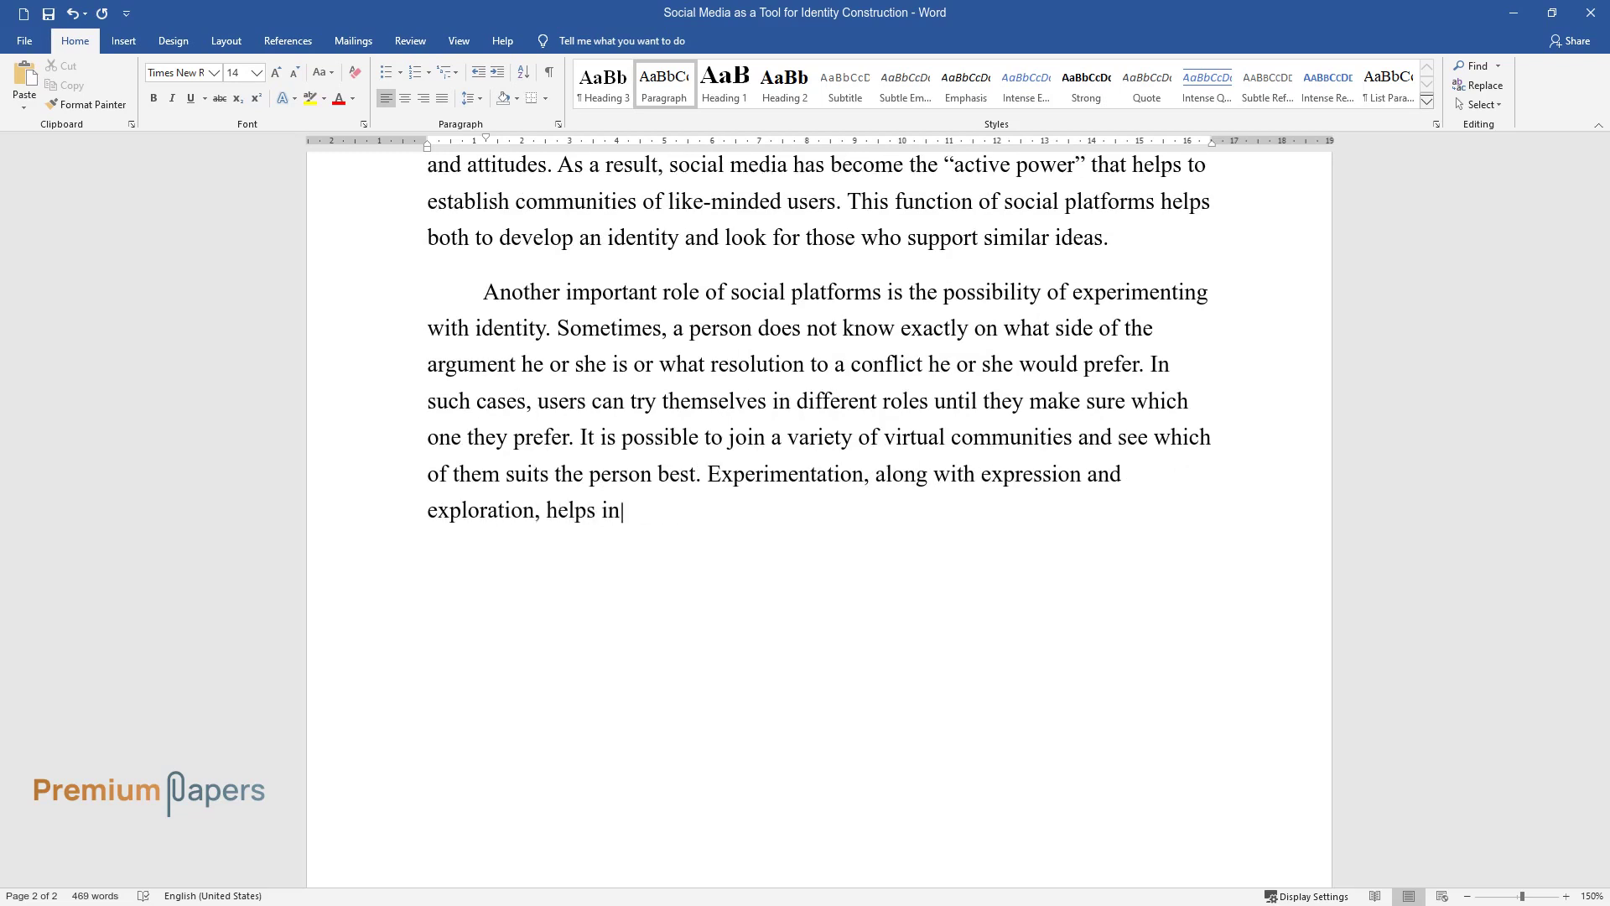
pyautogui.write('dividuals to establish their identities.')
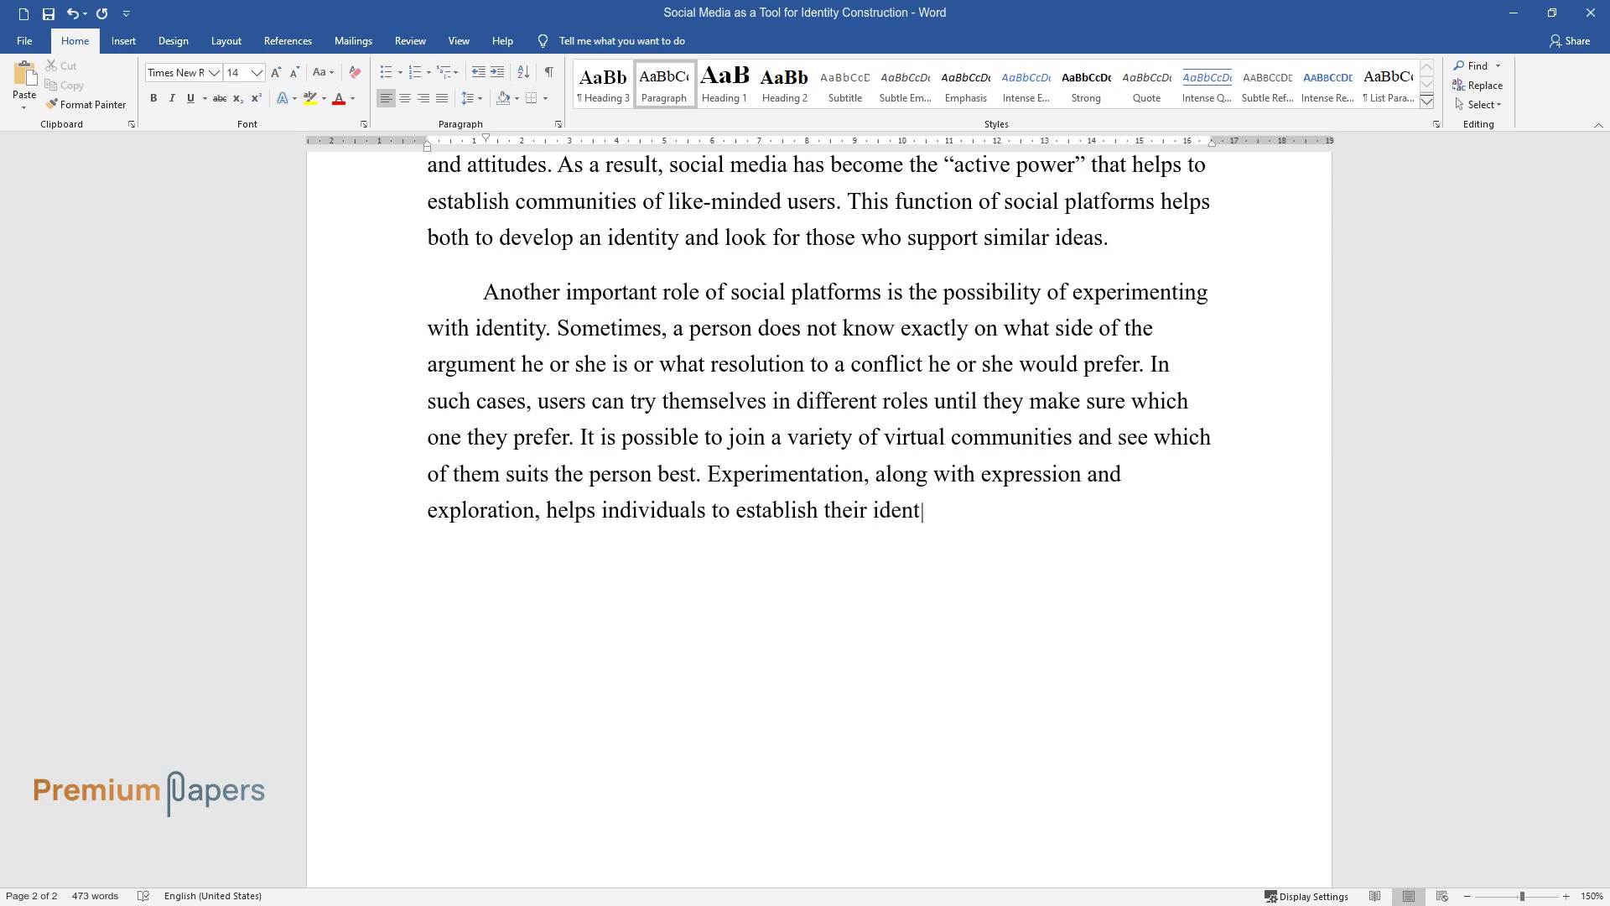
pyautogui.press('Return')
# Write "Because of the rapid development of social communities, there is a variety of words and word combinations employed to explain the terms associated with online identity."
pyautogui.write('Bec')
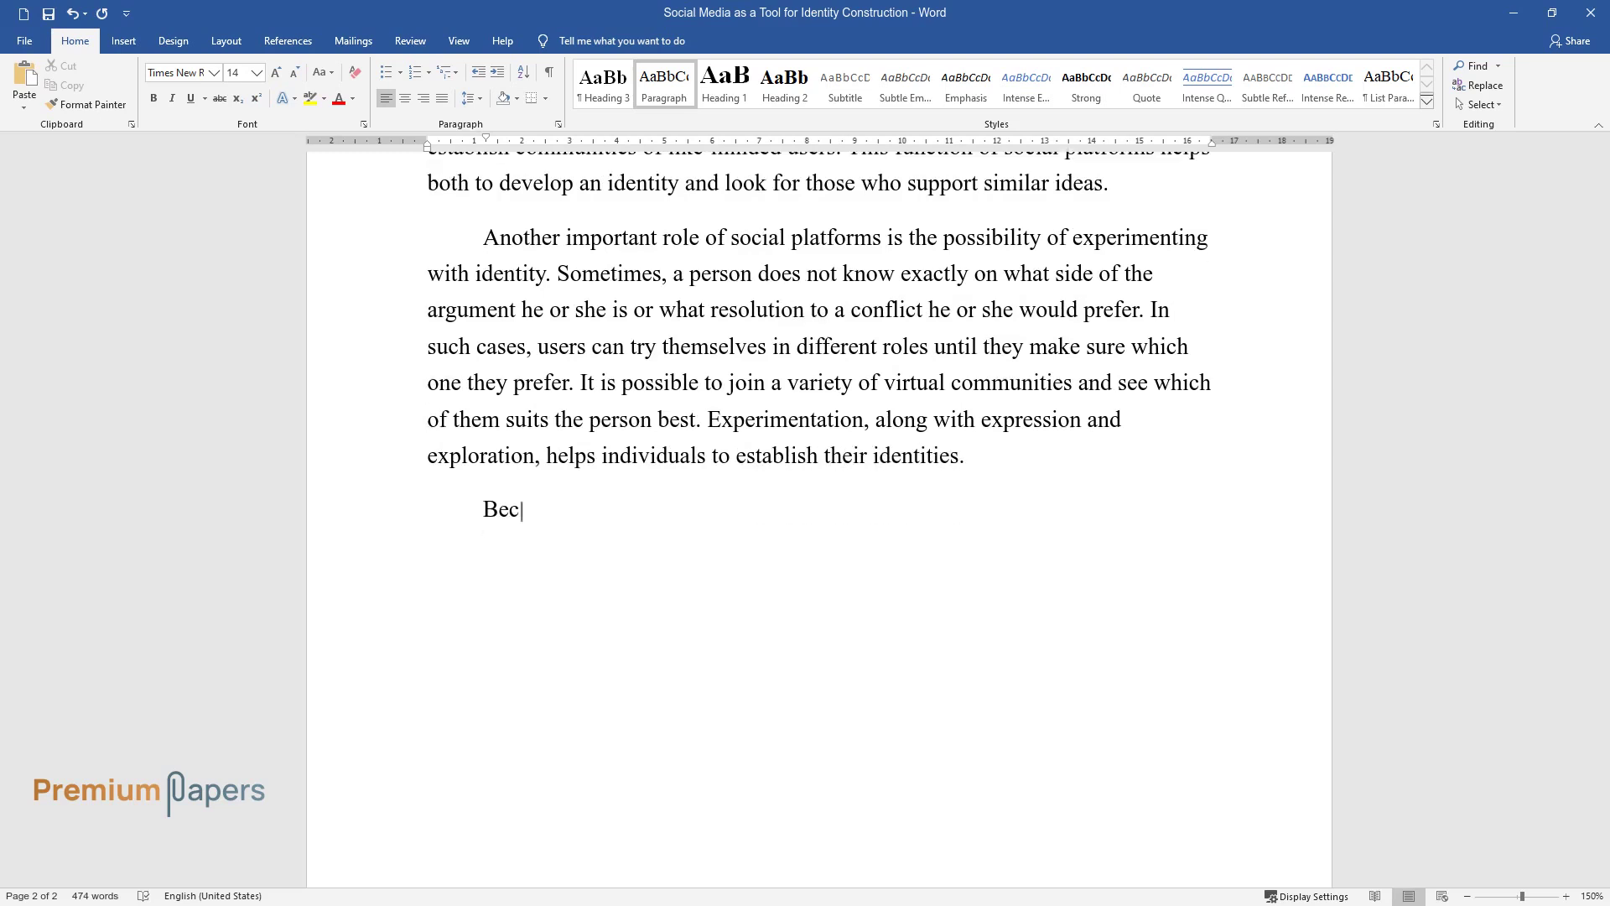
pyautogui.write('ause of the rapid development of s')
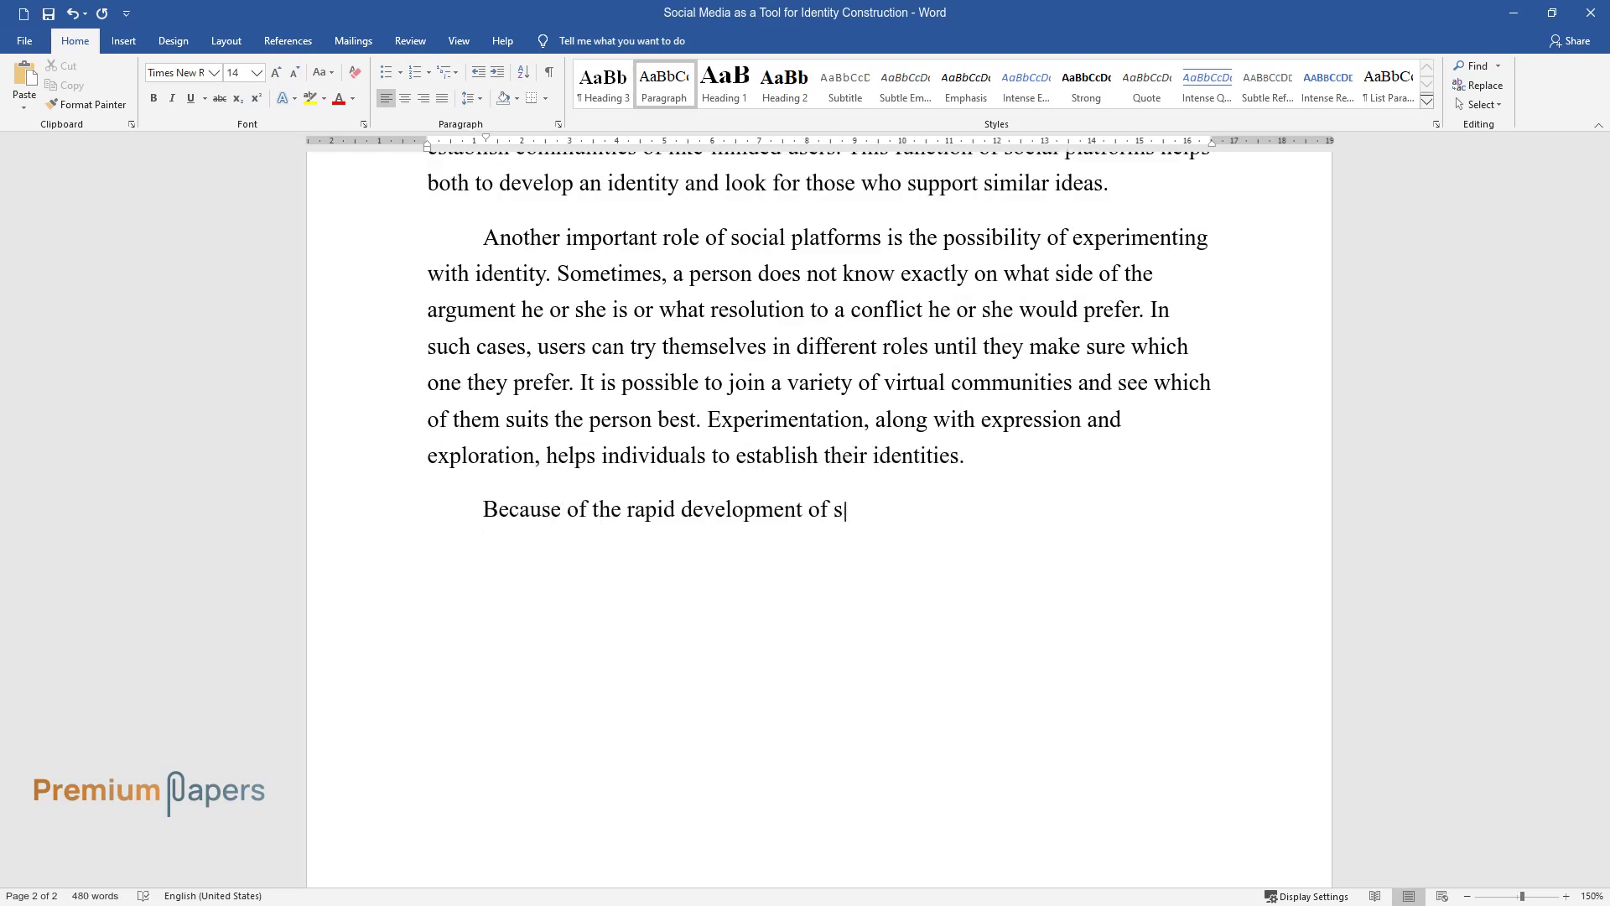
pyautogui.write('ocial communities, there is a vari')
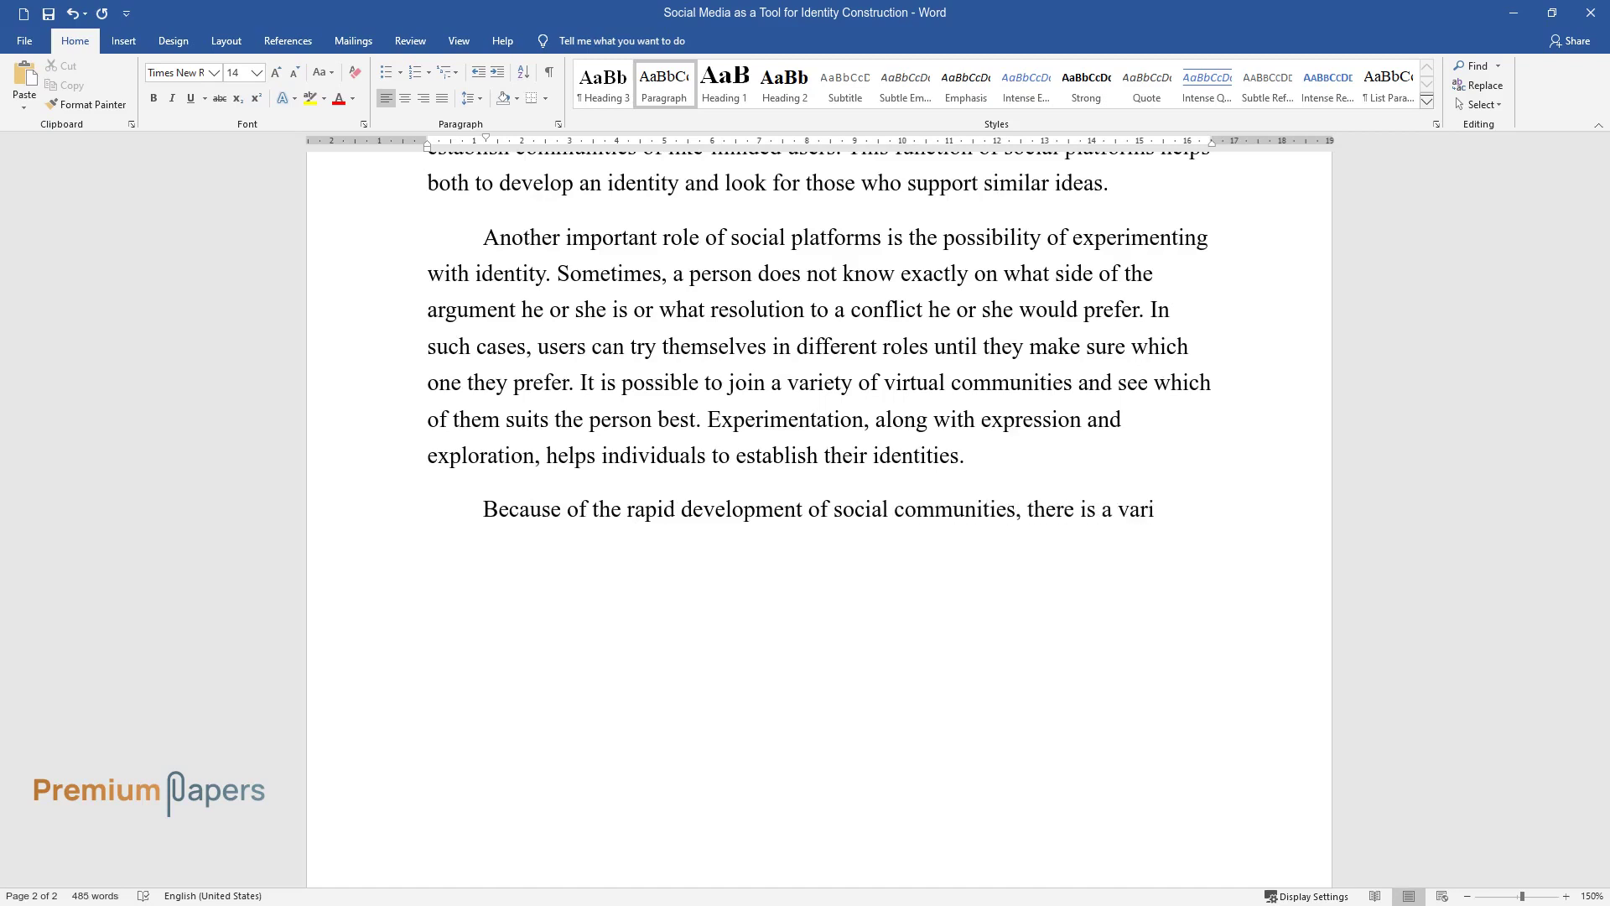
pyautogui.write('ety of words and word combinations')
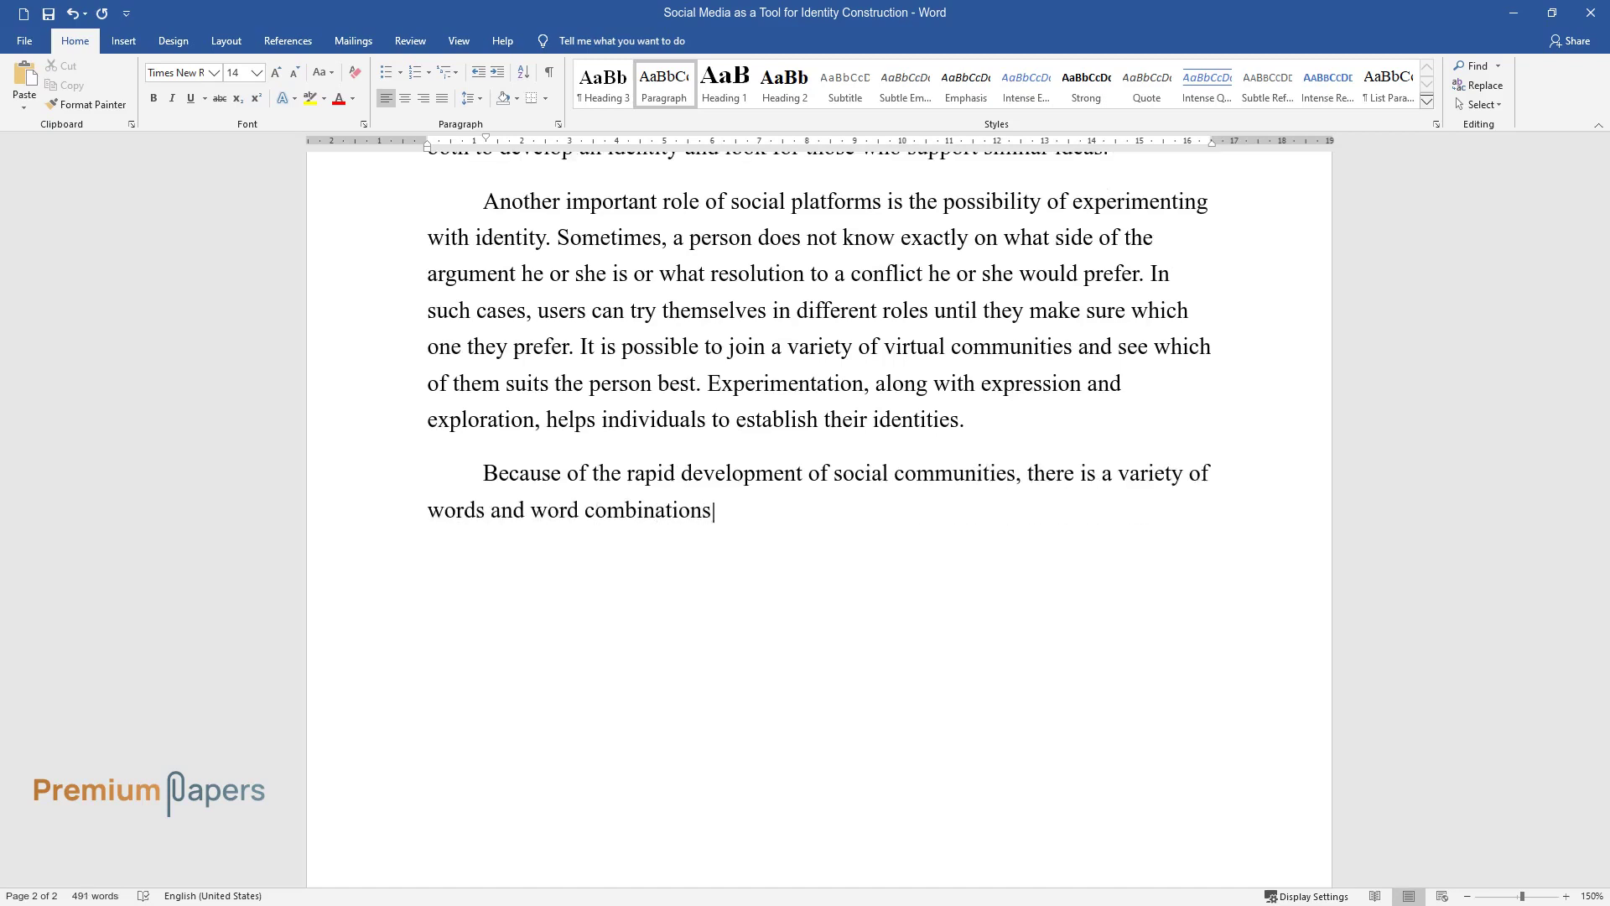
pyautogui.write(' employed to explain the terms ass')
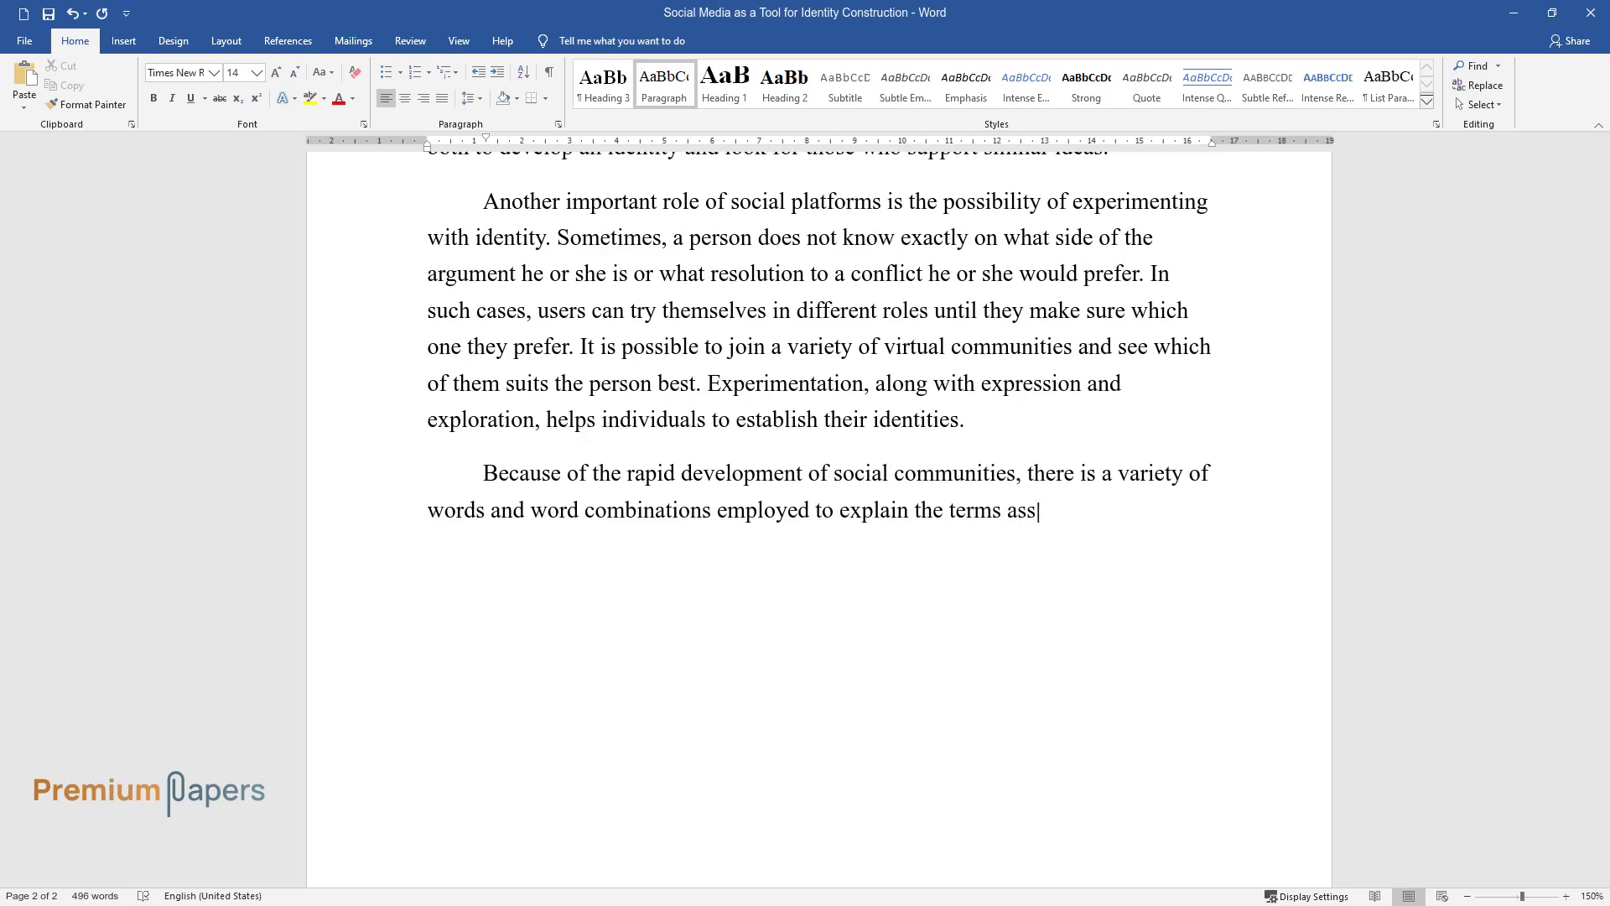
pyautogui.write('ociated with online identity. Such')
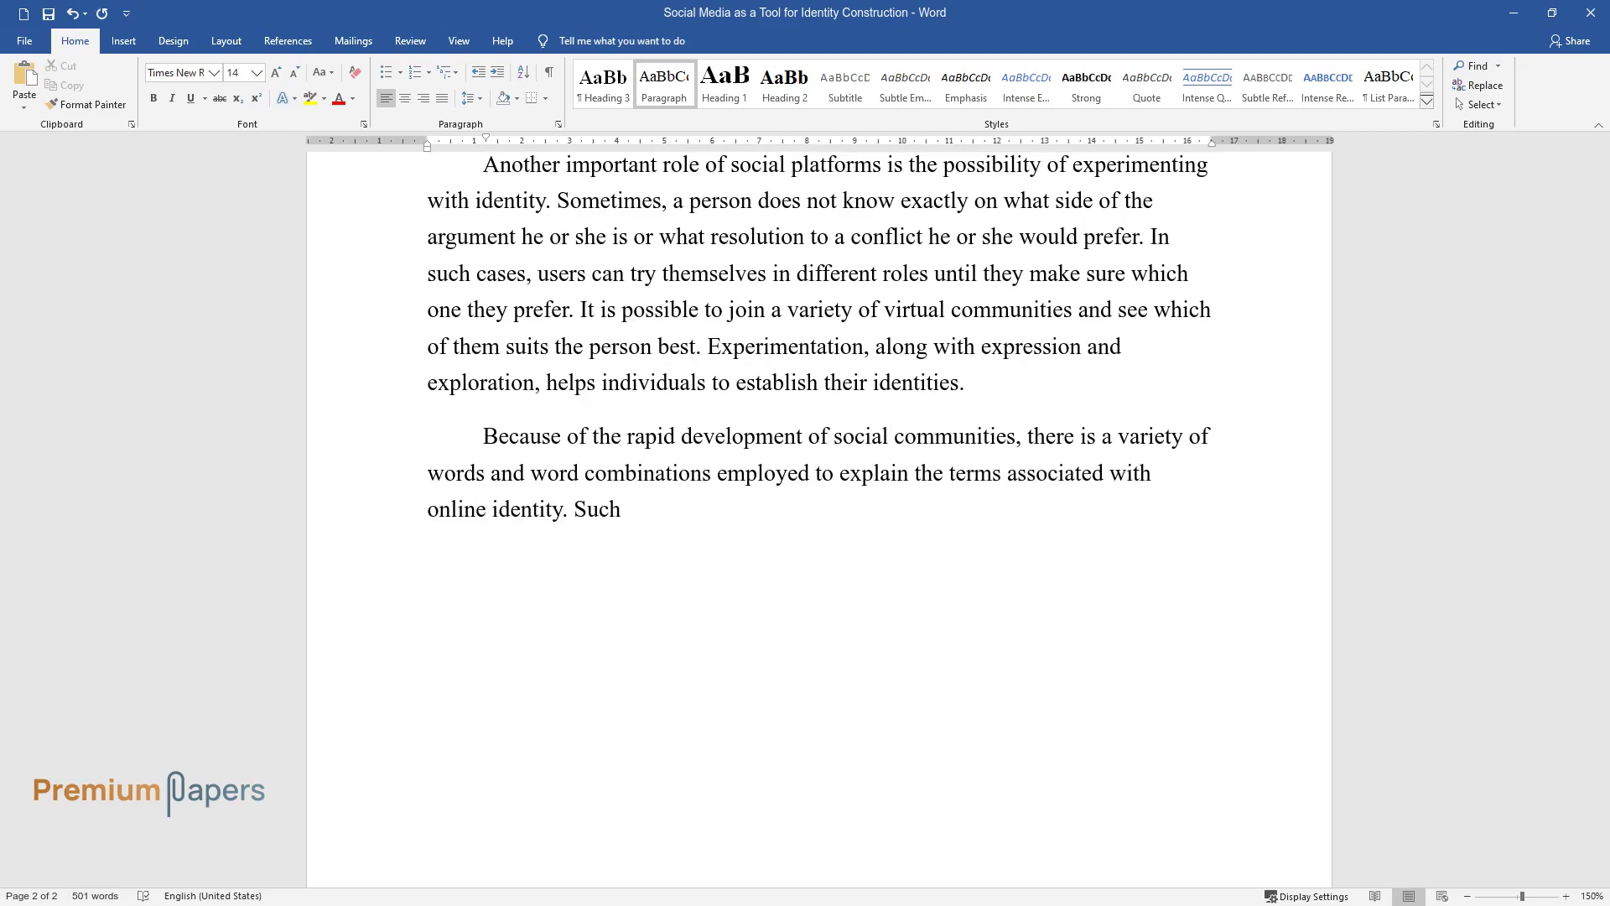
# Add the sentence "Such concepts as “digital identity,” “digital rights and liabilities,” “digital health,” and others are actively used concerning social media."
pyautogui.write(' concepts as "digital identity," "')
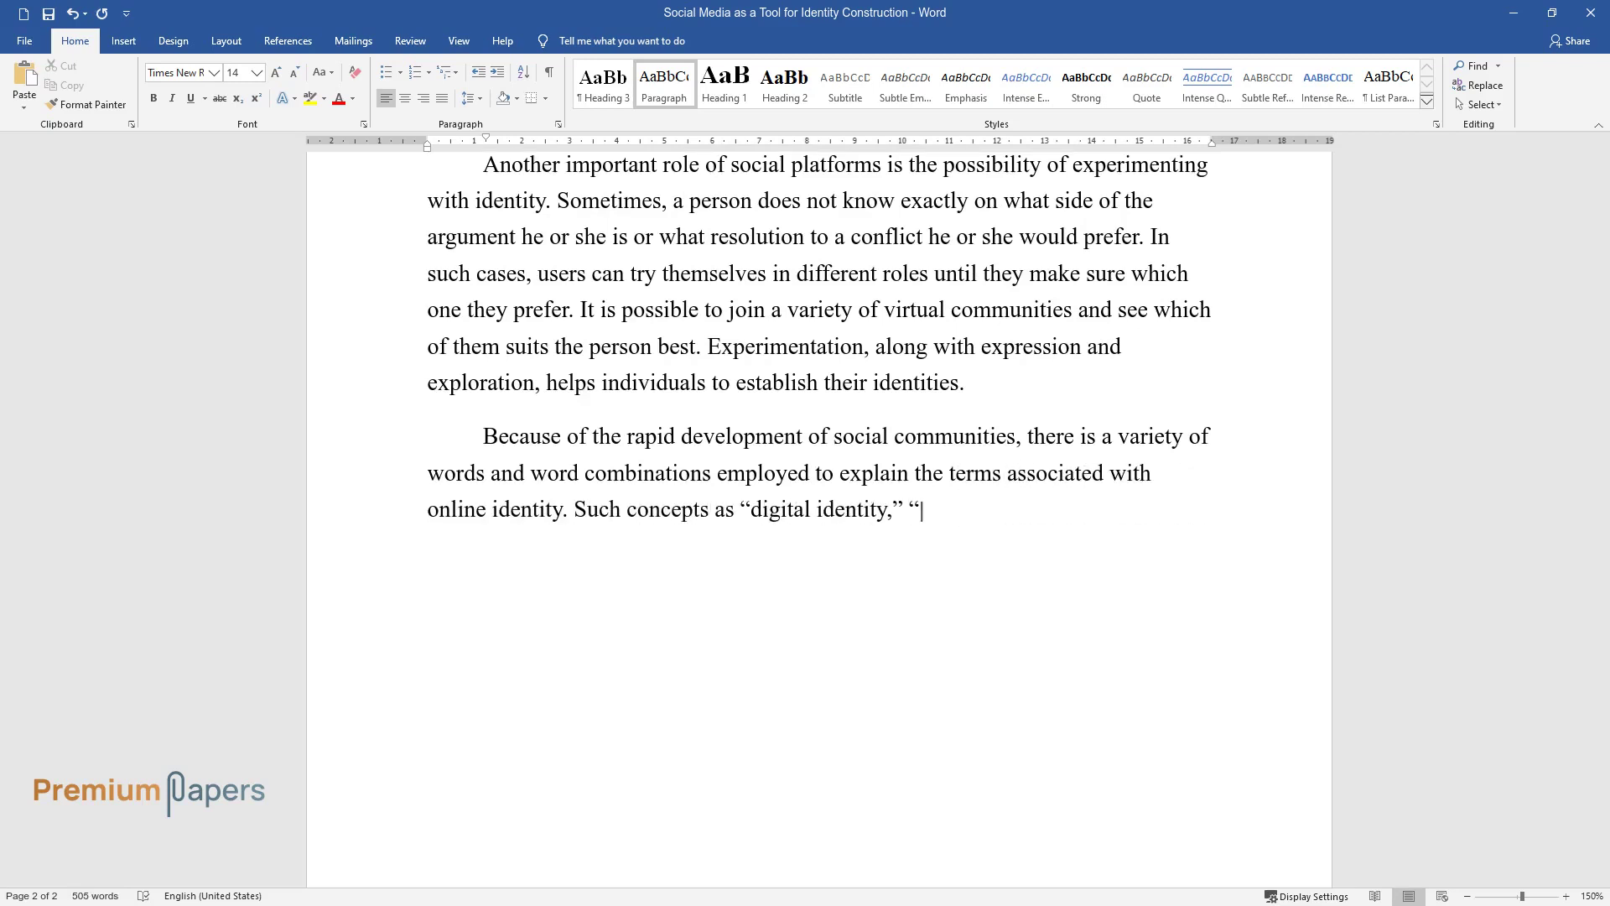
pyautogui.write('digital rights and liabilities," ')
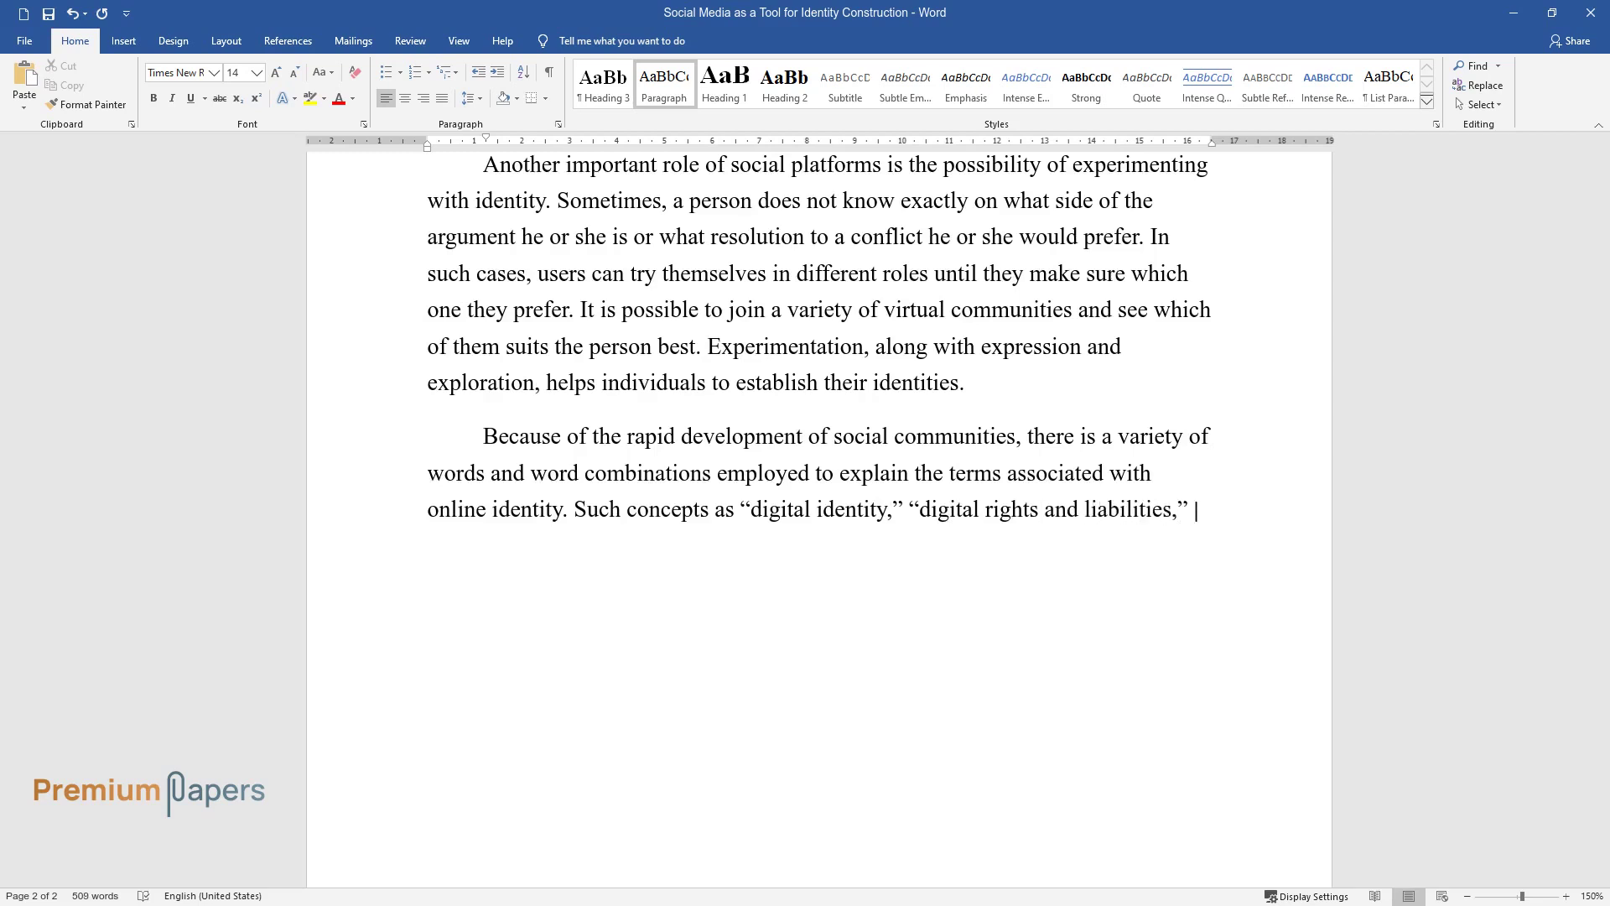
pyautogui.write('"digital health," and others are ac')
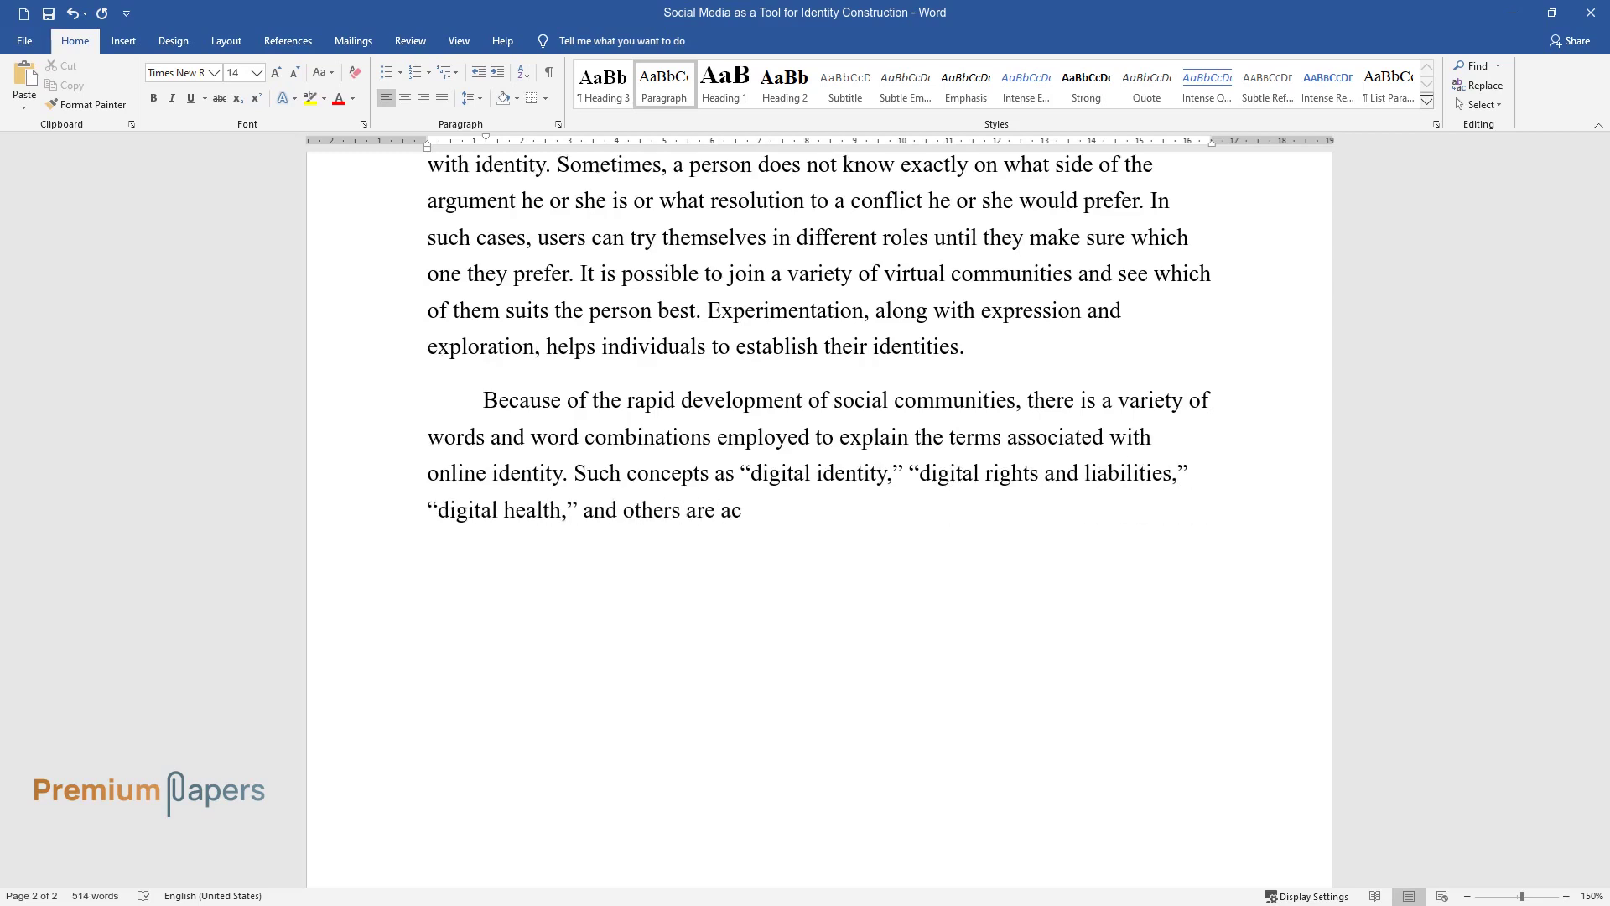
pyautogui.write('tively used concerning social med')
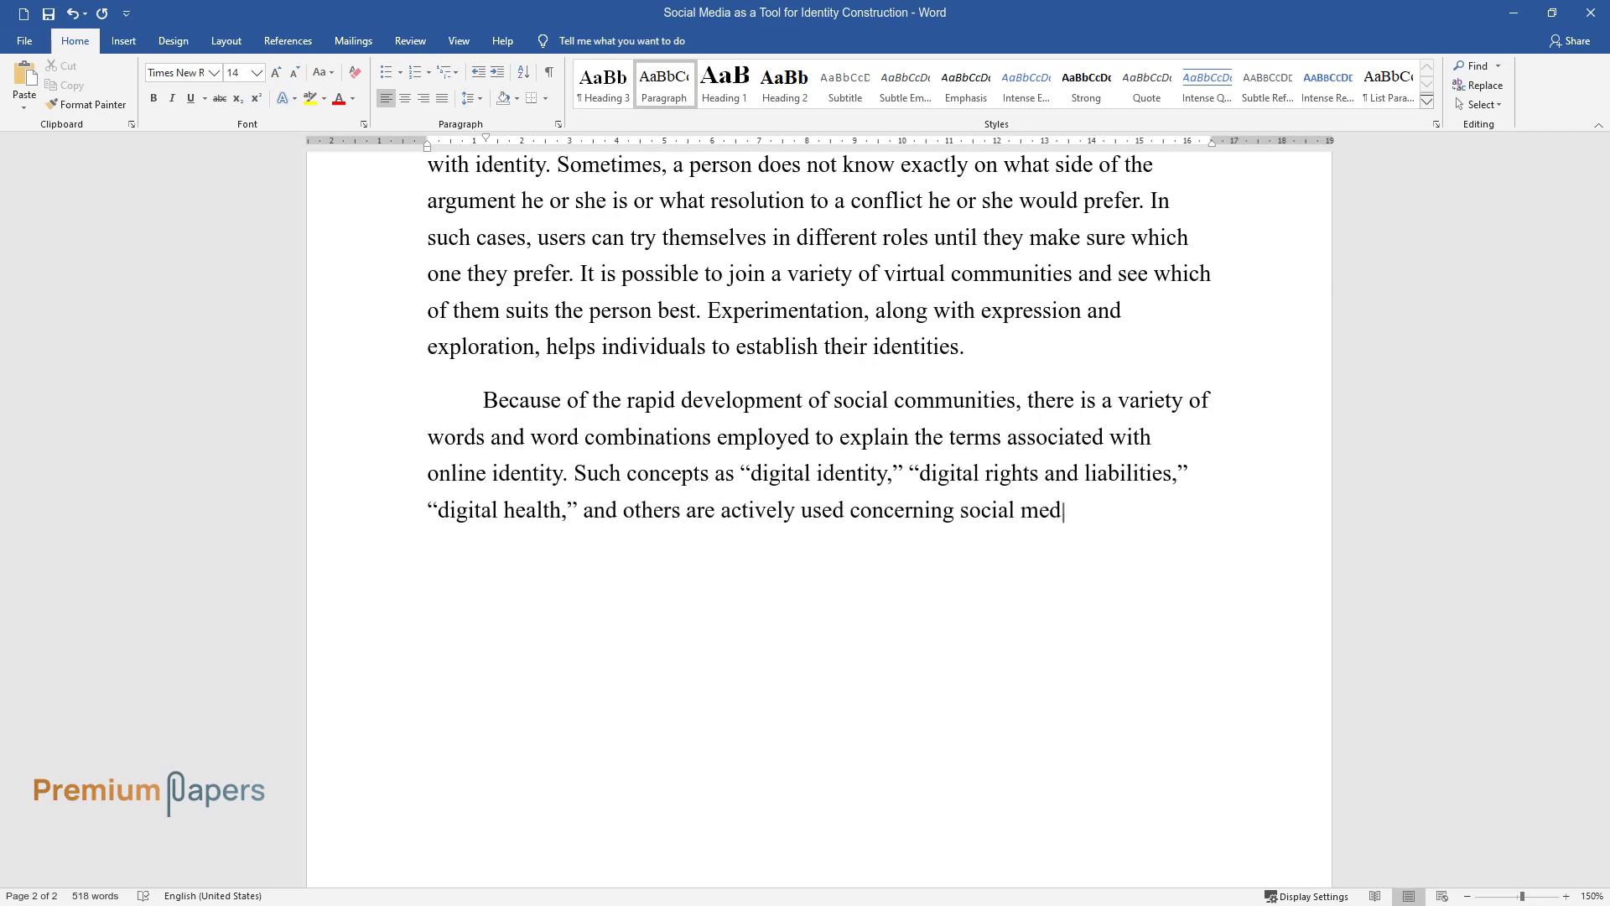
# End the paragraph with "These neologisms indicate that the Internet has become an inseparable element in the process of defining identity."
pyautogui.write('ia. These neologisms indicate that')
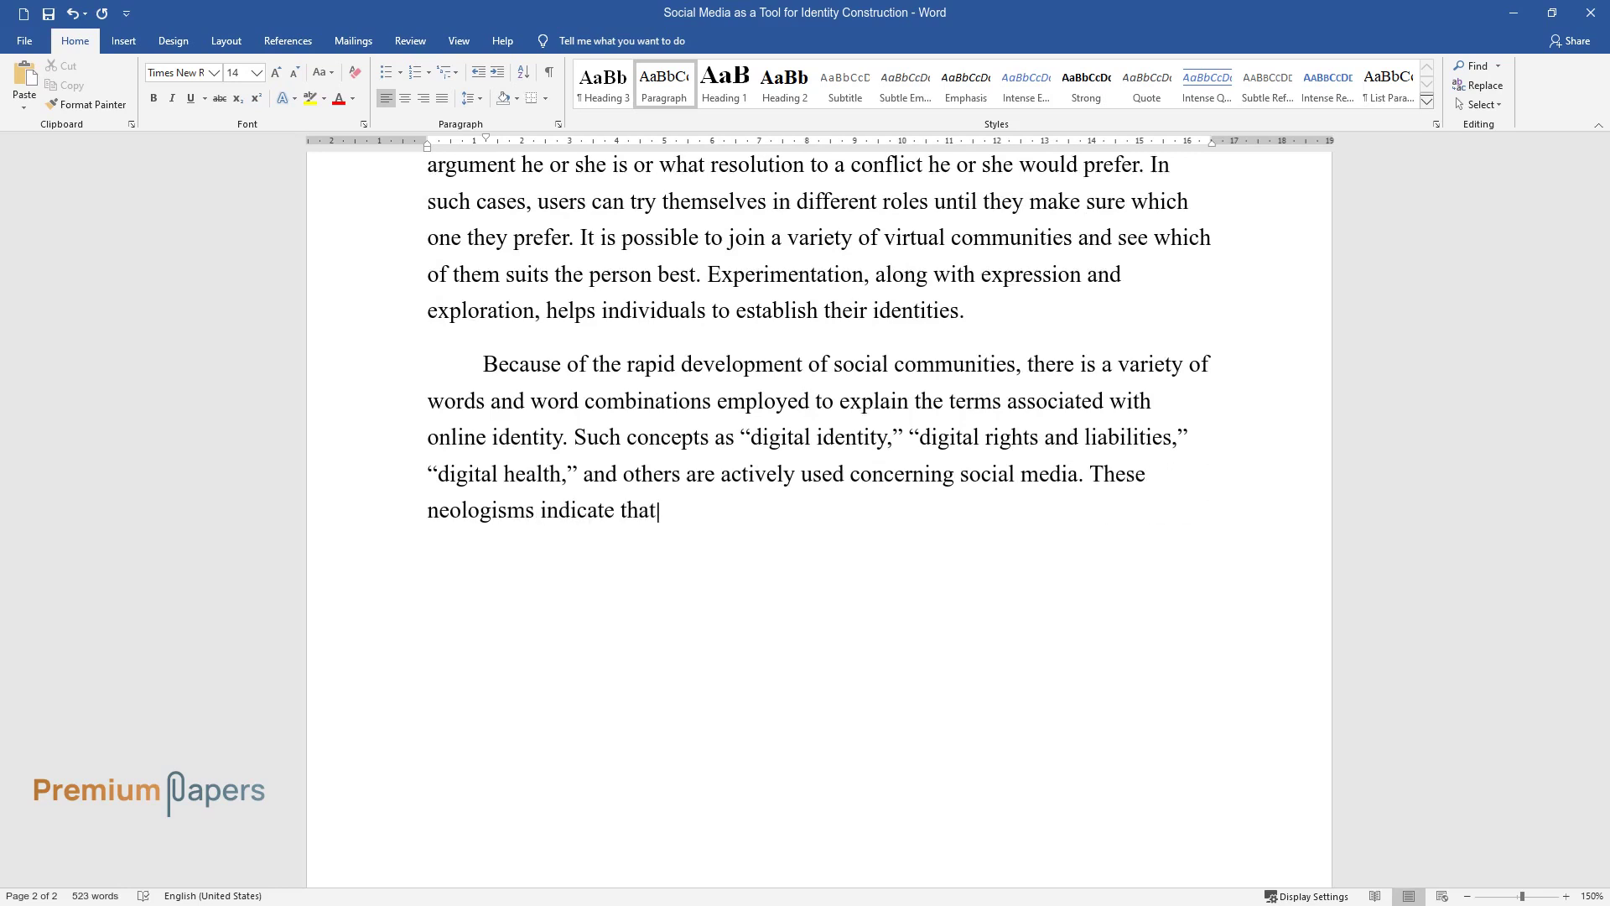
pyautogui.write(' the Internet has become an insepa')
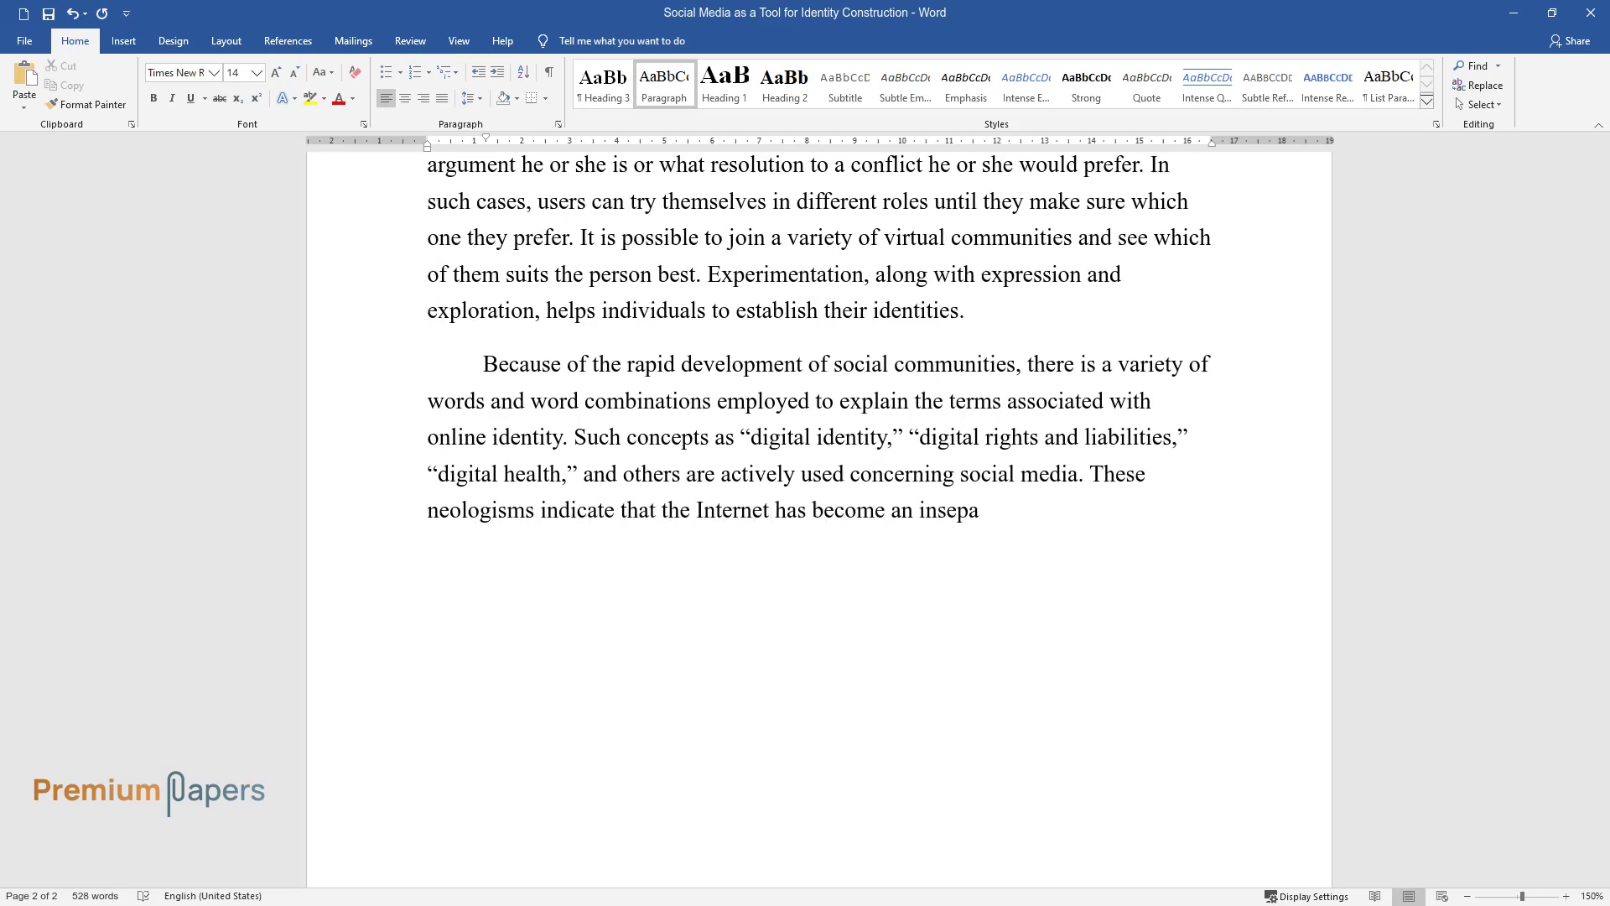
pyautogui.write('rable element in the process of defining id')
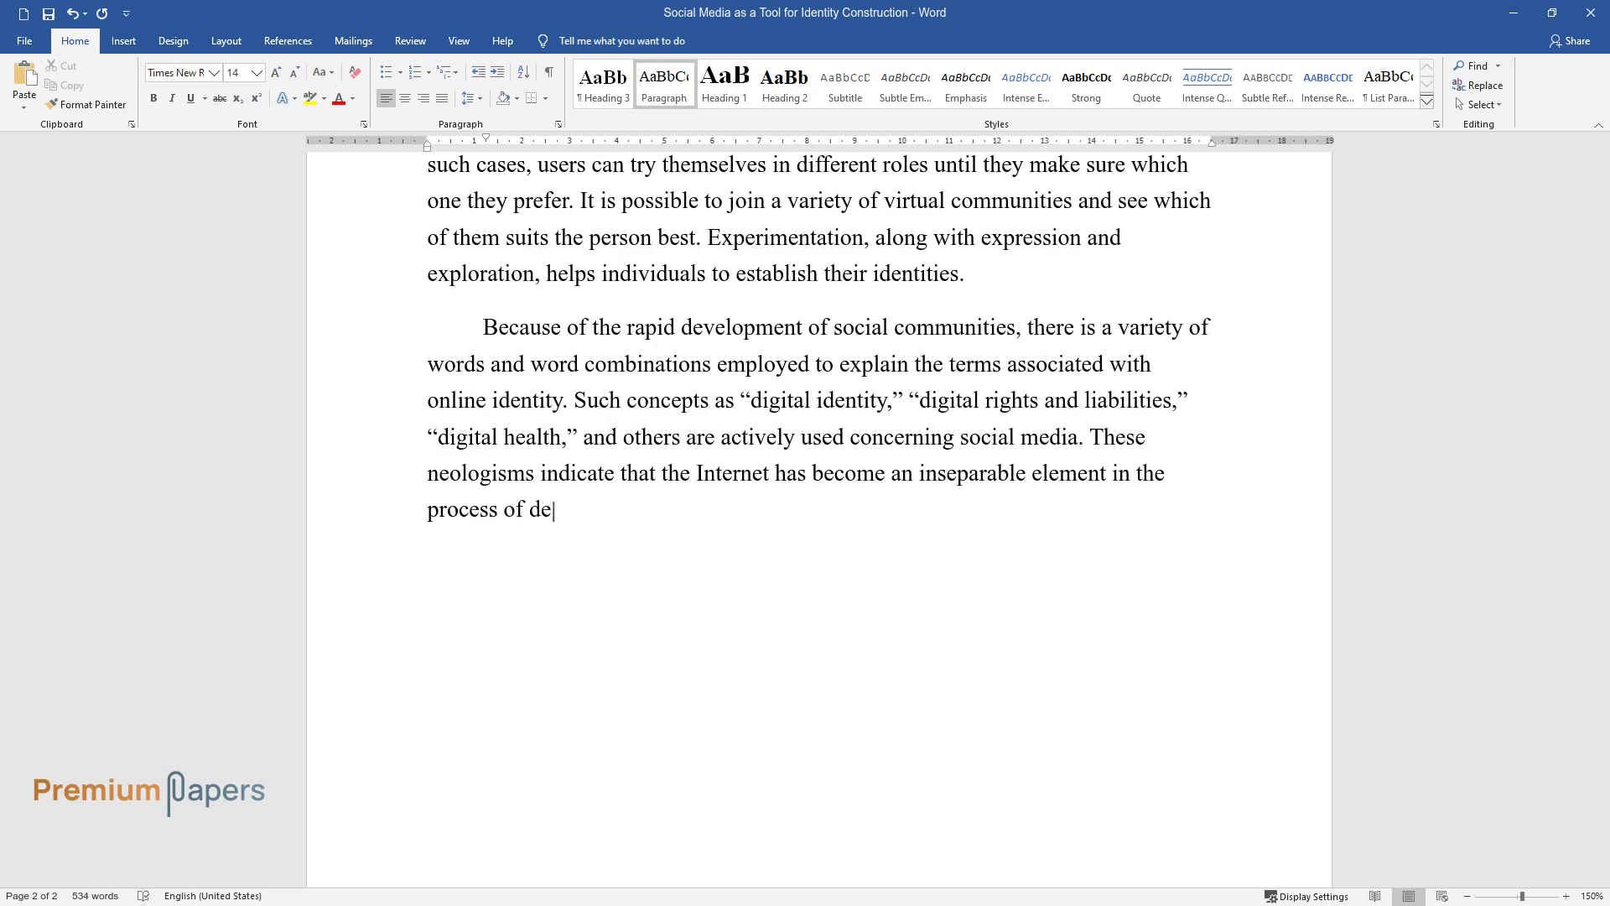
pyautogui.write('entity.')
# Add a "Conclusion" heading in the Heading 2 style and start a body paragraph below it
pyautogui.press('Return')
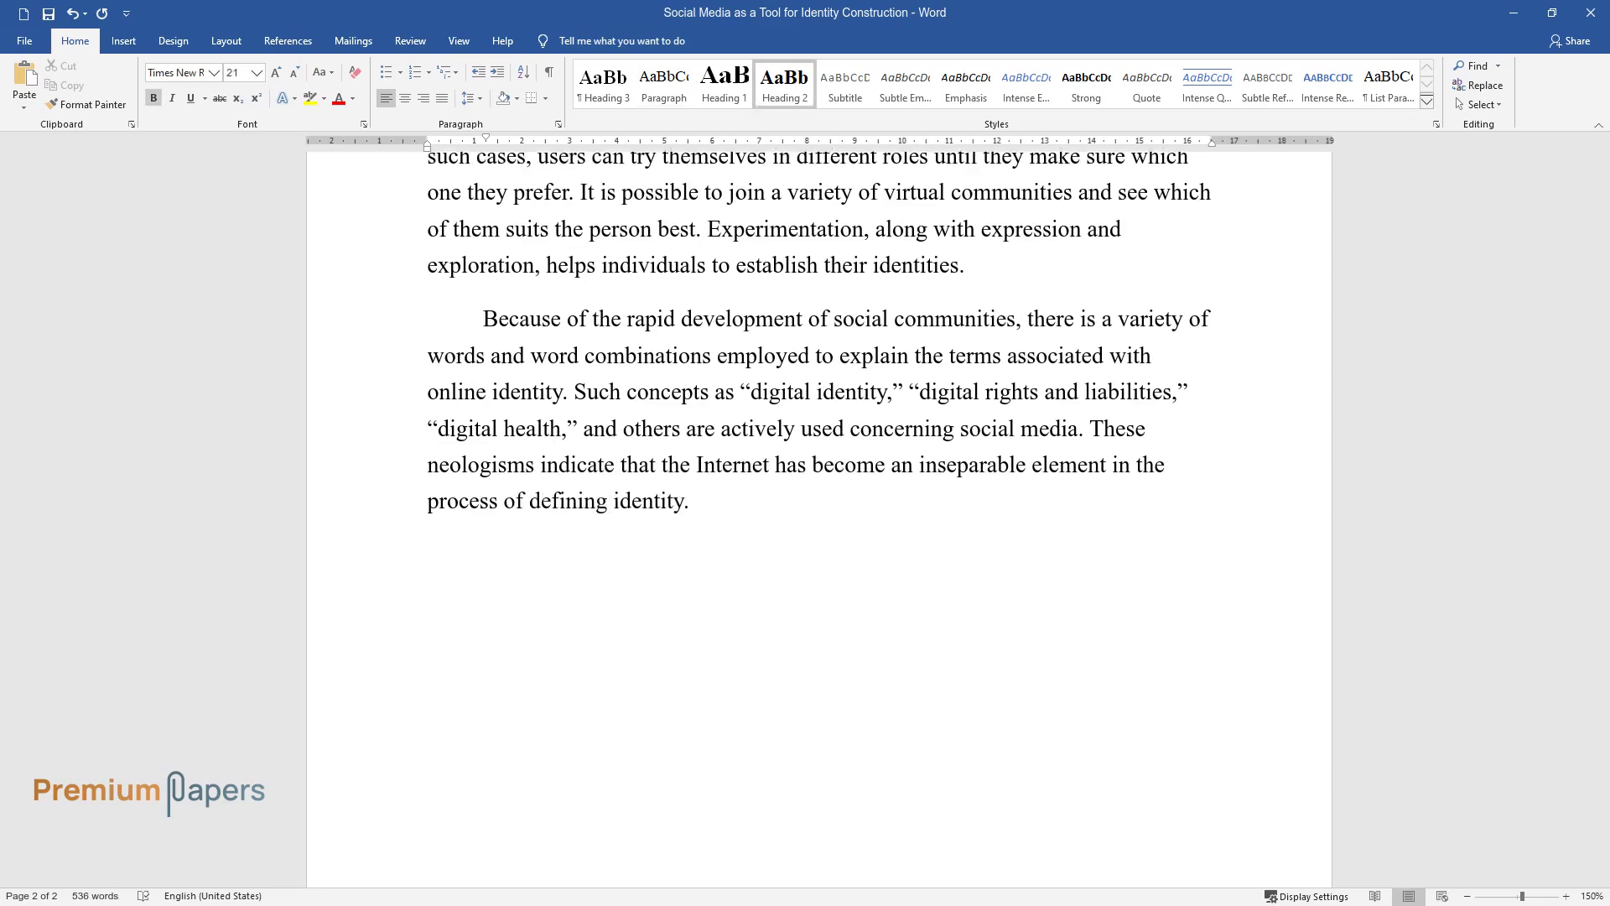
pyautogui.write('Conclusion')
pyautogui.press('Return')
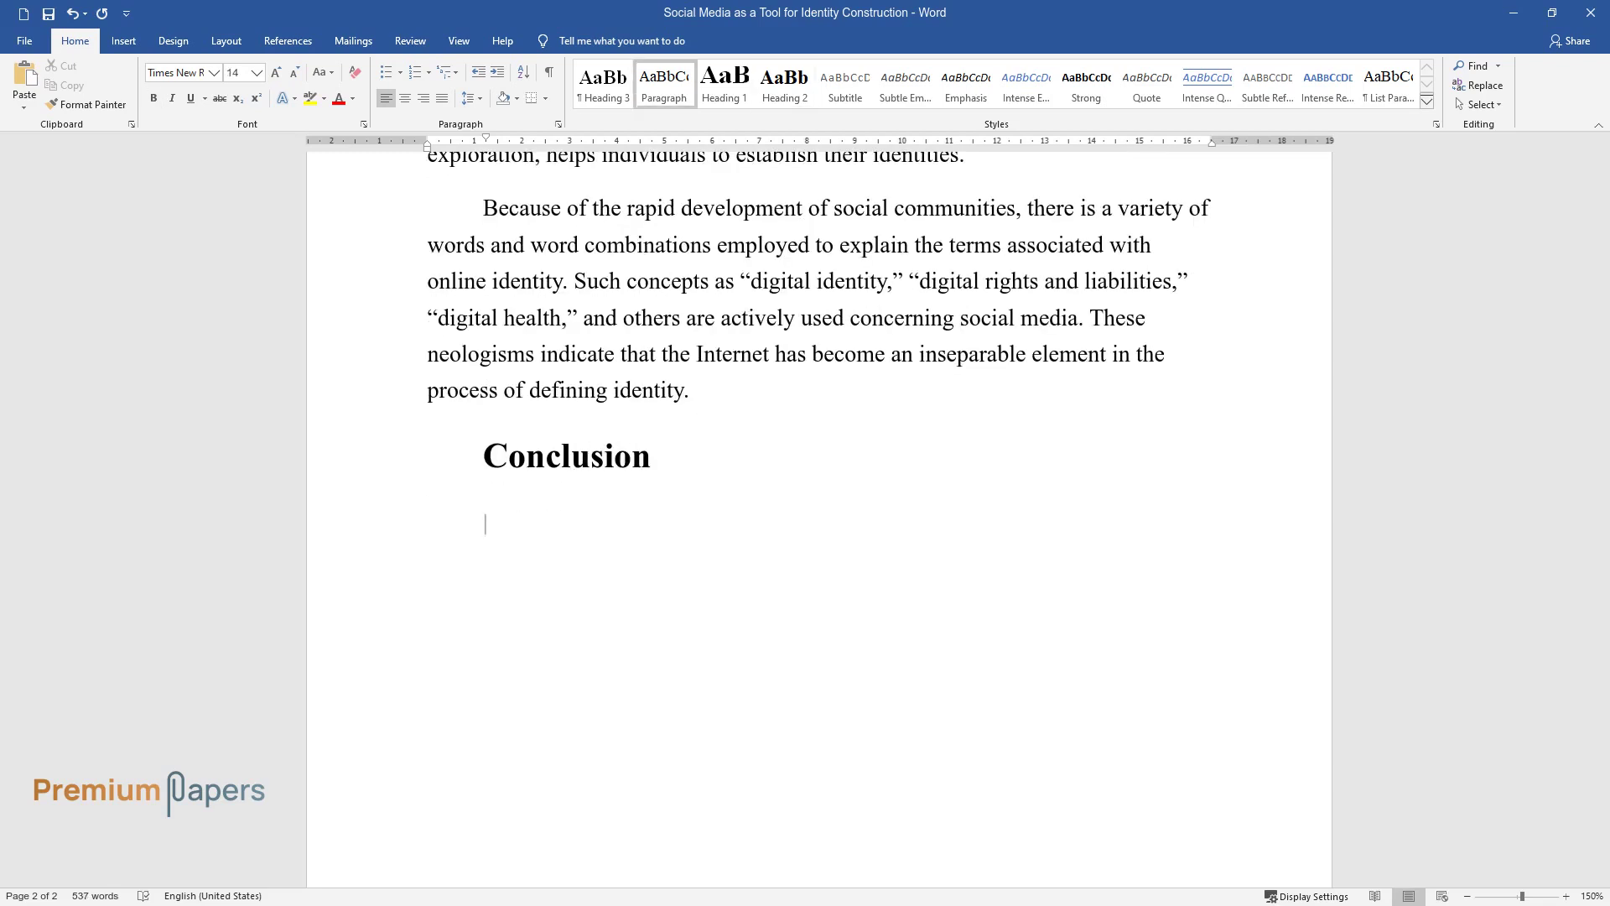
# Begin the conclusion with "Identity is a crucial component of any person’s life, the process of defining which may be promoted by social media."
pyautogui.write('Identity is a crucial')
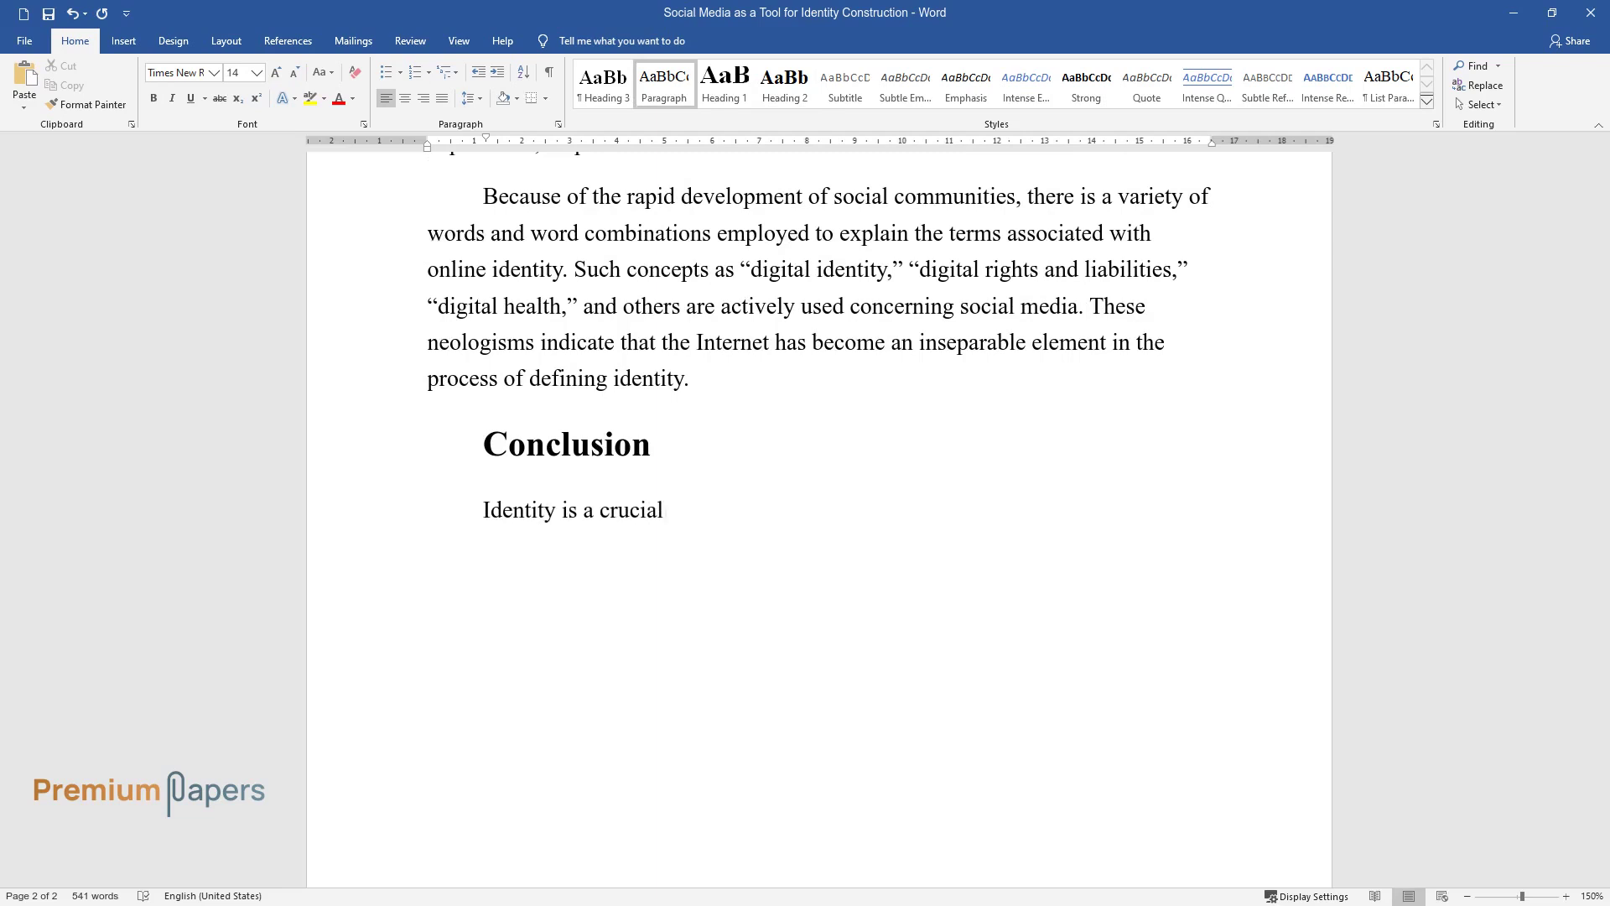
pyautogui.write(" component of any person's life, the process of de")
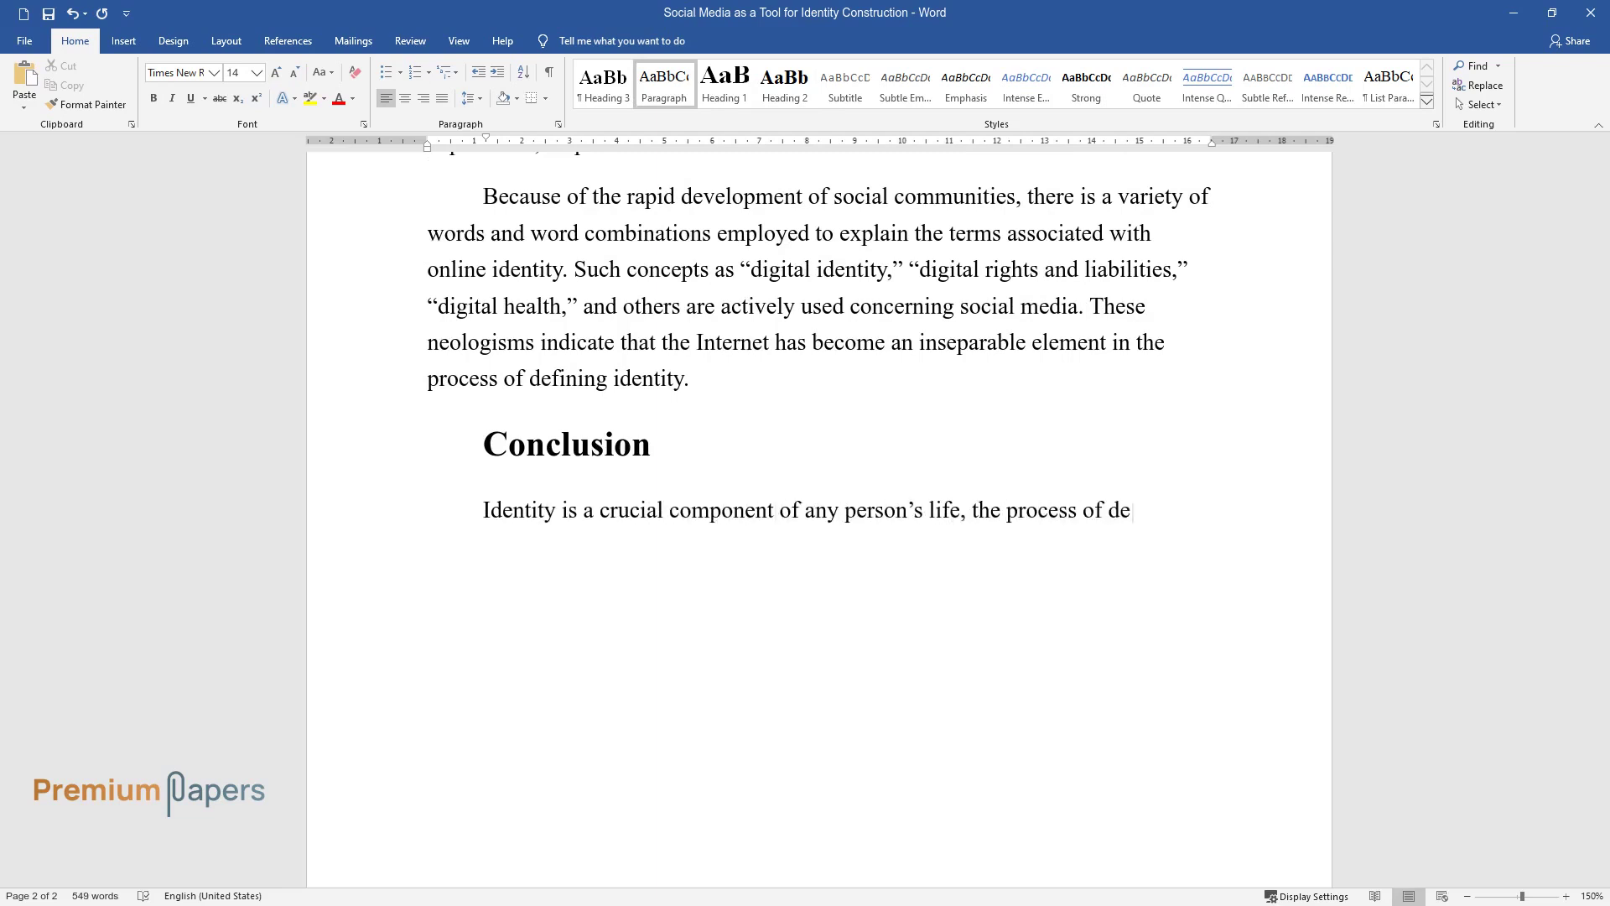
pyautogui.write('fining which may be promoted by ')
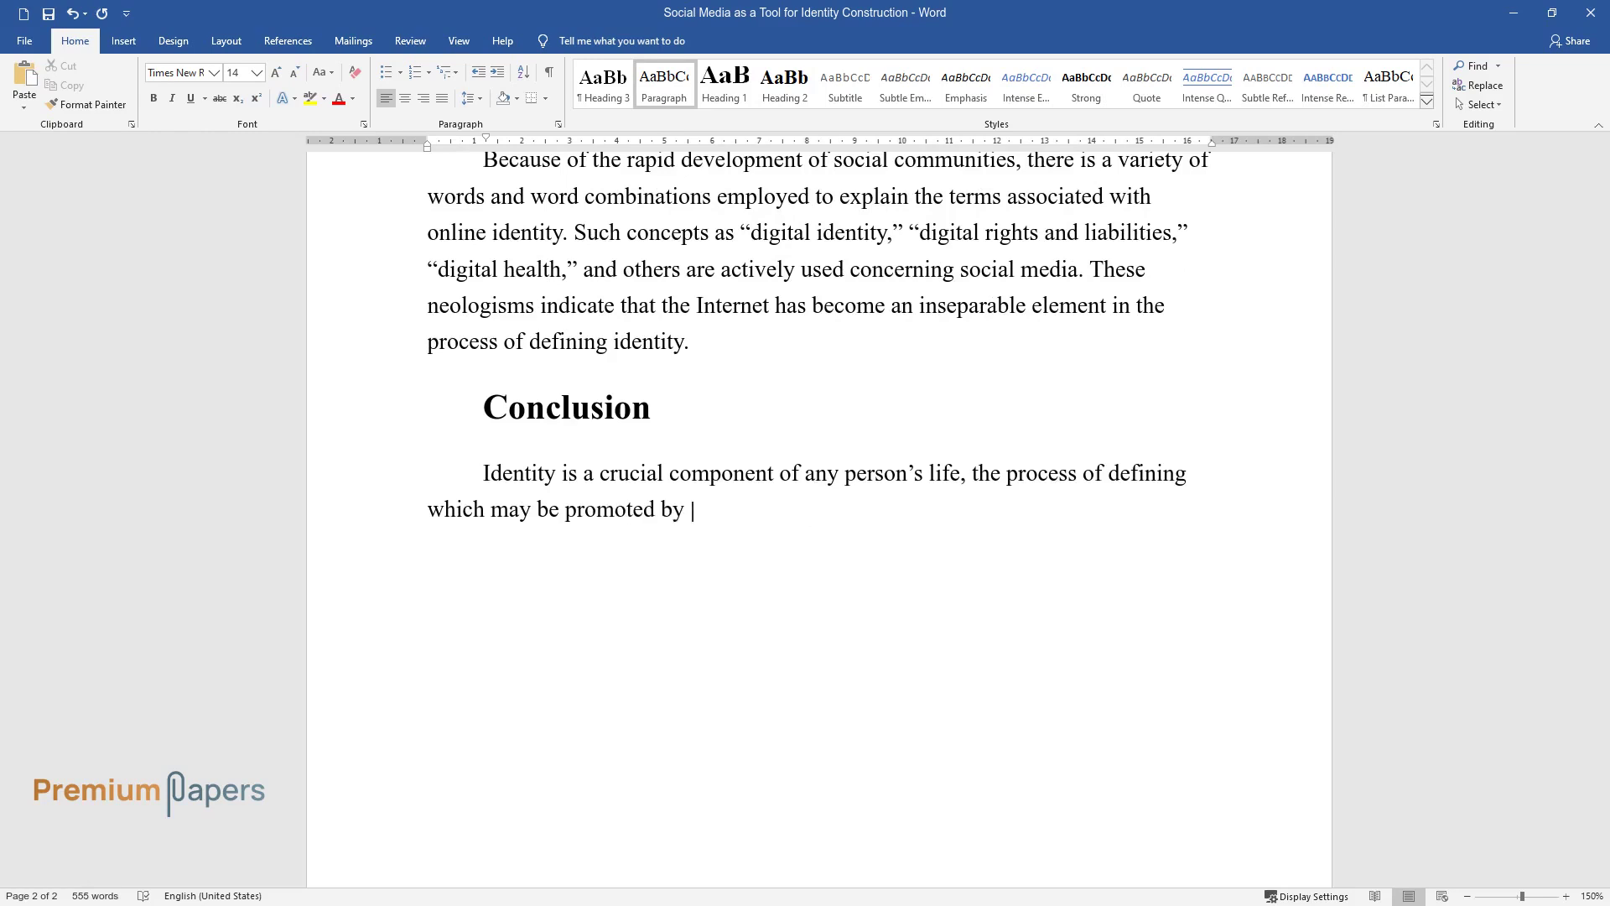
pyautogui.write('social media. The effect of socia')
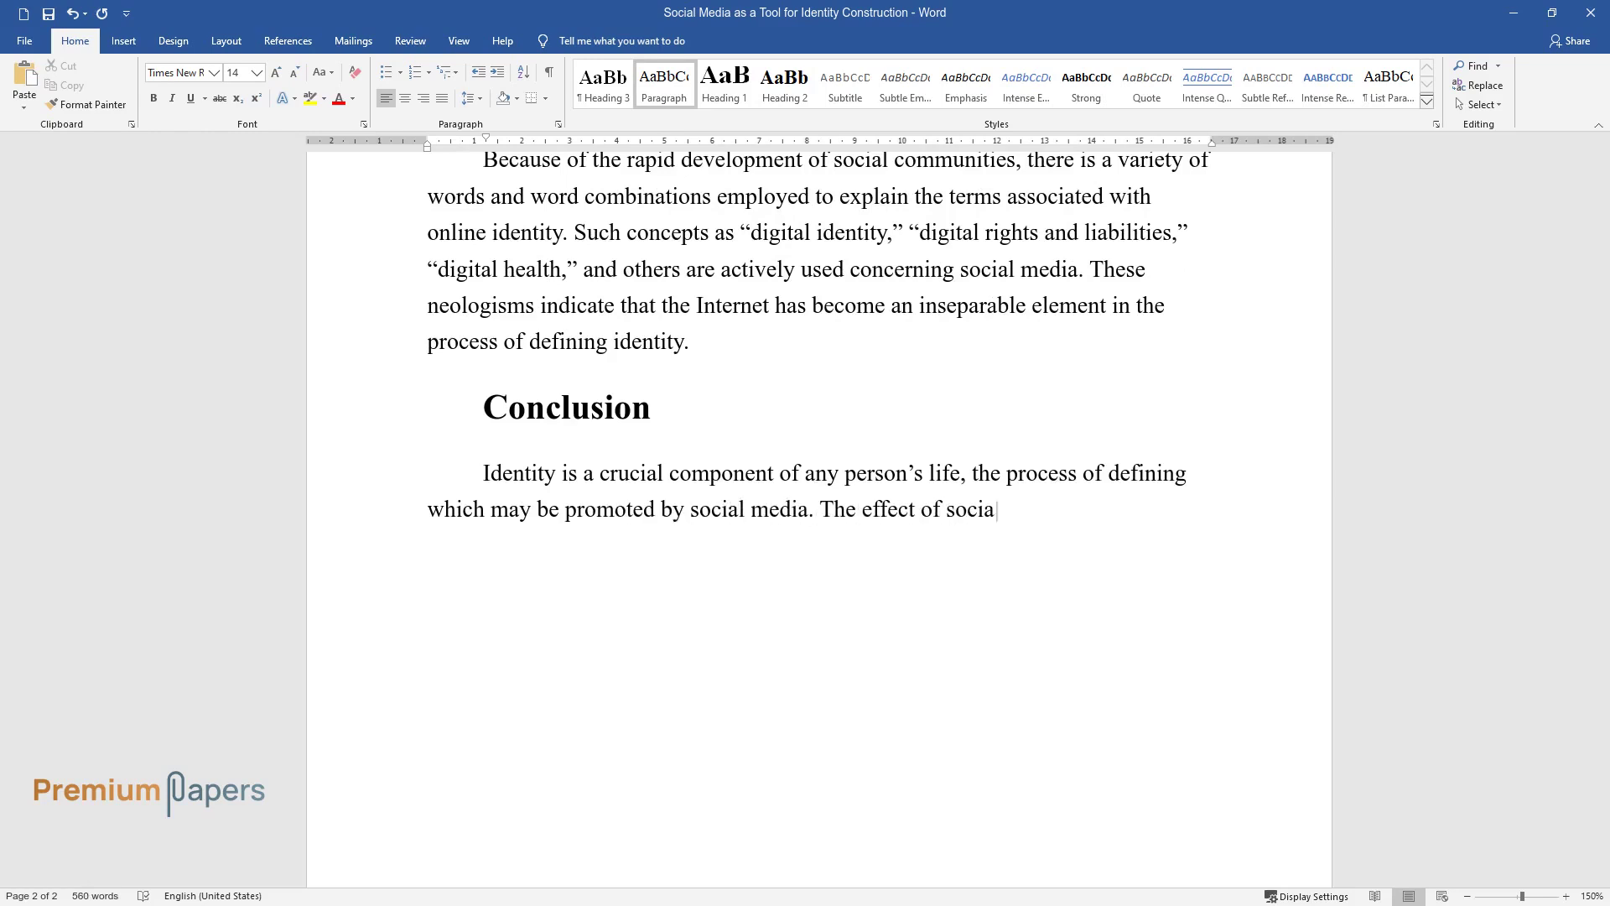
# Continue with "The effect of social platforms on individuals’ identity is produced with the help of both individual and collective differentiators."
pyautogui.write("l platforms on individuals' ident")
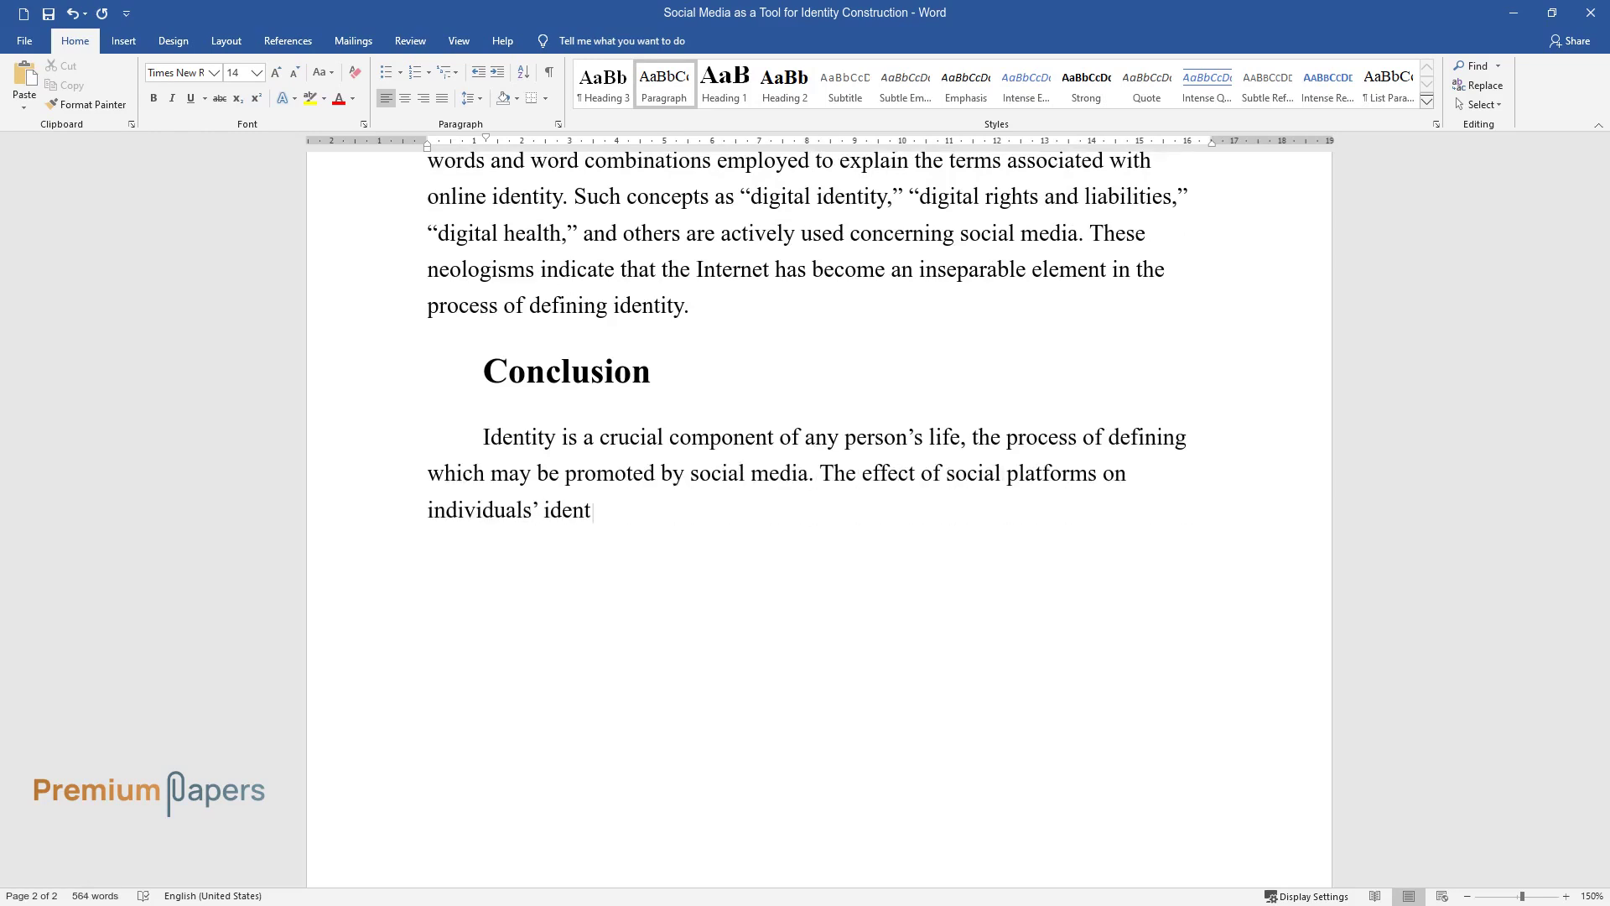
pyautogui.write('ity is produced with the help of ')
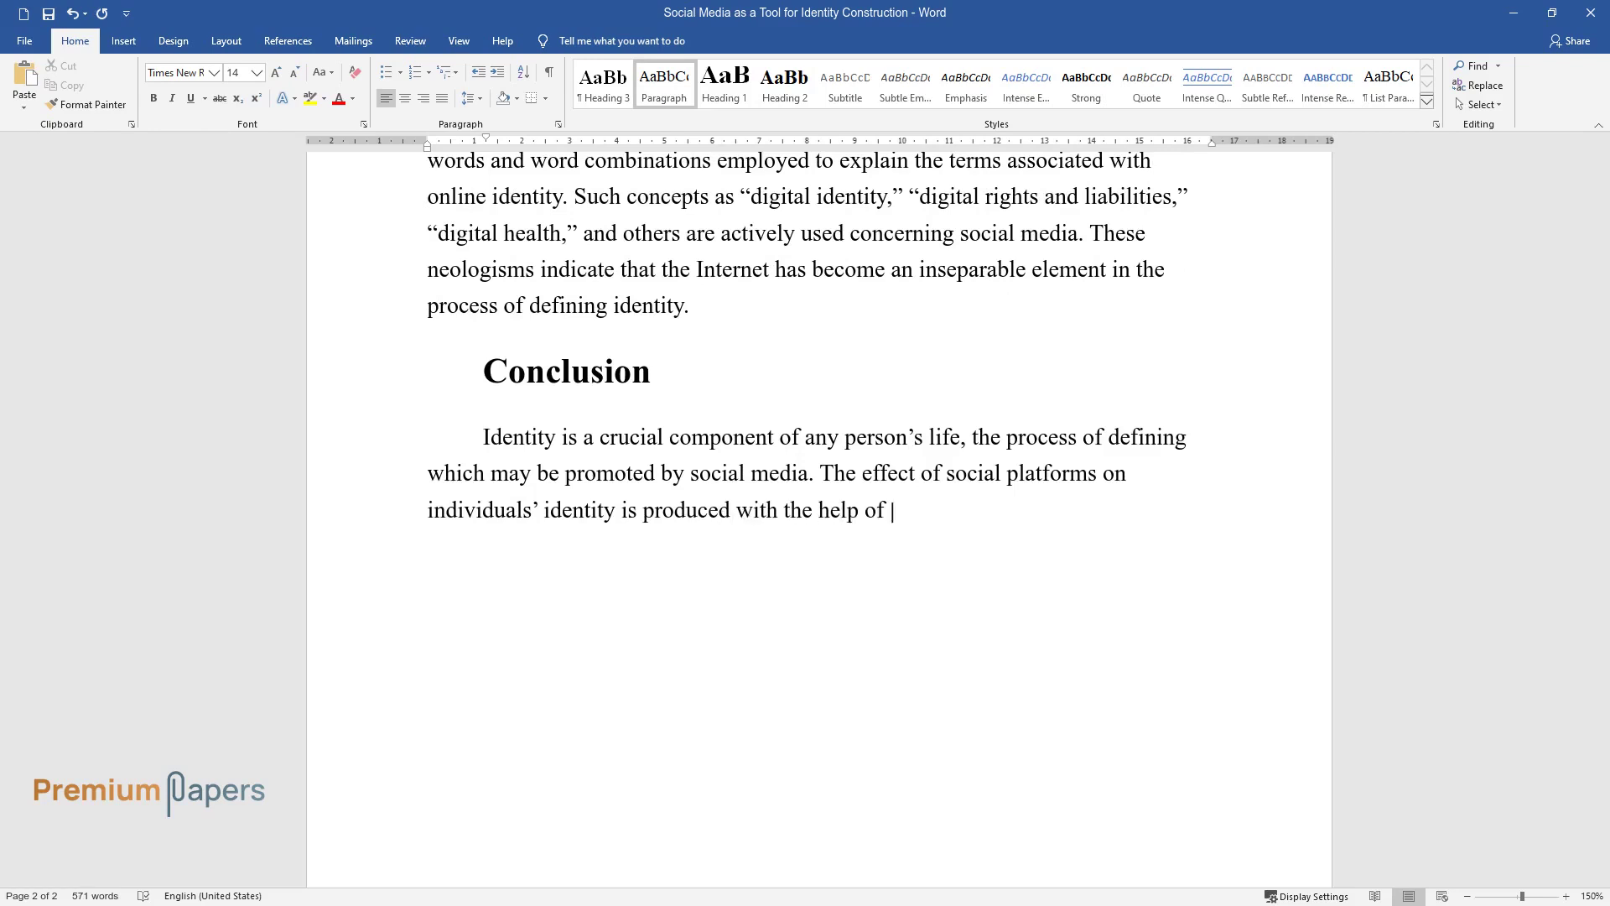
pyautogui.write('both individual and collective di')
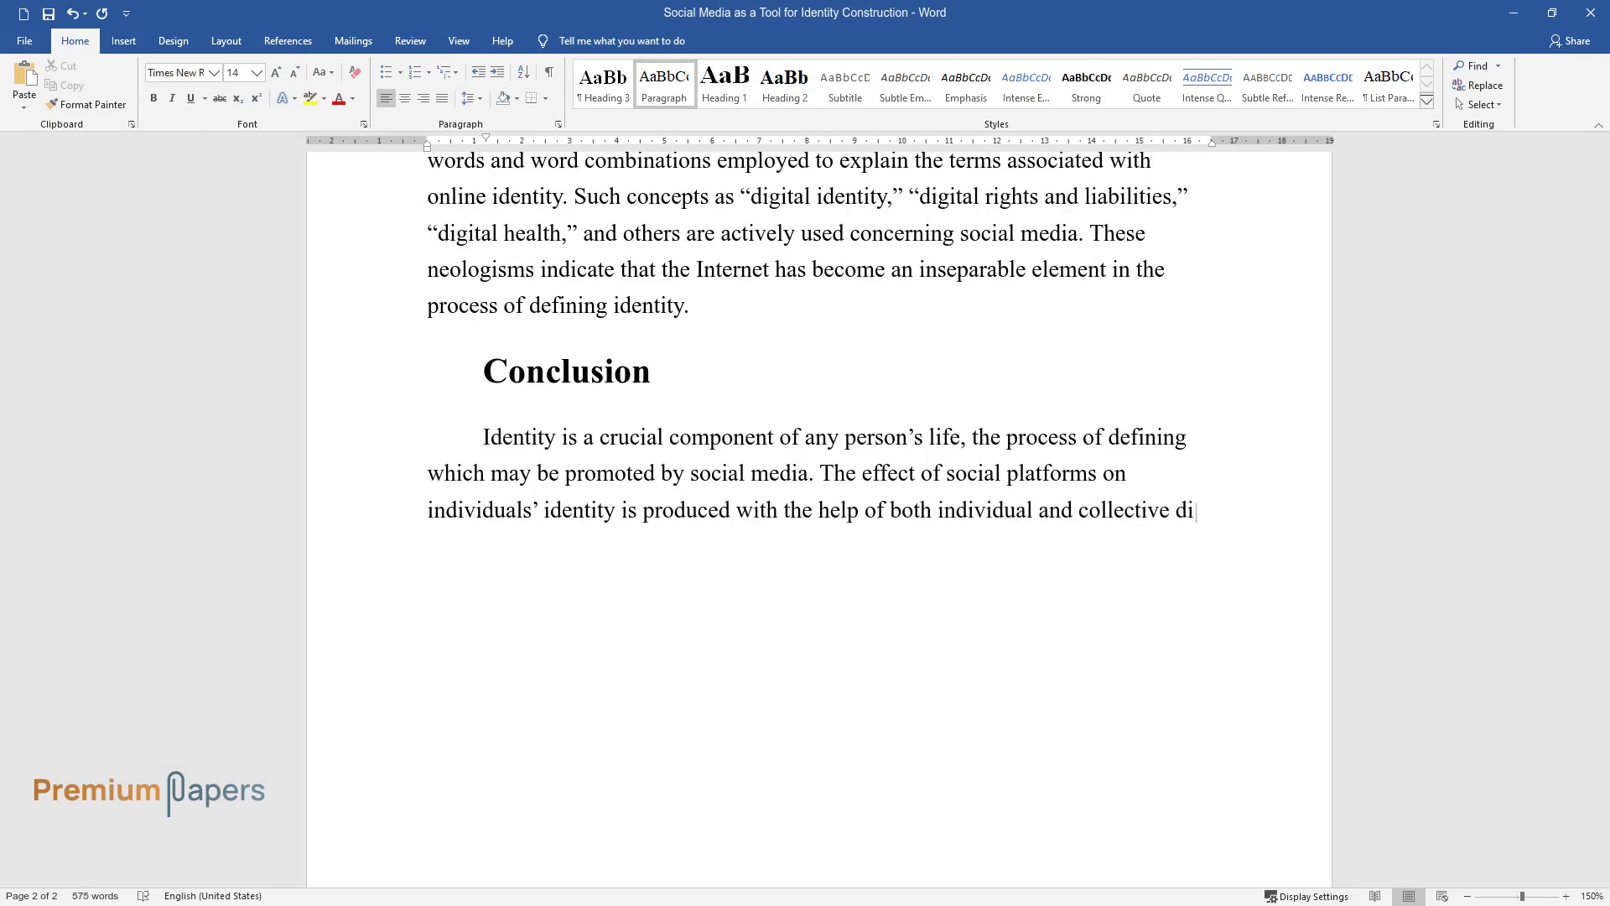
# Add the sentence "By using these features, people can relate themselves to particular communities or groups."
pyautogui.write('fferentiators. By using these fe')
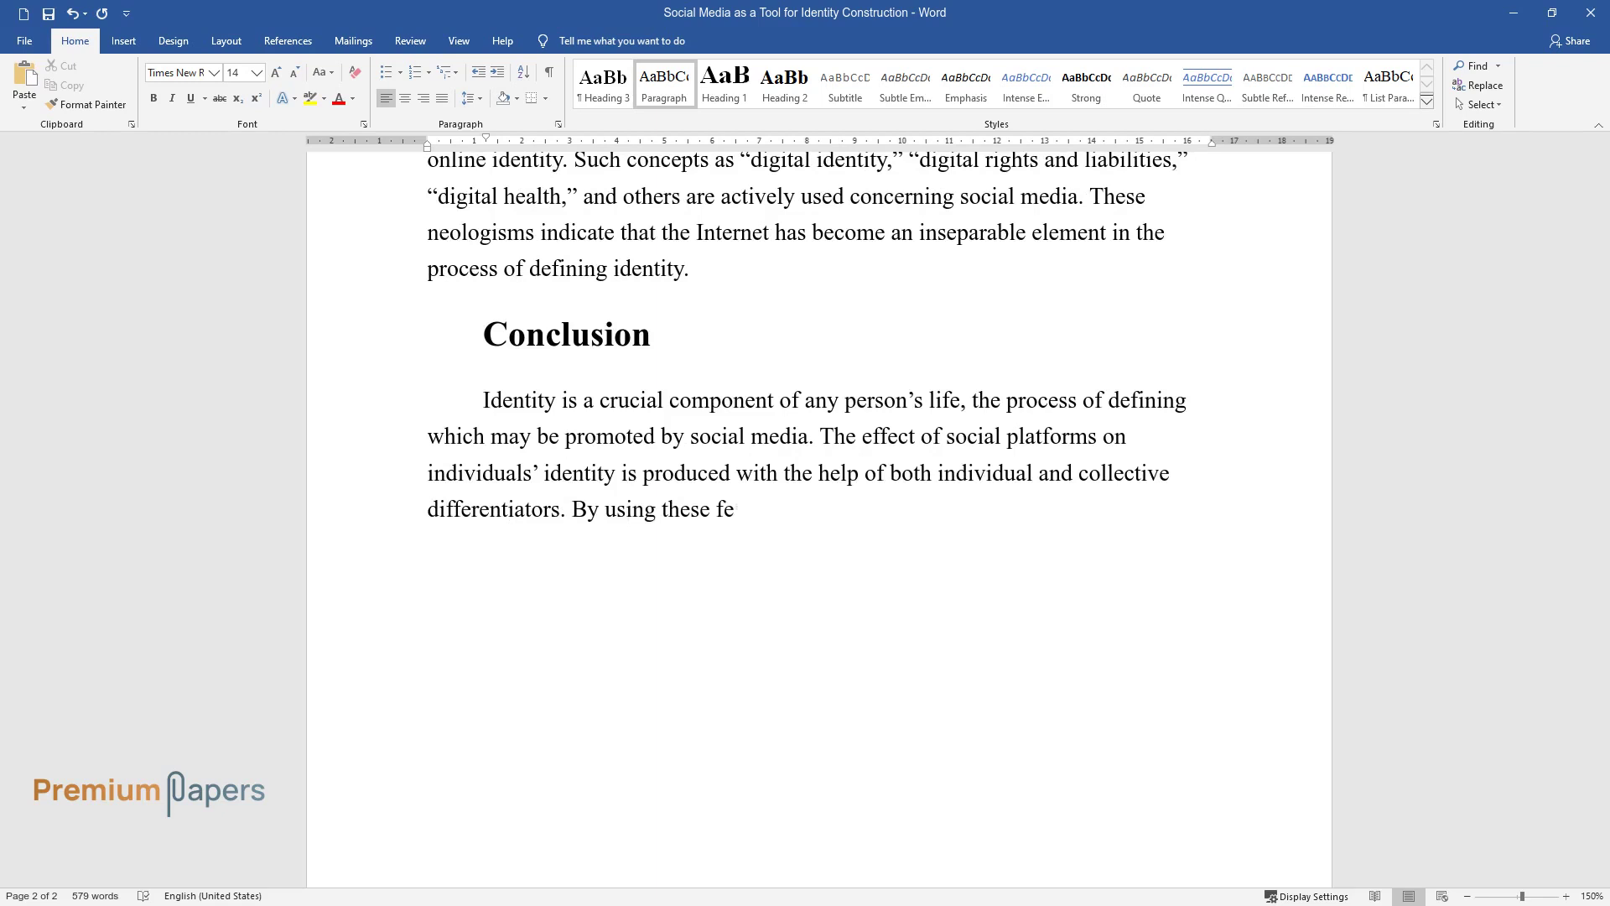
pyautogui.write('atures, people can relate themsel')
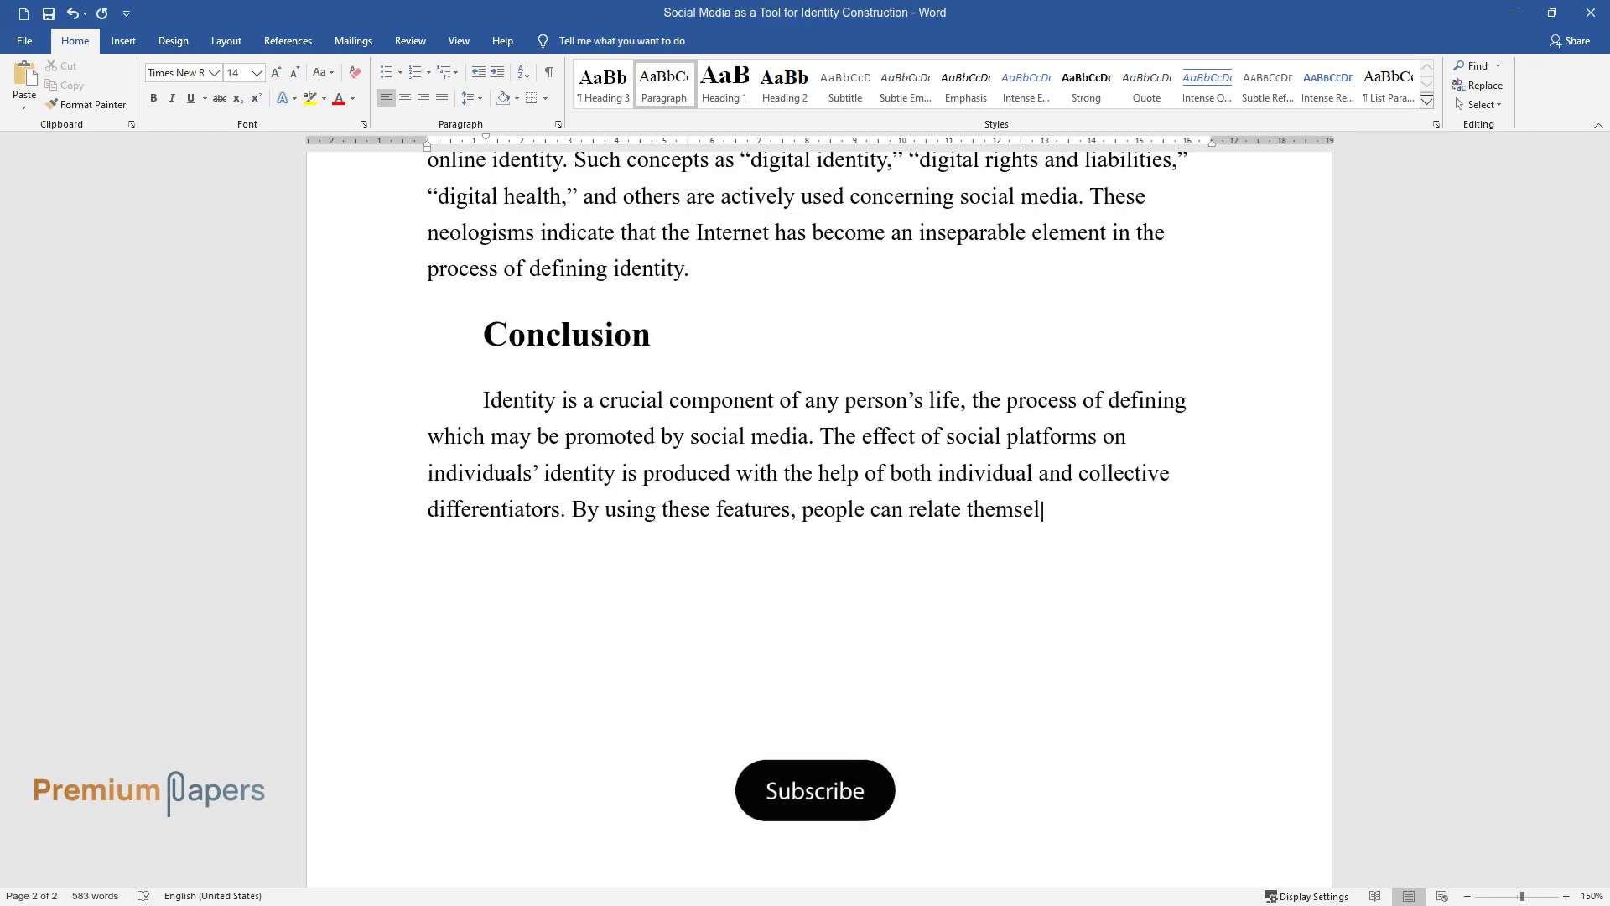
pyautogui.write('ves to particular communities or groups.')
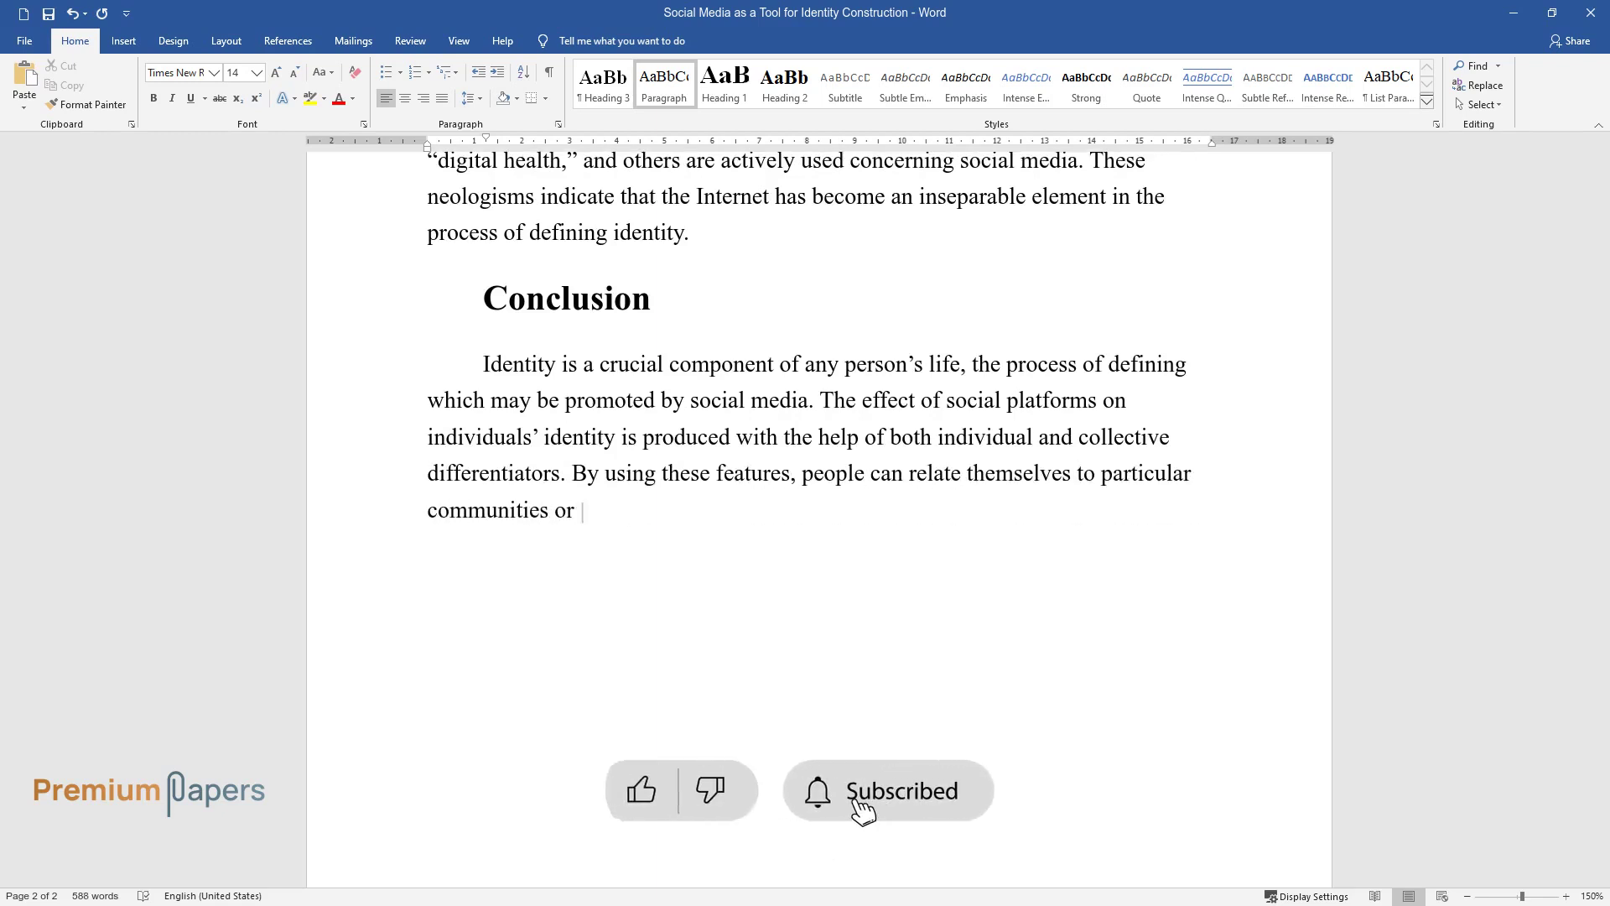
# Close the conclusion with "Thus, the role of social media in the process of identity formulation cannot be overestimated."
pyautogui.write(' Thus, the role of social ')
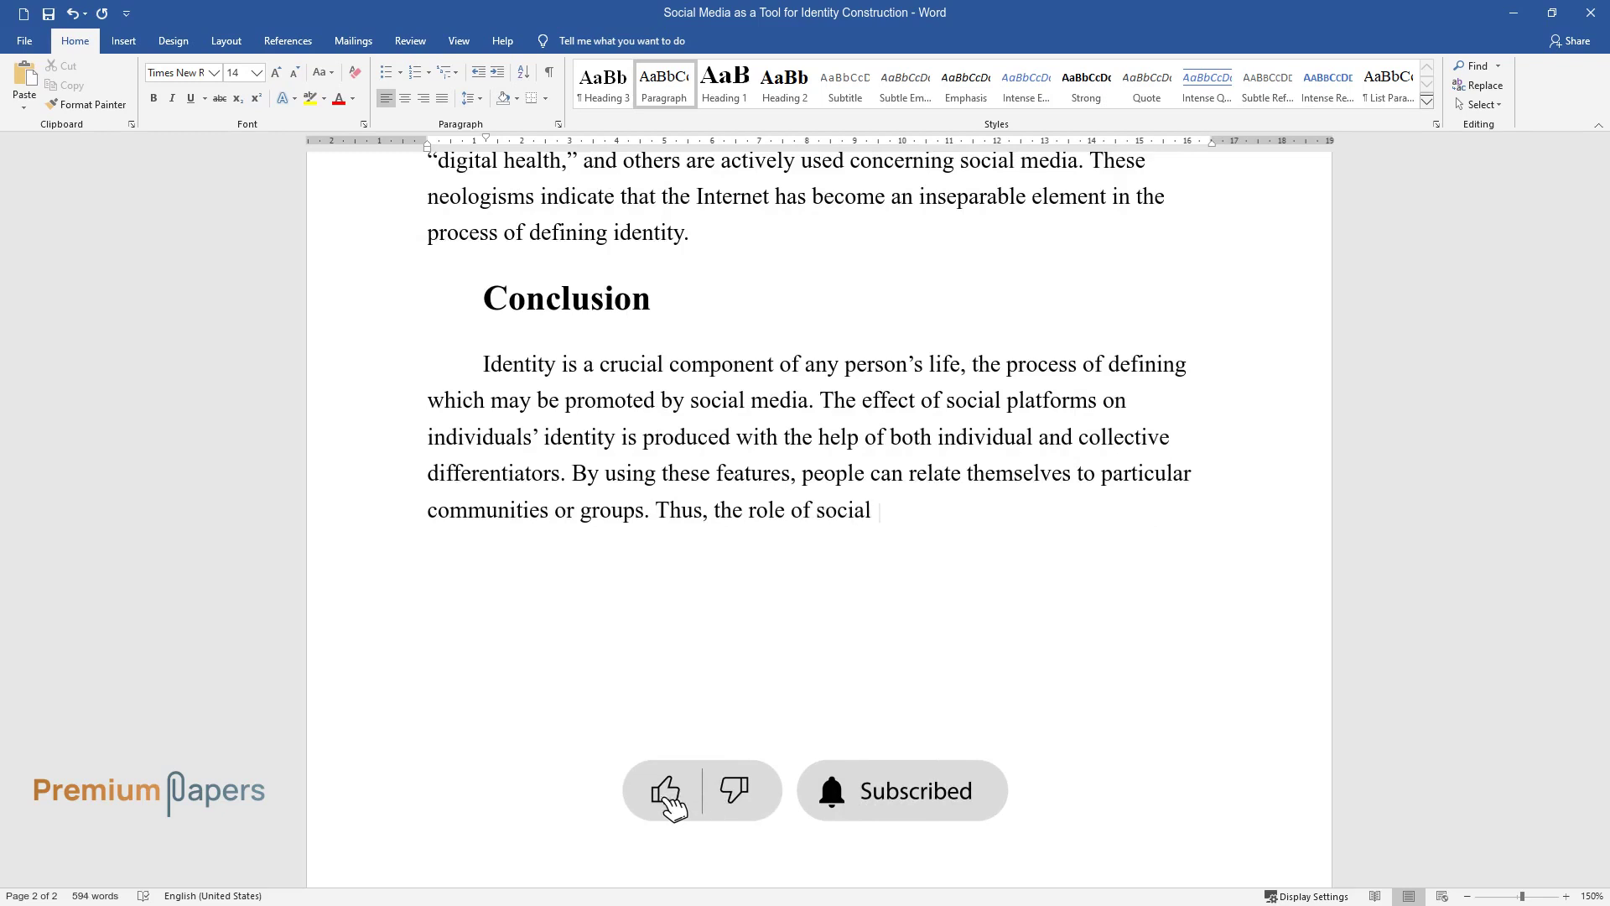
pyautogui.write('media in the process of identity')
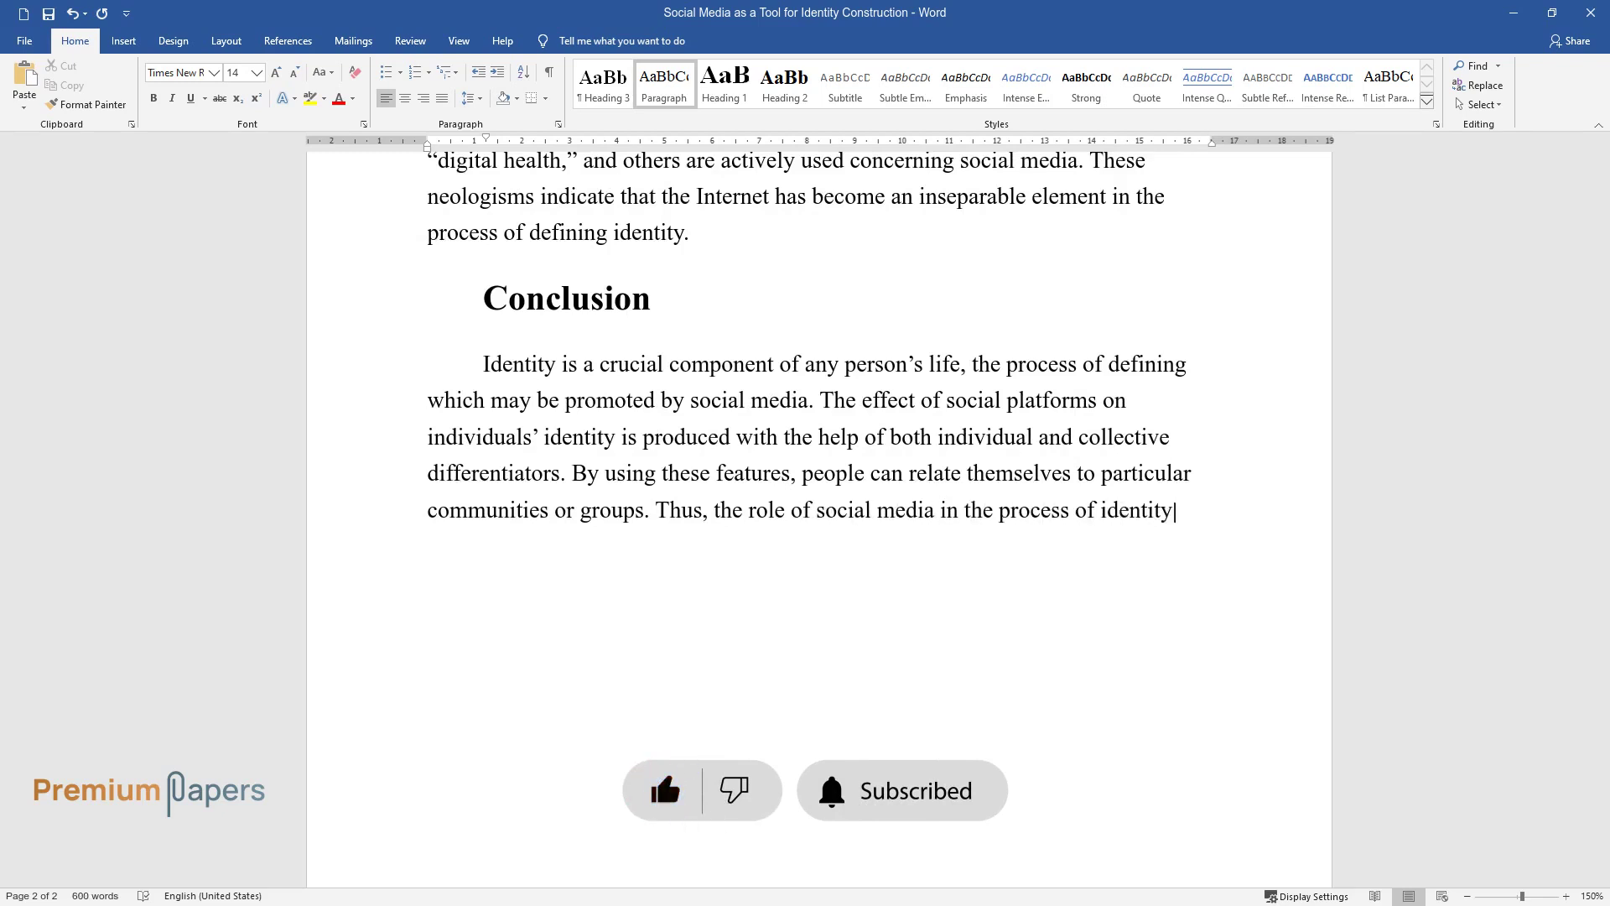
pyautogui.write(' formulation cannot be overestimated.')
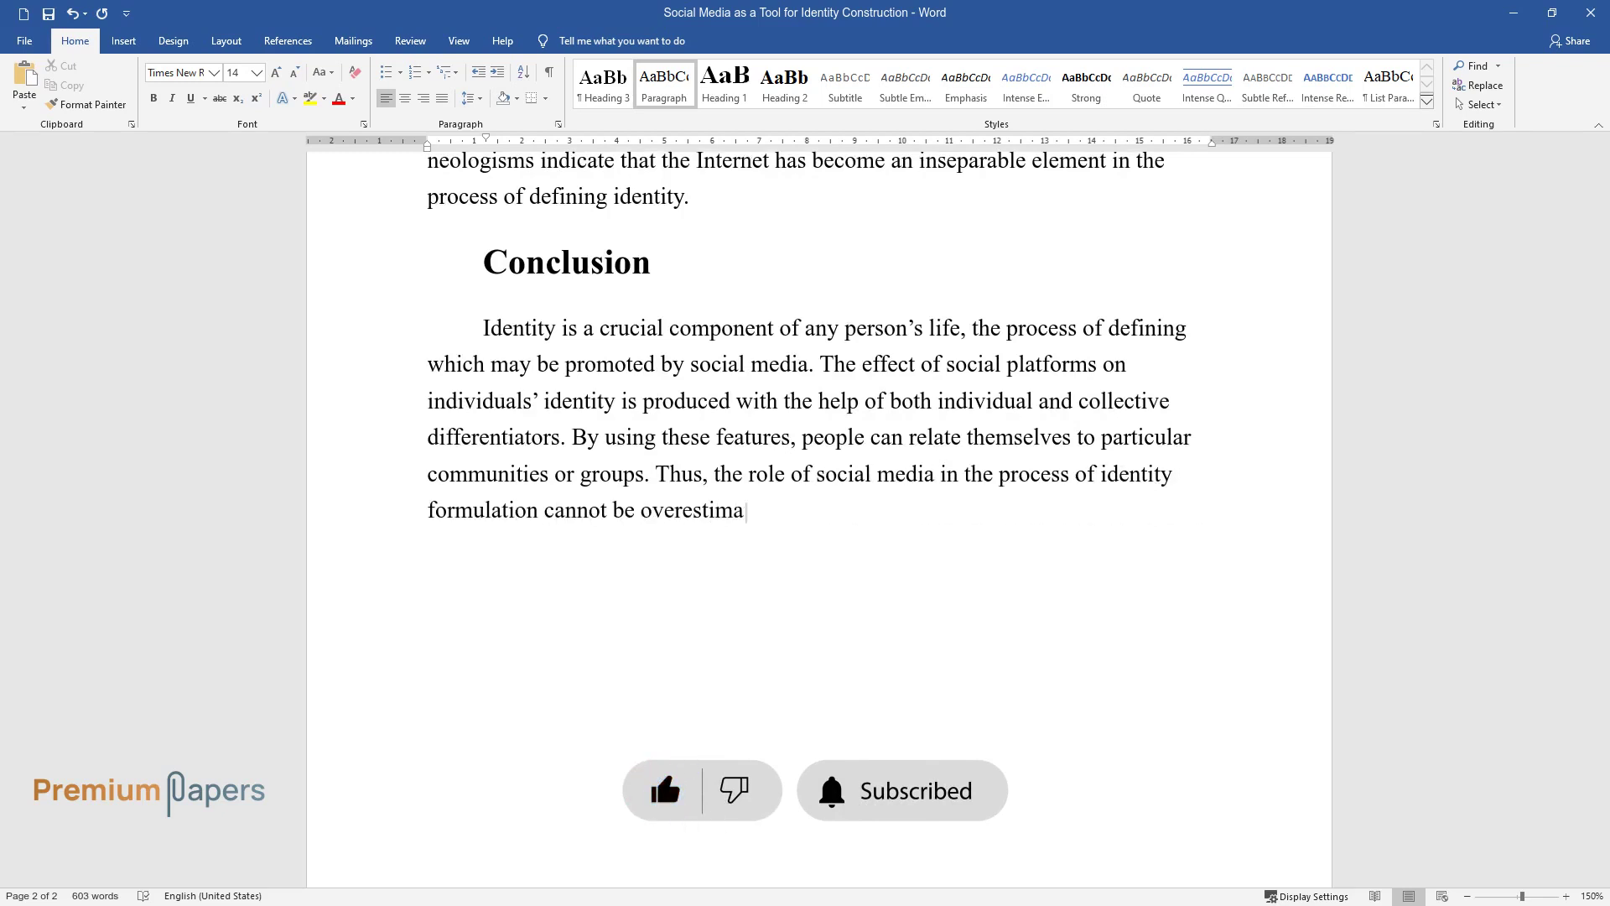